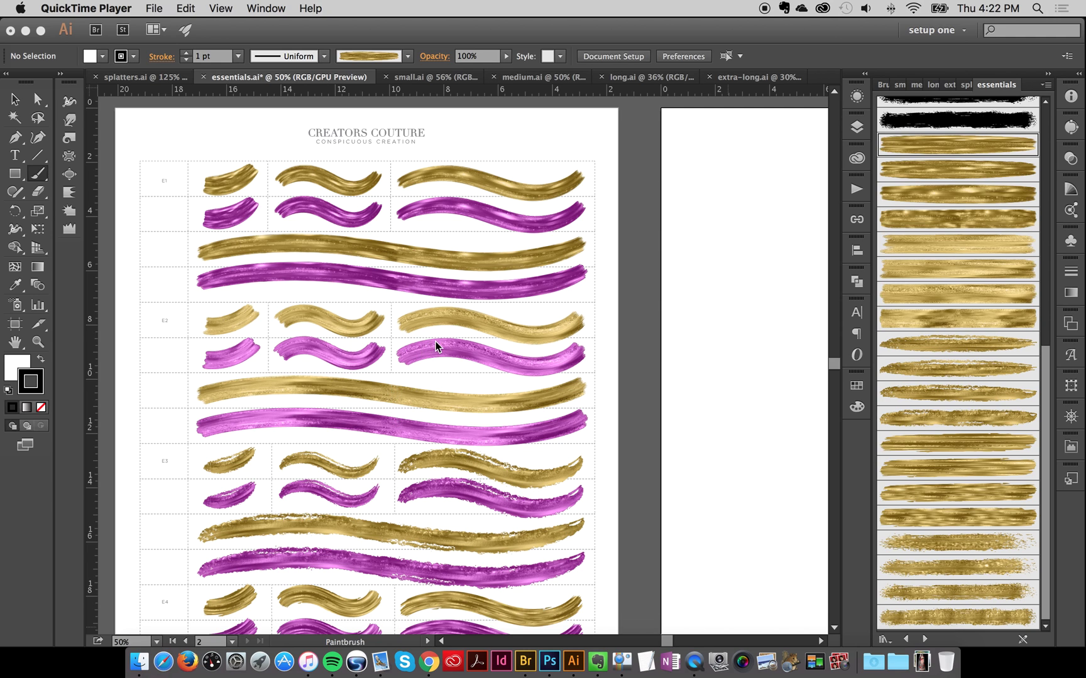
Examine the brush sample charts in the essentials, small, medium, long and extra-long documents.
{"action": "scroll", "coordinate": [434, 341], "scroll_direction": "down", "scroll_amount": 3}
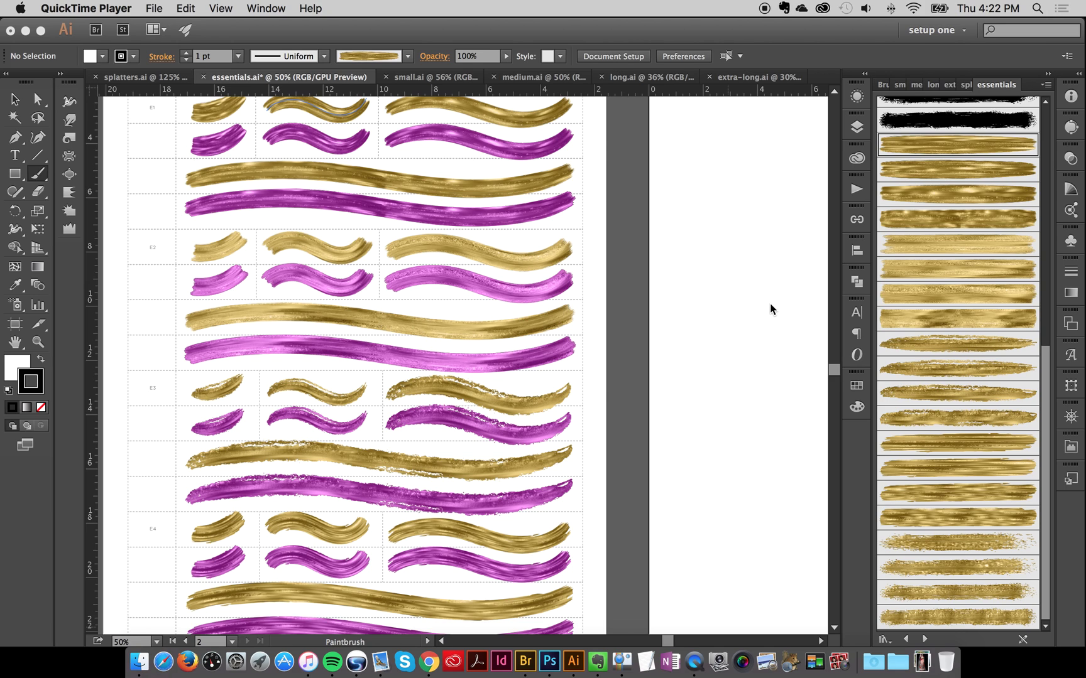
{"action": "left_click", "coordinate": [836, 370]}
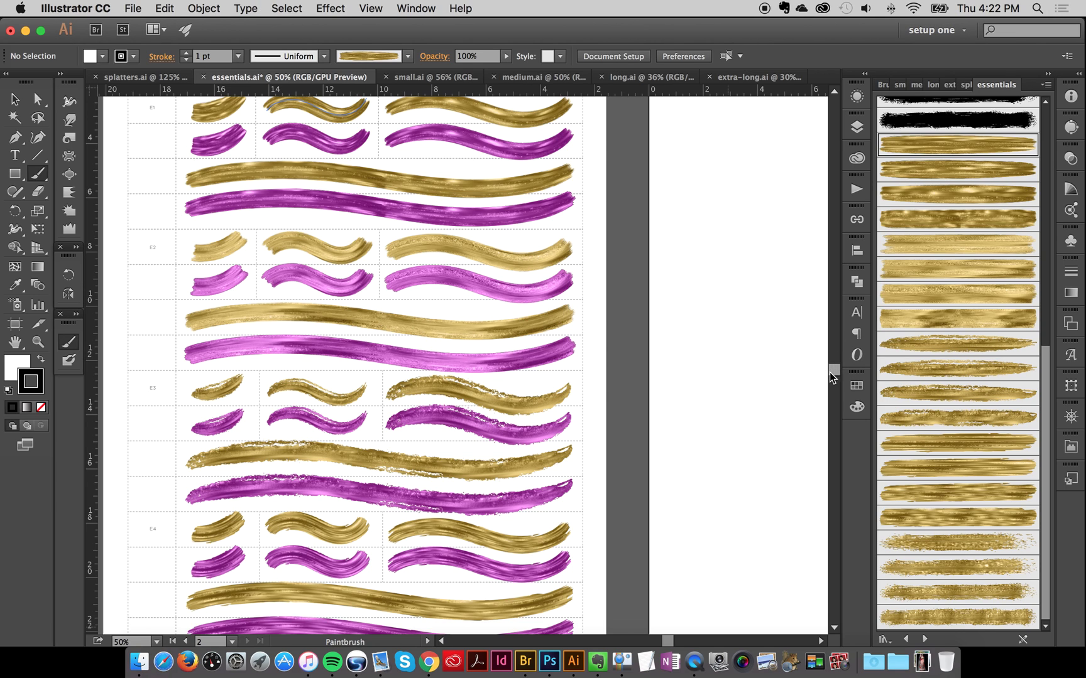
{"action": "scroll", "coordinate": [507, 314], "scroll_direction": "up", "scroll_amount": 2}
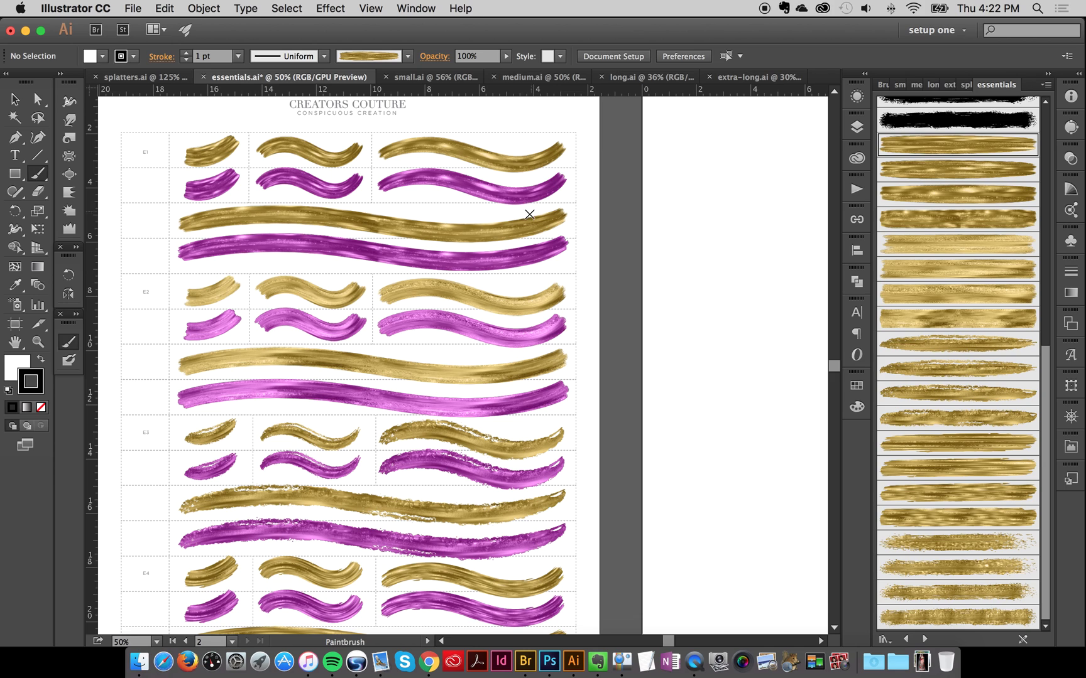
{"action": "left_click", "coordinate": [434, 76]}
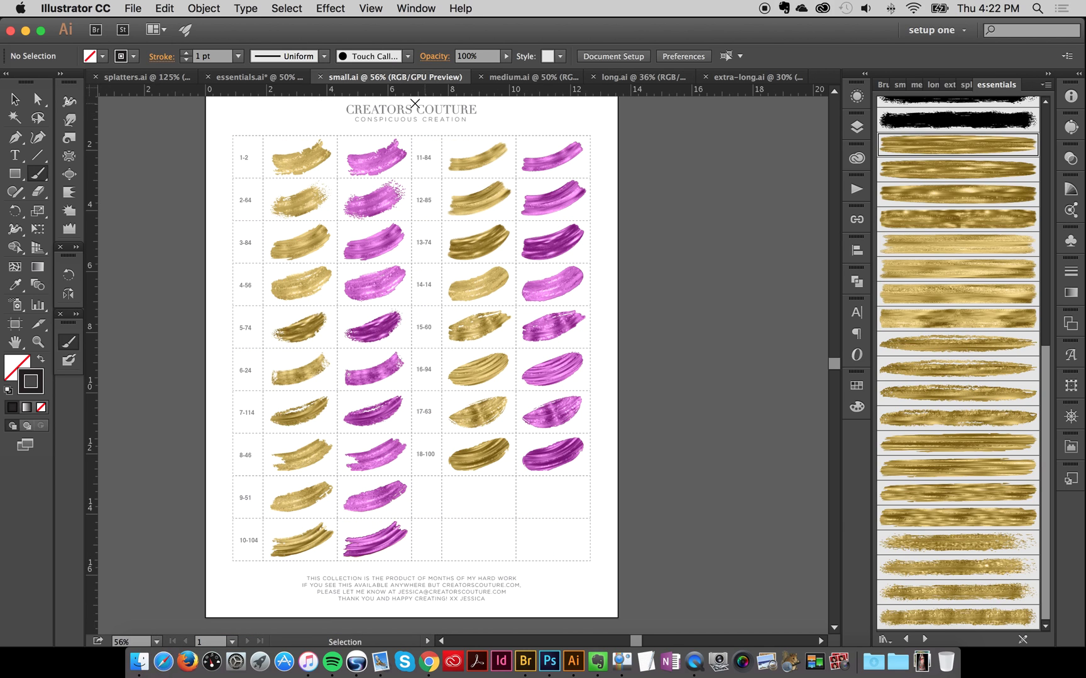
{"action": "left_click", "coordinate": [530, 78]}
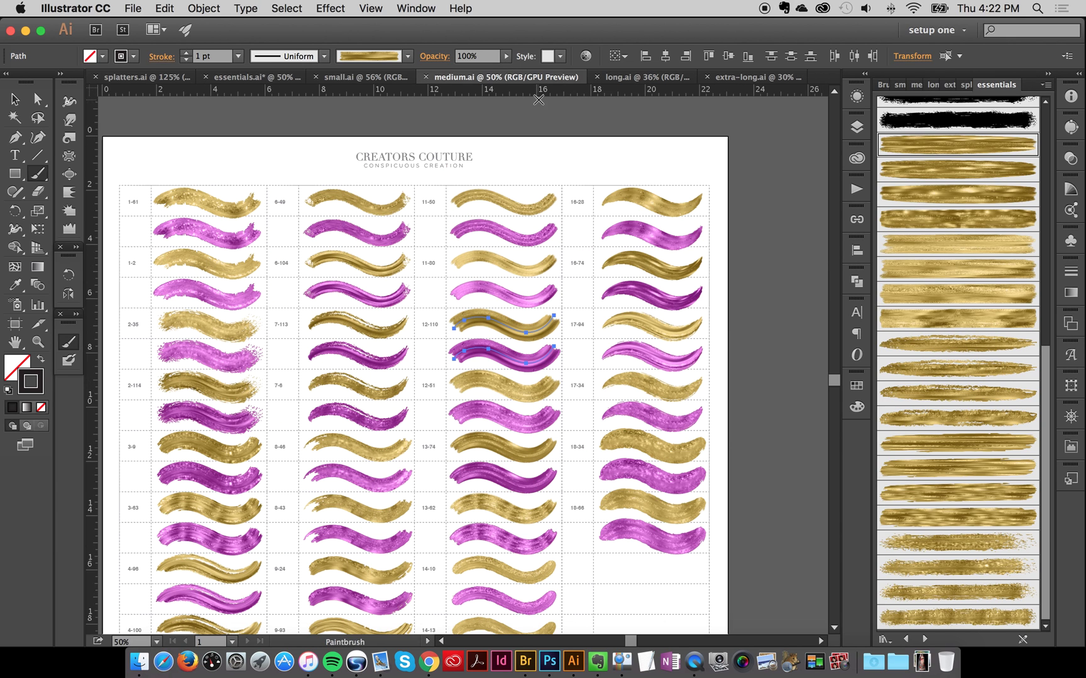
{"action": "left_click", "coordinate": [636, 79]}
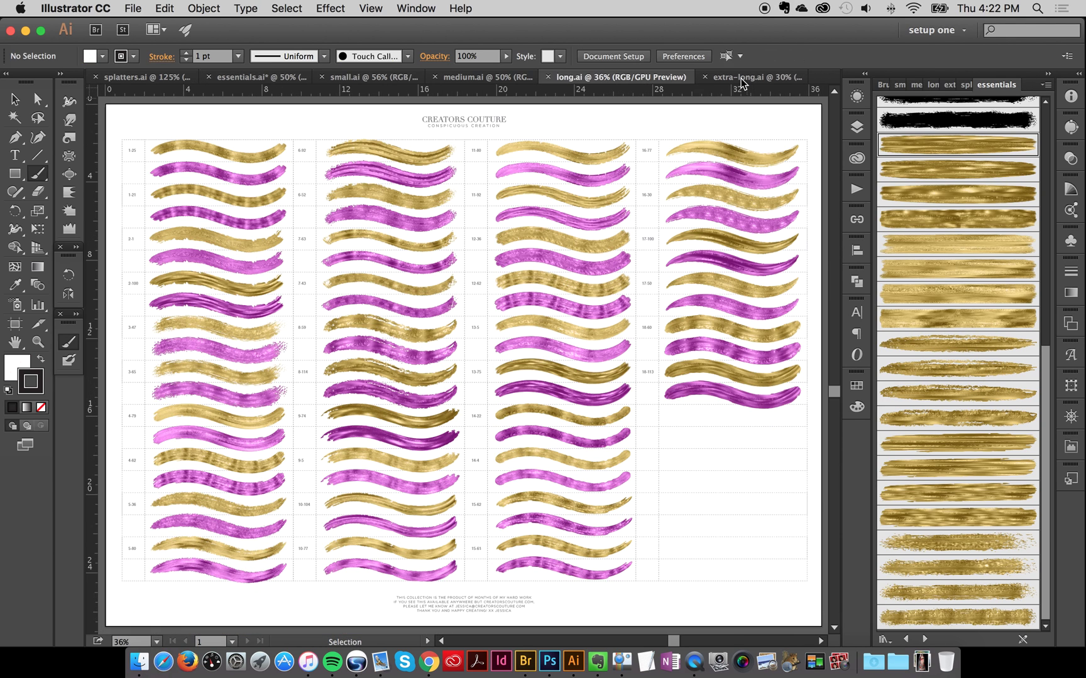
{"action": "left_click", "coordinate": [743, 78]}
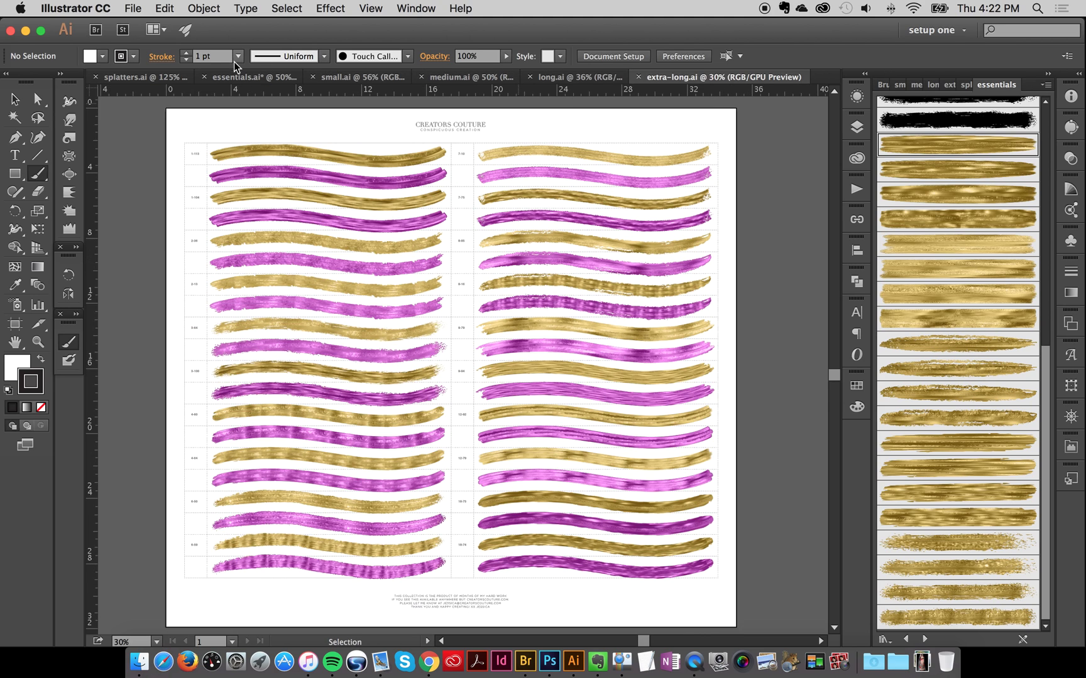
Go back to essentials.ai and look through the black and gold brushes in the essentials library.
{"action": "left_click", "coordinate": [237, 78]}
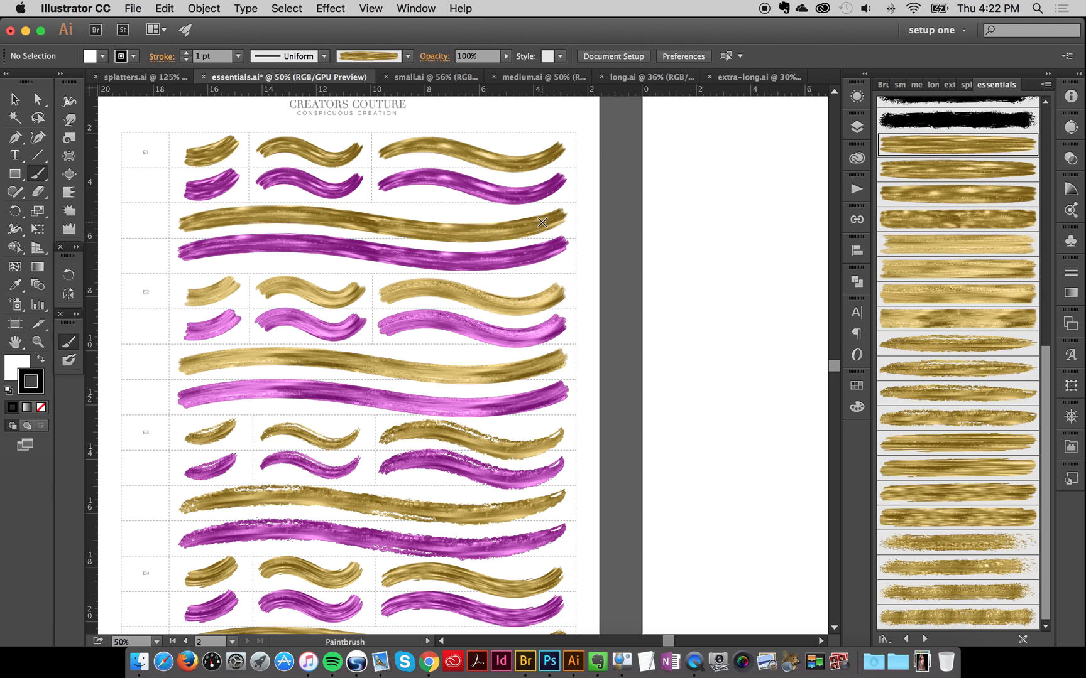
{"action": "scroll", "coordinate": [636, 292], "scroll_direction": "right", "scroll_amount": 5}
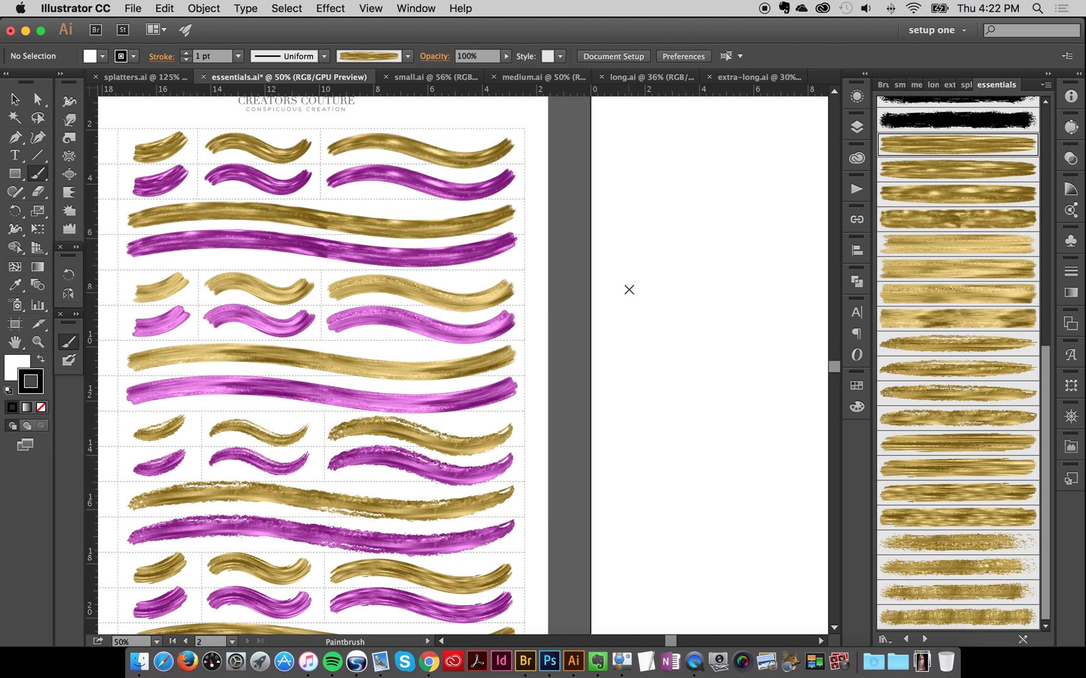
{"action": "left_click_drag", "start_coordinate": [1040, 402], "coordinate": [1048, 142]}
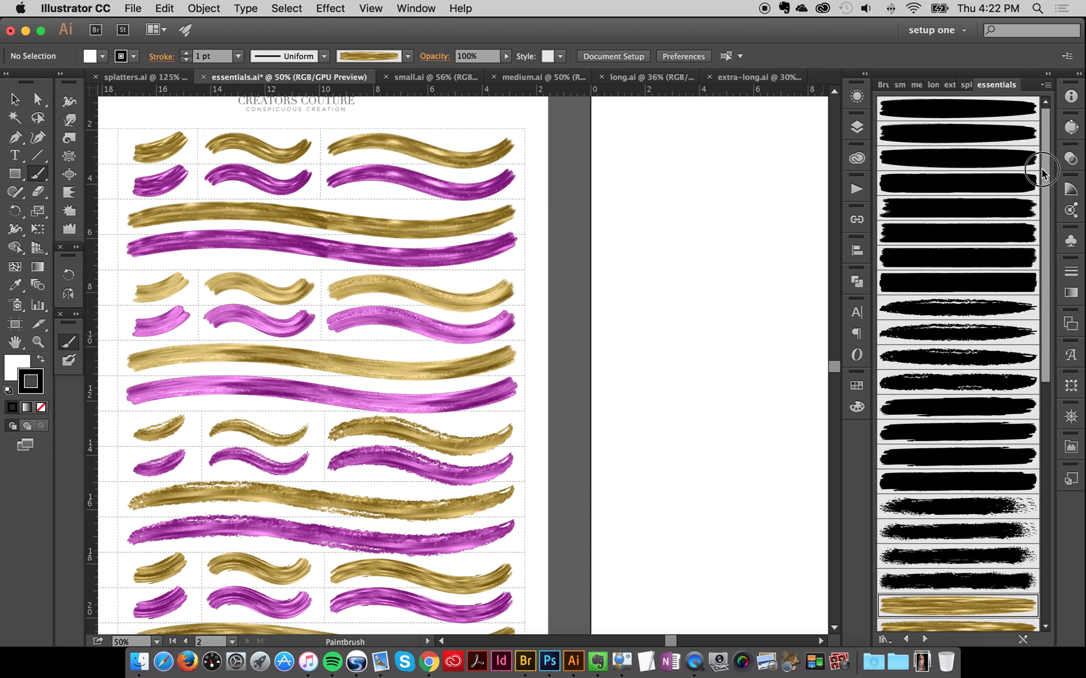
{"action": "left_click_drag", "start_coordinate": [1047, 288], "coordinate": [1027, 517]}
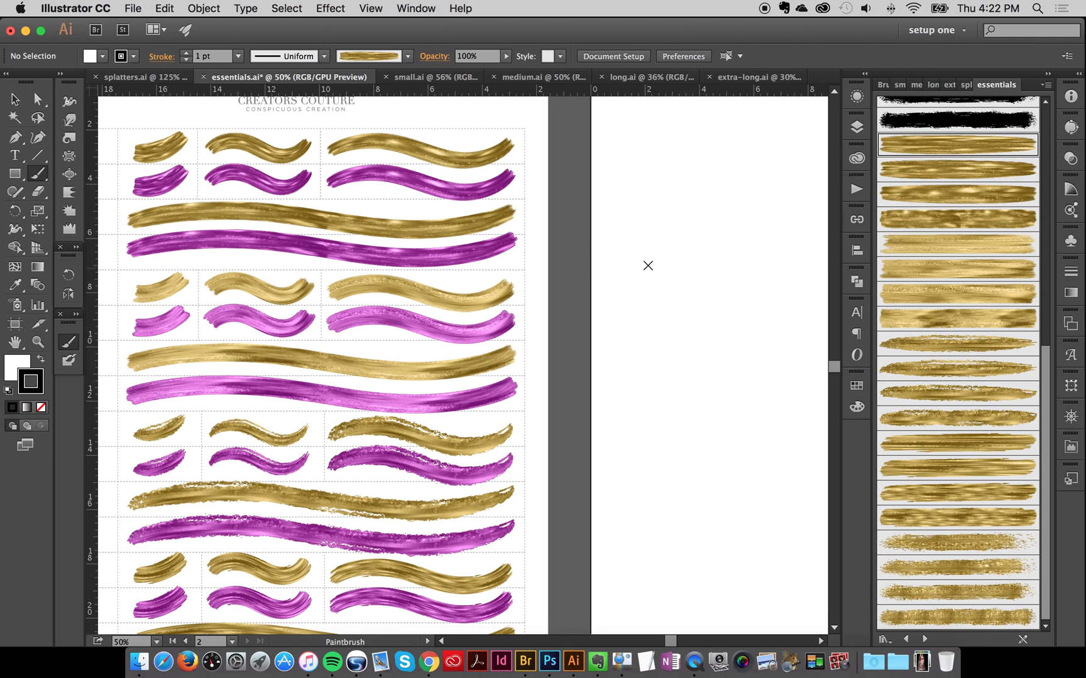
{"action": "left_click", "coordinate": [14, 99]}
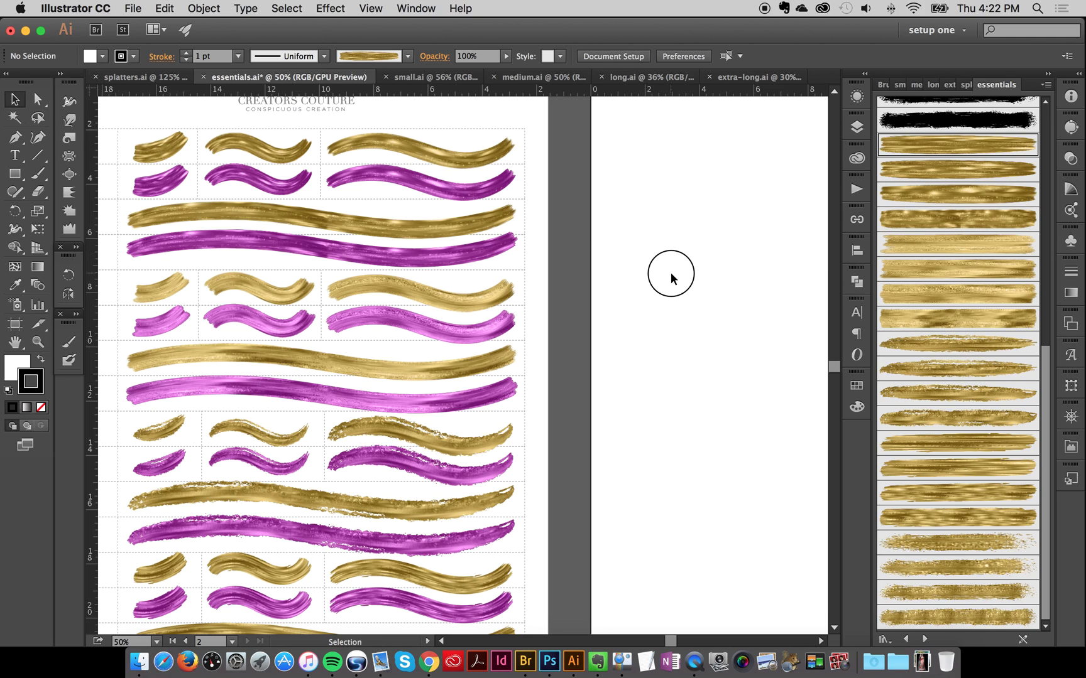
{"action": "scroll", "coordinate": [666, 637], "scroll_direction": "right", "scroll_amount": 1}
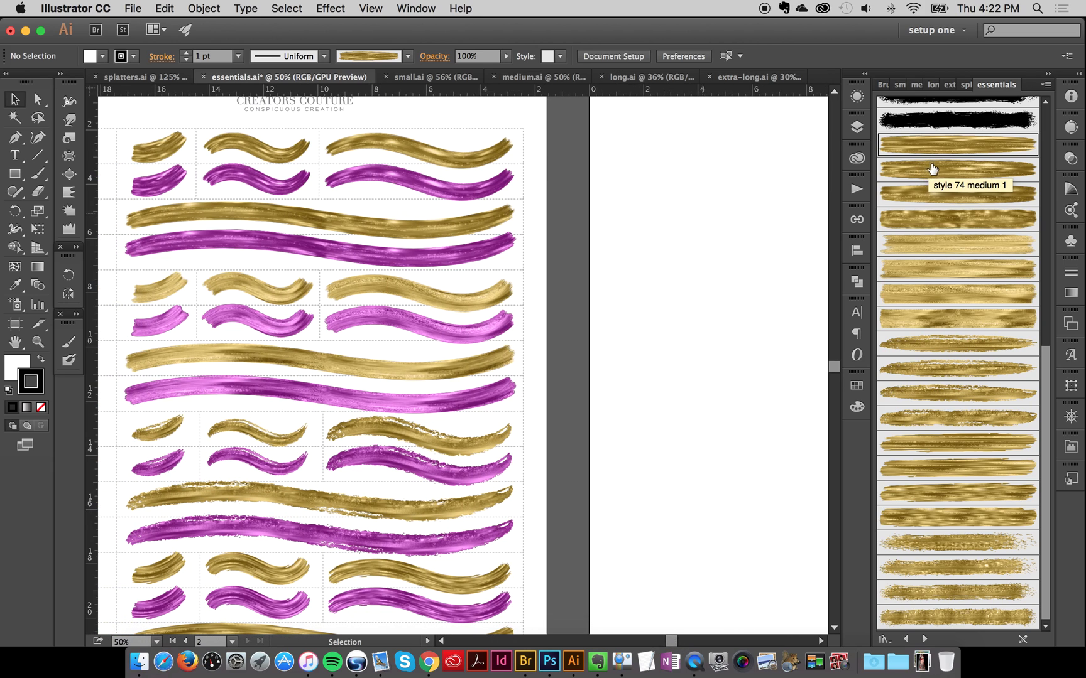
{"action": "left_click", "coordinate": [38, 174]}
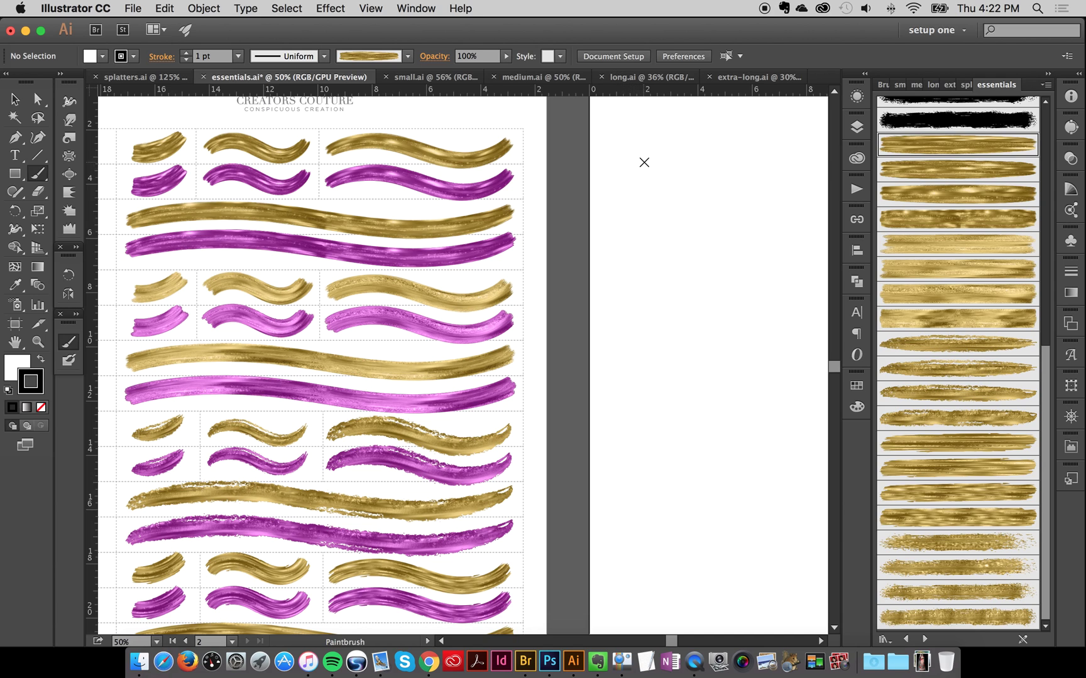
{"action": "left_click_drag", "start_coordinate": [644, 162], "coordinate": [645, 250]}
{"action": "key", "text": "super+z"}
Paint two short curves and one longer S-shaped stroke with the first gold brush at 100% zoom, and delete all three.
{"action": "left_click", "coordinate": [45, 344]}
{"action": "left_click", "coordinate": [697, 224]}
{"action": "left_click", "coordinate": [616, 375]}
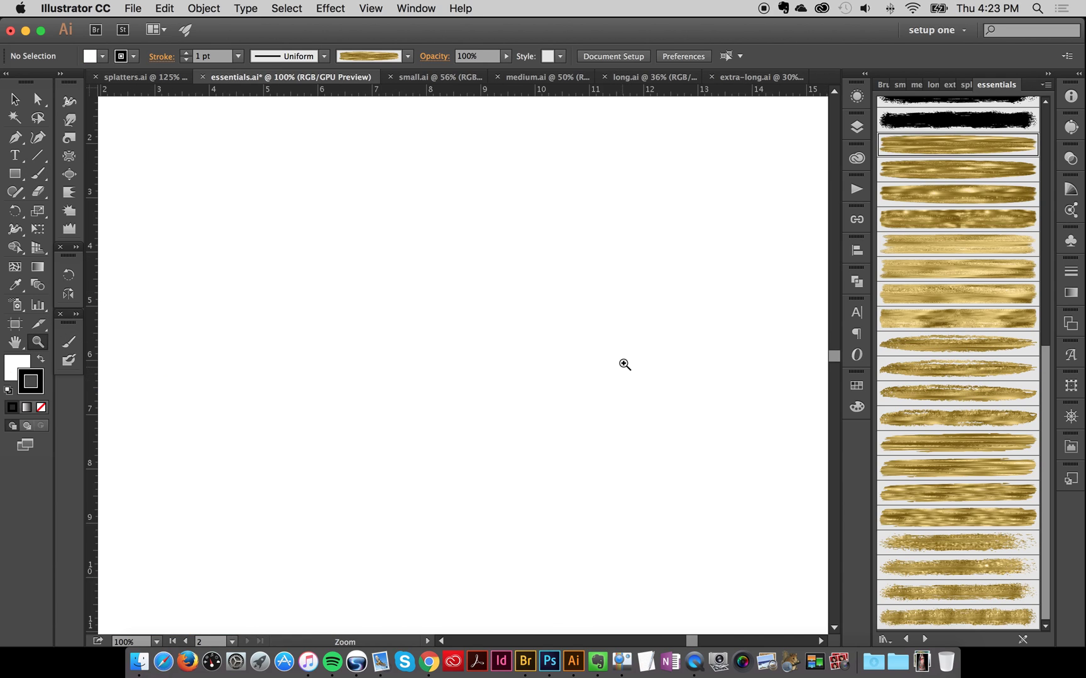
{"action": "left_click", "coordinate": [418, 289], "text": "alt"}
{"action": "left_click", "coordinate": [483, 368]}
{"action": "left_click", "coordinate": [38, 173]}
{"action": "mouse_move", "coordinate": [317, 205]}
{"action": "left_mouse_down"}
{"action": "mouse_move", "coordinate": [337, 315]}
{"action": "mouse_move", "coordinate": [358, 333]}
{"action": "left_mouse_up"}
{"action": "mouse_move", "coordinate": [403, 250]}
{"action": "left_mouse_down"}
{"action": "mouse_move", "coordinate": [423, 300]}
{"action": "mouse_move", "coordinate": [358, 401]}
{"action": "left_mouse_up"}
{"action": "mouse_move", "coordinate": [513, 229]}
{"action": "left_mouse_down"}
{"action": "mouse_move", "coordinate": [670, 307]}
{"action": "mouse_move", "coordinate": [683, 344]}
{"action": "left_mouse_up"}
{"action": "mouse_move", "coordinate": [219, 178]}
{"action": "left_mouse_down"}
{"action": "mouse_move", "coordinate": [453, 328]}
{"action": "mouse_move", "coordinate": [641, 382]}
{"action": "left_mouse_up"}
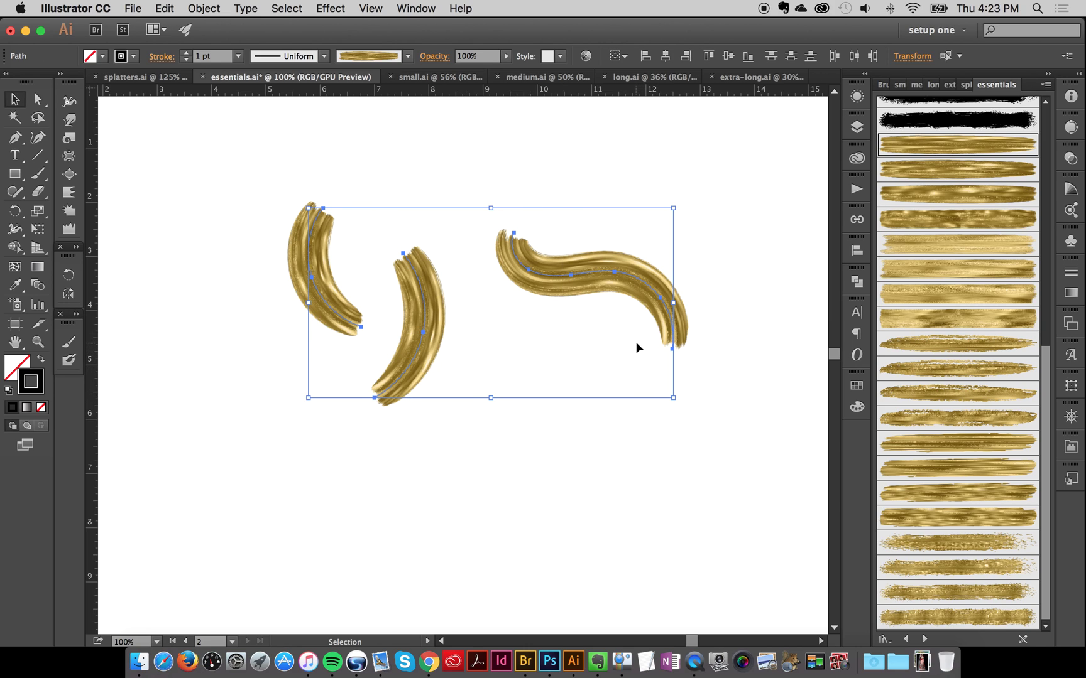
{"action": "key", "text": "Delete"}
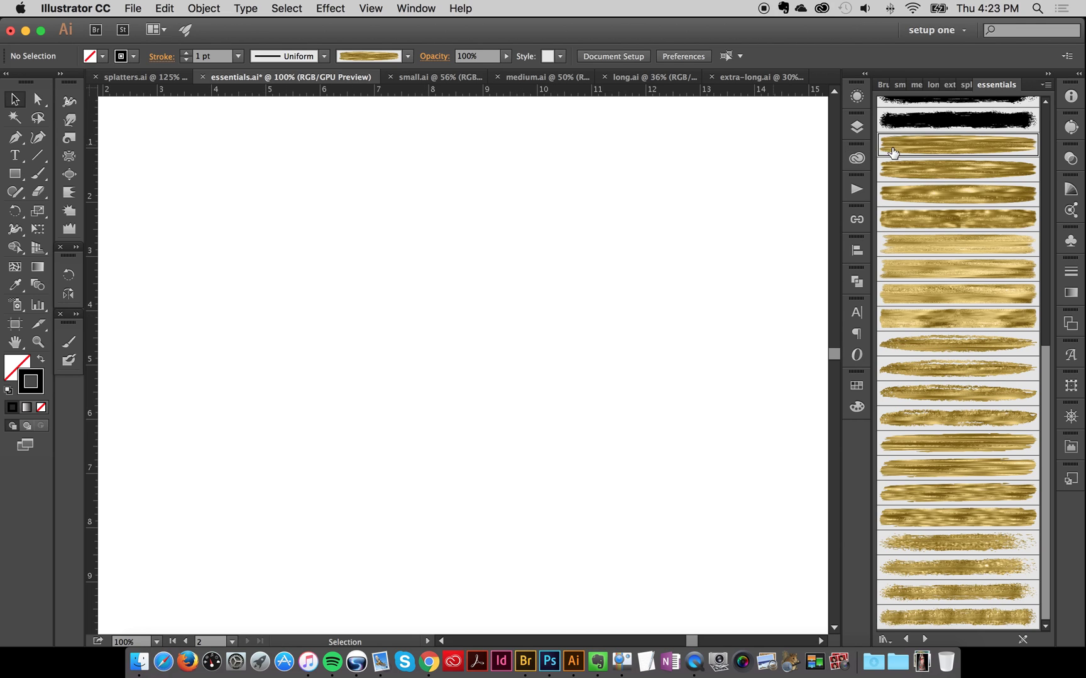
Try several short test strokes with the first gold brush on the blank artboard and undo them all.
{"action": "key", "text": "b"}
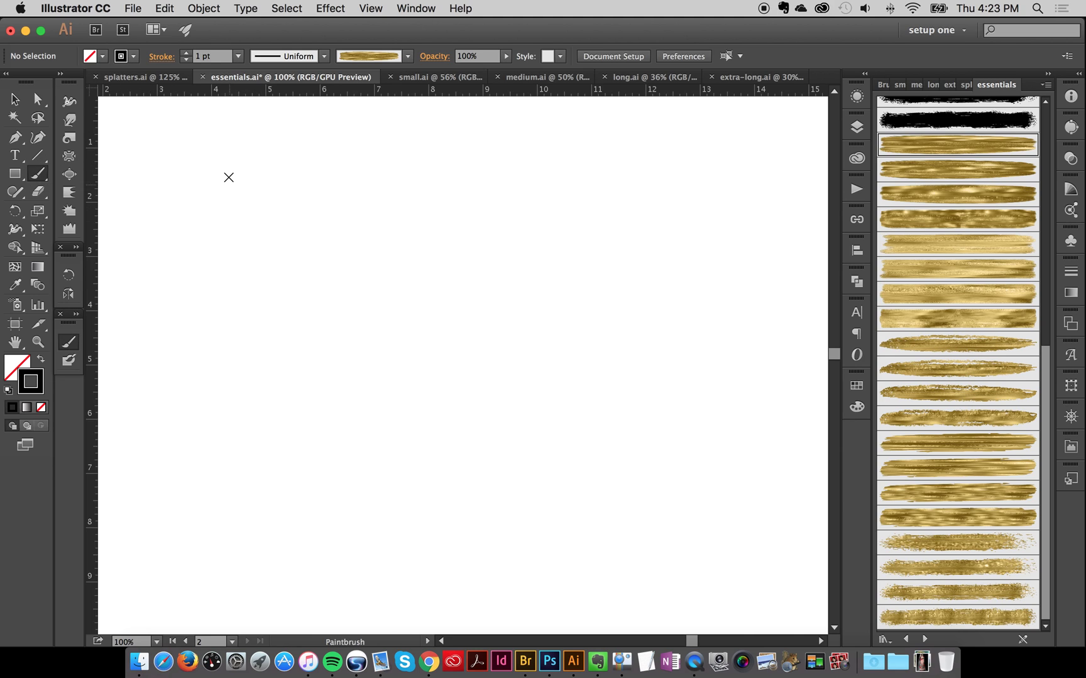
{"action": "left_click_drag", "start_coordinate": [216, 187], "coordinate": [326, 296]}
{"action": "mouse_move", "coordinate": [342, 397]}
{"action": "left_mouse_down"}
{"action": "mouse_move", "coordinate": [376, 323]}
{"action": "mouse_move", "coordinate": [445, 278]}
{"action": "left_mouse_up"}
{"action": "key", "text": "cmd+z"}
{"action": "key", "text": "cmd+z"}
{"action": "mouse_move", "coordinate": [330, 317]}
{"action": "left_mouse_down"}
{"action": "mouse_move", "coordinate": [314, 345]}
{"action": "mouse_move", "coordinate": [462, 328]}
{"action": "left_mouse_up"}
{"action": "key", "text": "cmd+z"}
{"action": "mouse_move", "coordinate": [510, 452]}
{"action": "left_mouse_down"}
{"action": "mouse_move", "coordinate": [529, 382]}
{"action": "mouse_move", "coordinate": [543, 380]}
{"action": "left_mouse_up"}
{"action": "key", "text": "super+z"}
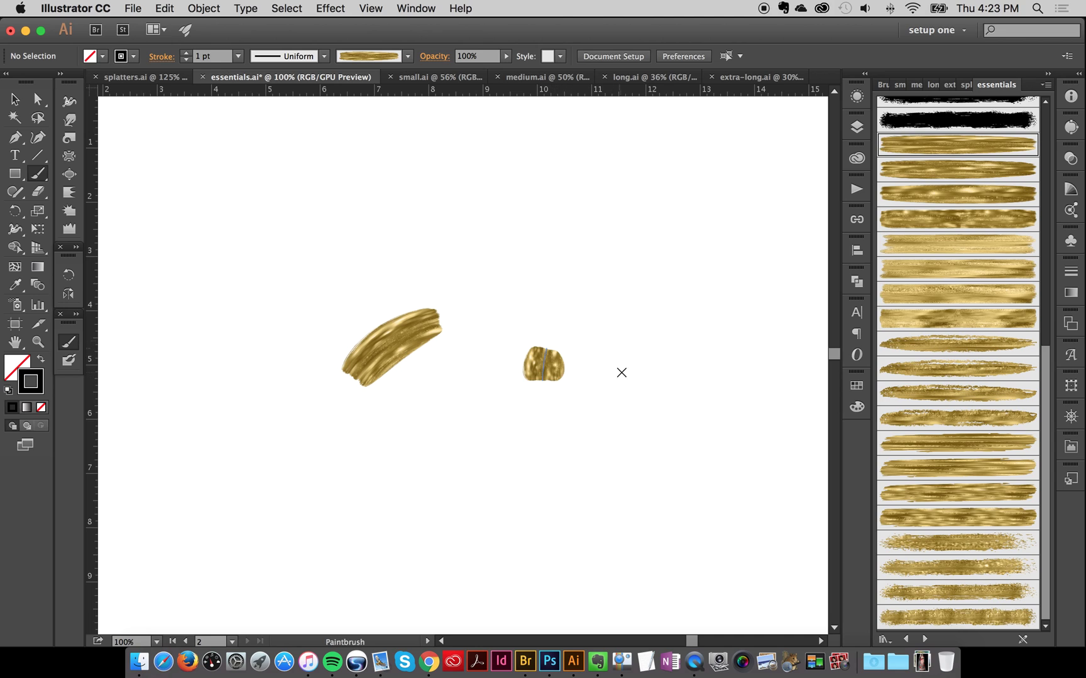
{"action": "key", "text": "super+z"}
{"action": "key", "text": "super+z"}
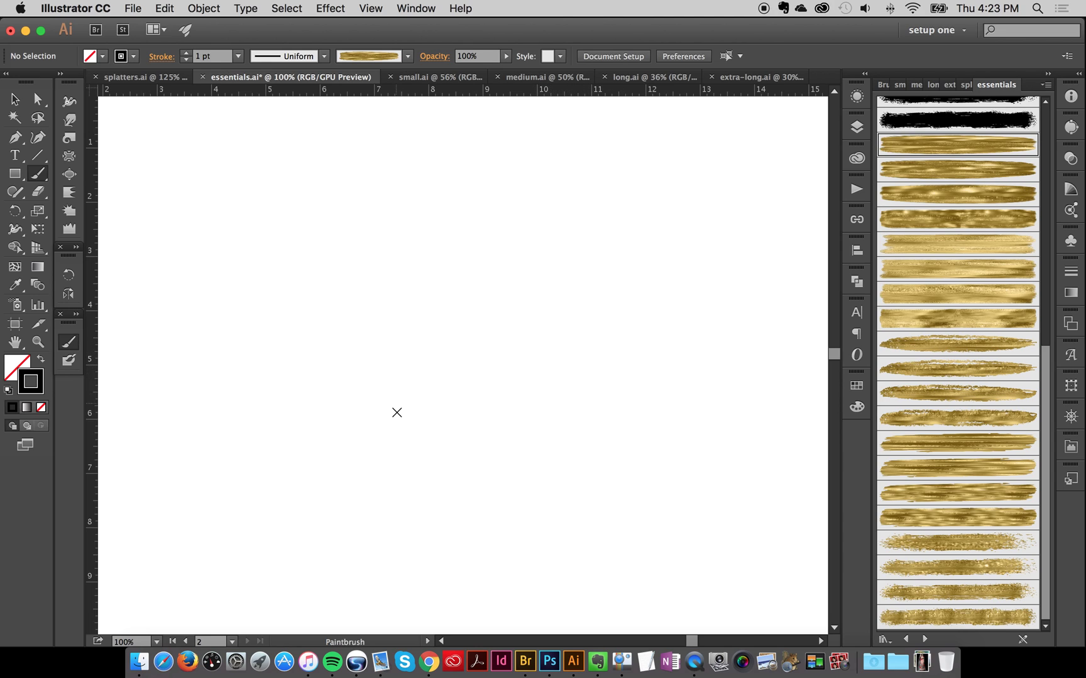
Paint gold strokes of increasing length, ending with a large open circular arc, and delete them all.
{"action": "left_click_drag", "start_coordinate": [407, 415], "coordinate": [419, 336]}
{"action": "mouse_move", "coordinate": [436, 286]}
{"action": "left_mouse_down"}
{"action": "mouse_move", "coordinate": [483, 416]}
{"action": "mouse_move", "coordinate": [584, 262]}
{"action": "mouse_move", "coordinate": [647, 246]}
{"action": "left_mouse_up"}
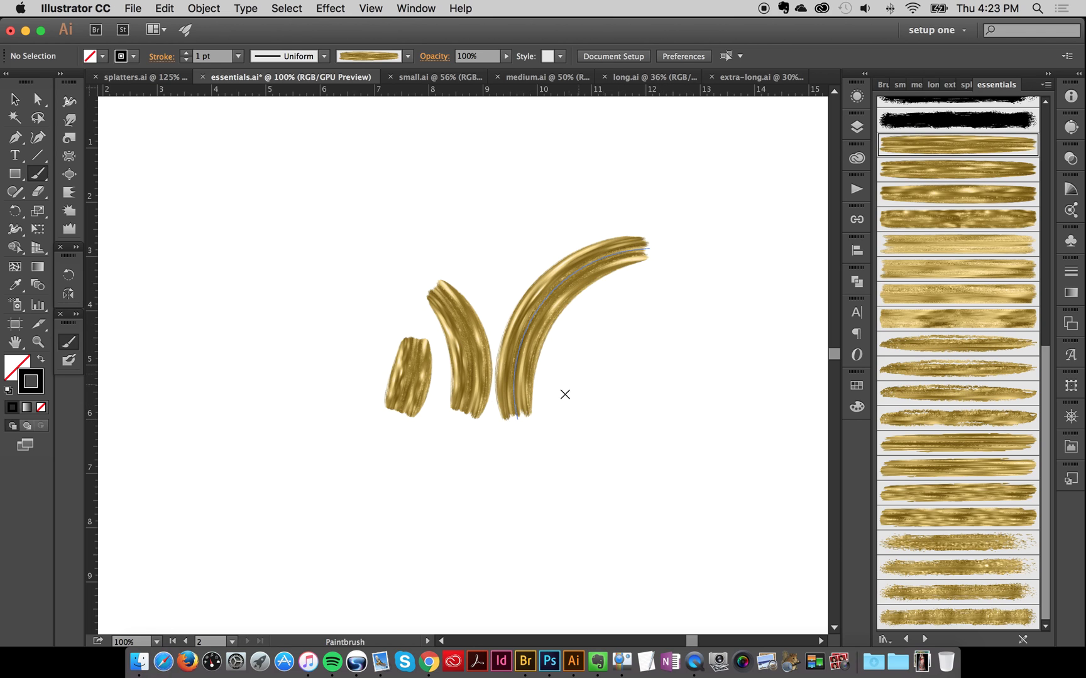
{"action": "mouse_move", "coordinate": [243, 405]}
{"action": "left_mouse_down"}
{"action": "mouse_move", "coordinate": [254, 345]}
{"action": "mouse_move", "coordinate": [424, 293]}
{"action": "mouse_move", "coordinate": [390, 456]}
{"action": "mouse_move", "coordinate": [342, 468]}
{"action": "left_mouse_up"}
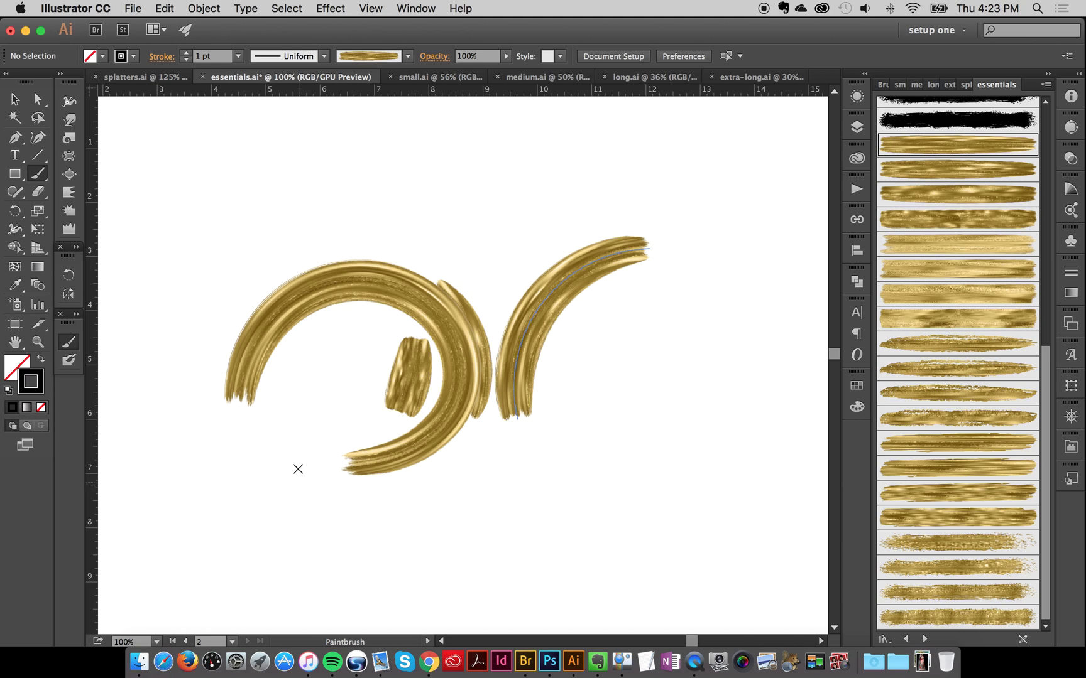
{"action": "left_click", "coordinate": [15, 99]}
{"action": "mouse_move", "coordinate": [238, 173]}
{"action": "left_mouse_down"}
{"action": "mouse_move", "coordinate": [410, 314]}
{"action": "mouse_move", "coordinate": [622, 392]}
{"action": "left_mouse_up"}
{"action": "key", "text": "Delete"}
Paint one long winding S-shaped stroke with the first gold brush to check the texture, and delete it.
{"action": "left_click", "coordinate": [38, 178]}
{"action": "mouse_move", "coordinate": [228, 306]}
{"action": "left_mouse_down"}
{"action": "mouse_move", "coordinate": [266, 252]}
{"action": "mouse_move", "coordinate": [359, 322]}
{"action": "mouse_move", "coordinate": [389, 448]}
{"action": "mouse_move", "coordinate": [541, 316]}
{"action": "left_mouse_up"}
{"action": "key", "text": "cmd+z"}
{"action": "mouse_move", "coordinate": [350, 248]}
{"action": "left_mouse_down"}
{"action": "mouse_move", "coordinate": [424, 200]}
{"action": "mouse_move", "coordinate": [516, 253]}
{"action": "mouse_move", "coordinate": [411, 336]}
{"action": "mouse_move", "coordinate": [423, 430]}
{"action": "mouse_move", "coordinate": [544, 391]}
{"action": "mouse_move", "coordinate": [654, 454]}
{"action": "left_mouse_up"}
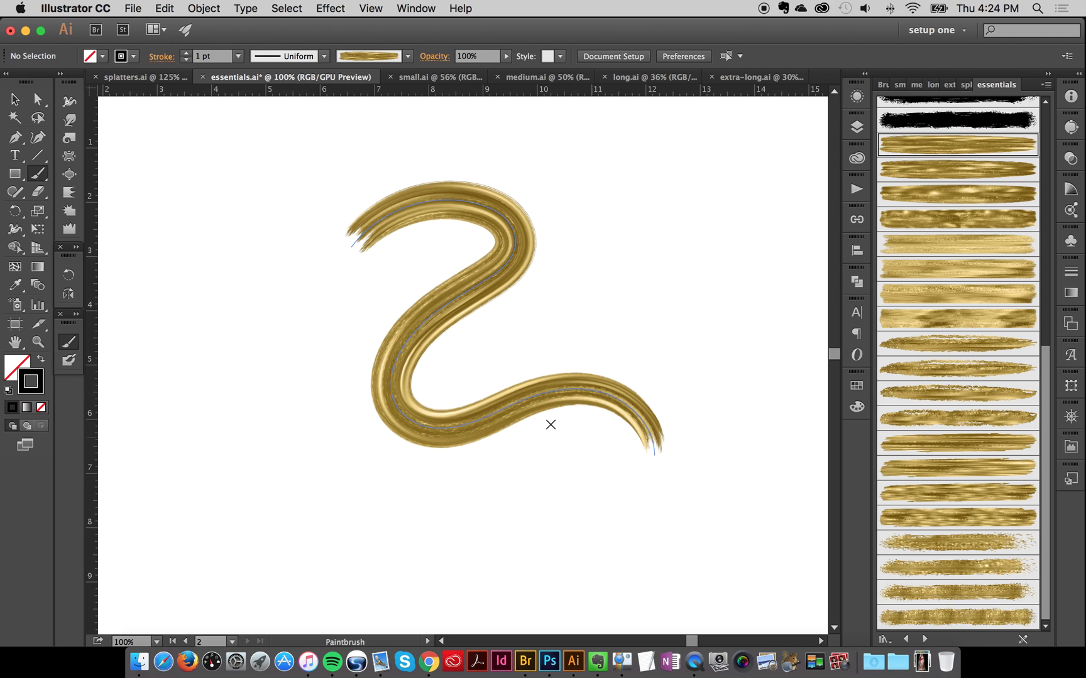
{"action": "left_click", "coordinate": [15, 98]}
{"action": "left_click", "coordinate": [200, 218]}
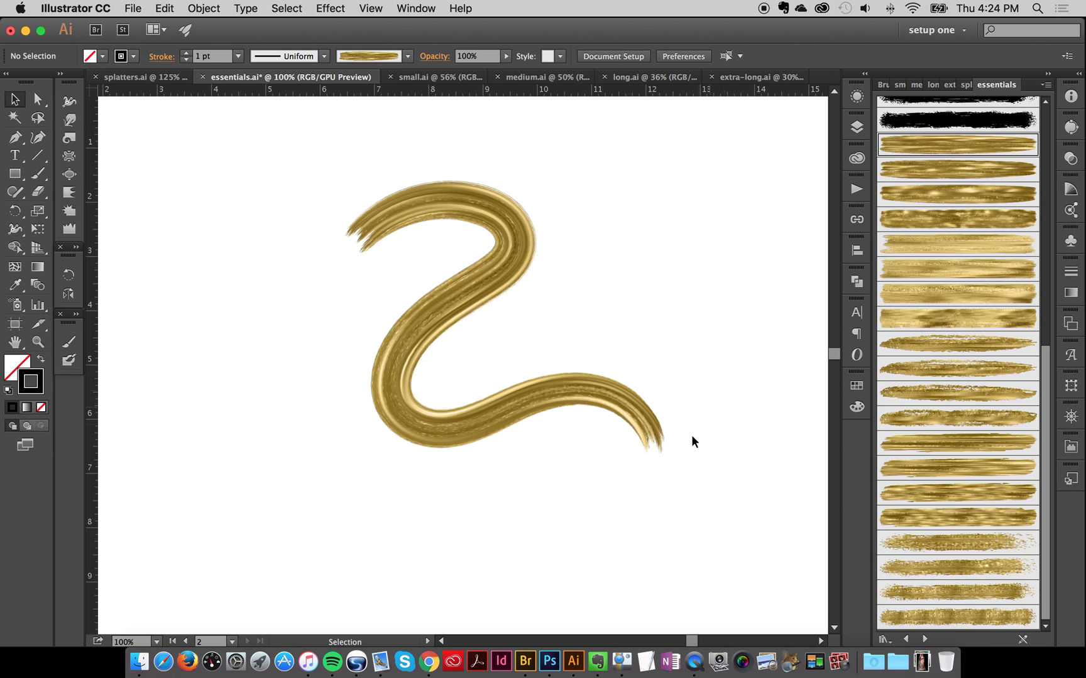
{"action": "mouse_move", "coordinate": [706, 375]}
{"action": "left_mouse_down"}
{"action": "mouse_move", "coordinate": [596, 514]}
{"action": "mouse_move", "coordinate": [626, 489]}
{"action": "left_mouse_up"}
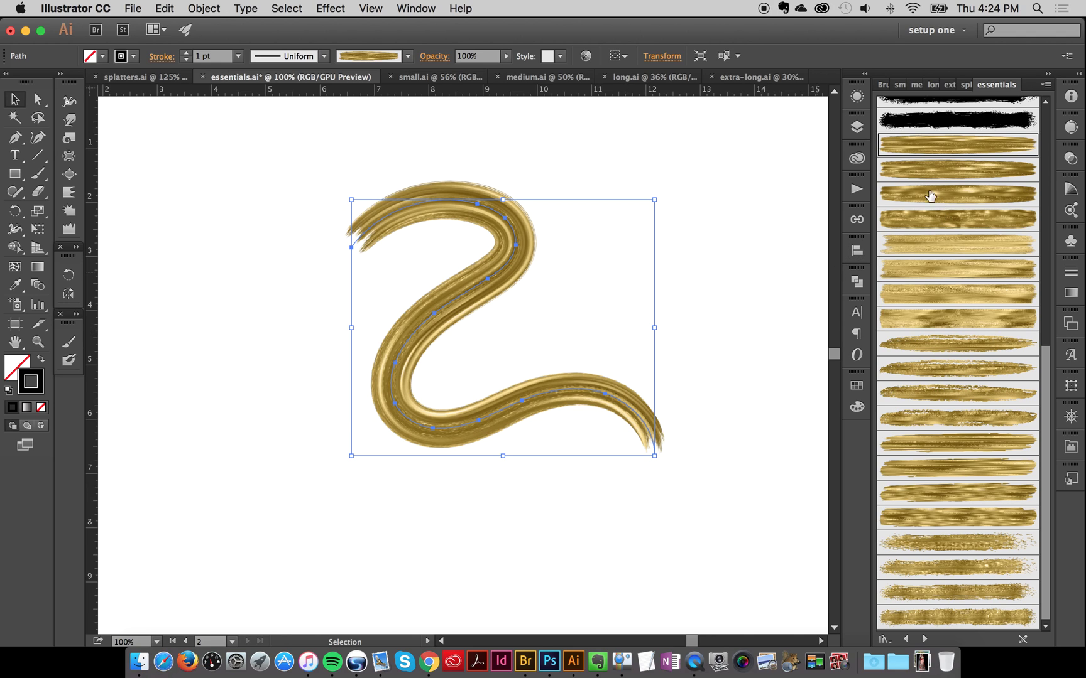
{"action": "key", "text": "Delete"}
Choose the style 74 medium 1 brush, try a few medium-length wavy strokes and undo them.
{"action": "left_click", "coordinate": [912, 170]}
{"action": "key", "text": "b"}
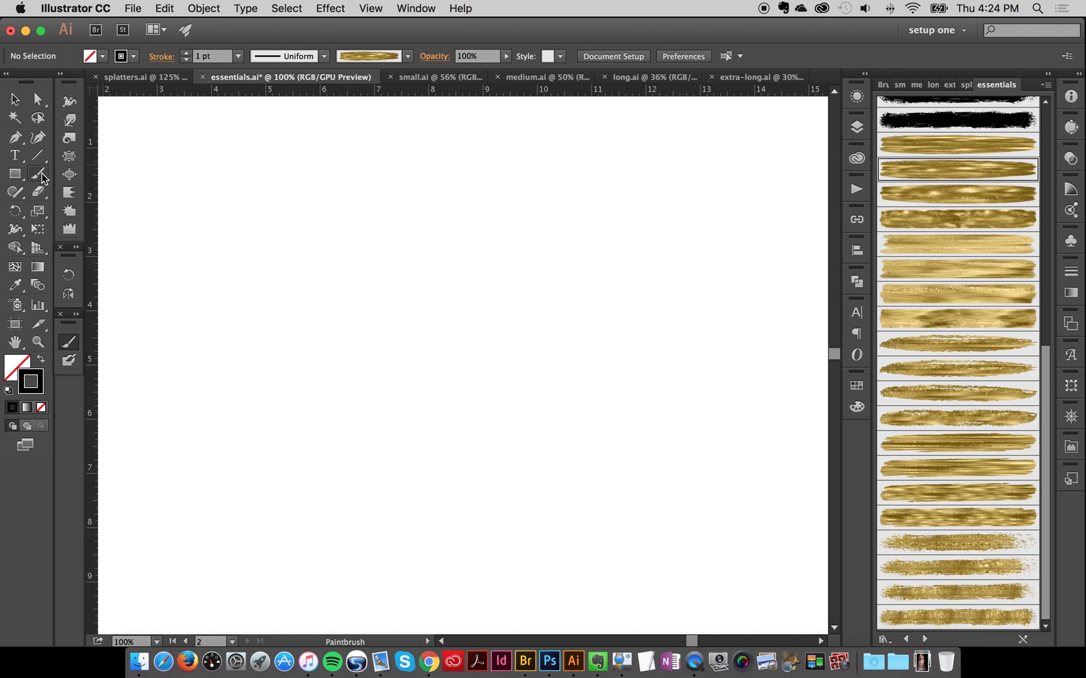
{"action": "mouse_move", "coordinate": [254, 308]}
{"action": "left_mouse_down"}
{"action": "mouse_move", "coordinate": [362, 270]}
{"action": "mouse_move", "coordinate": [519, 343]}
{"action": "left_mouse_up"}
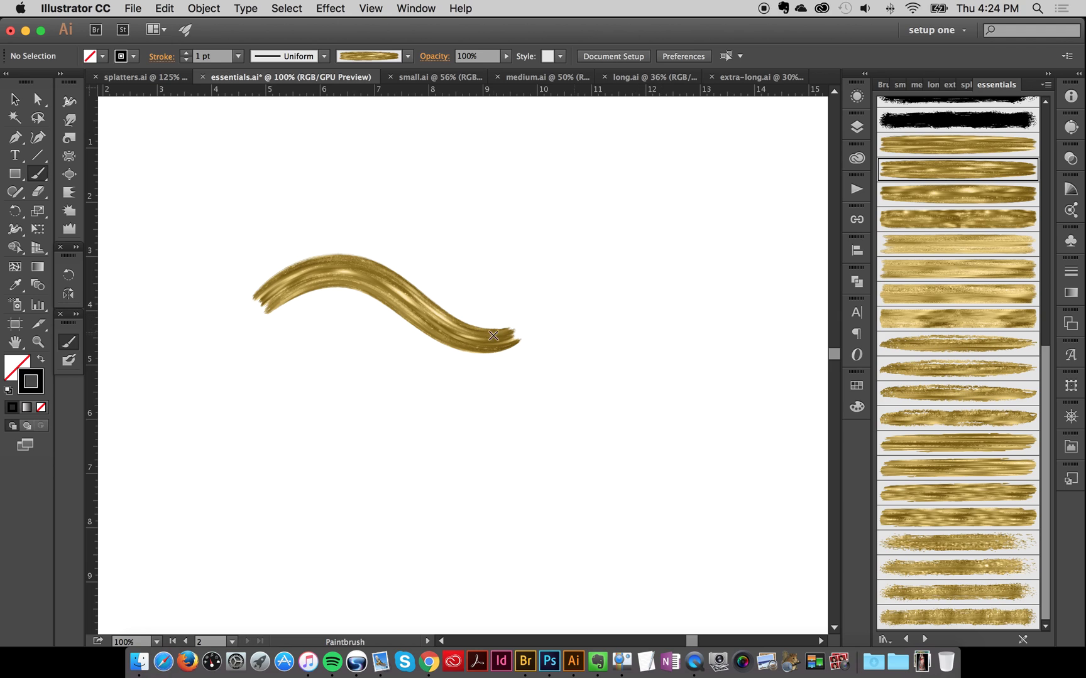
{"action": "key", "text": "super+z"}
{"action": "mouse_move", "coordinate": [281, 289]}
{"action": "left_mouse_down"}
{"action": "mouse_move", "coordinate": [418, 294]}
{"action": "mouse_move", "coordinate": [562, 357]}
{"action": "left_mouse_up"}
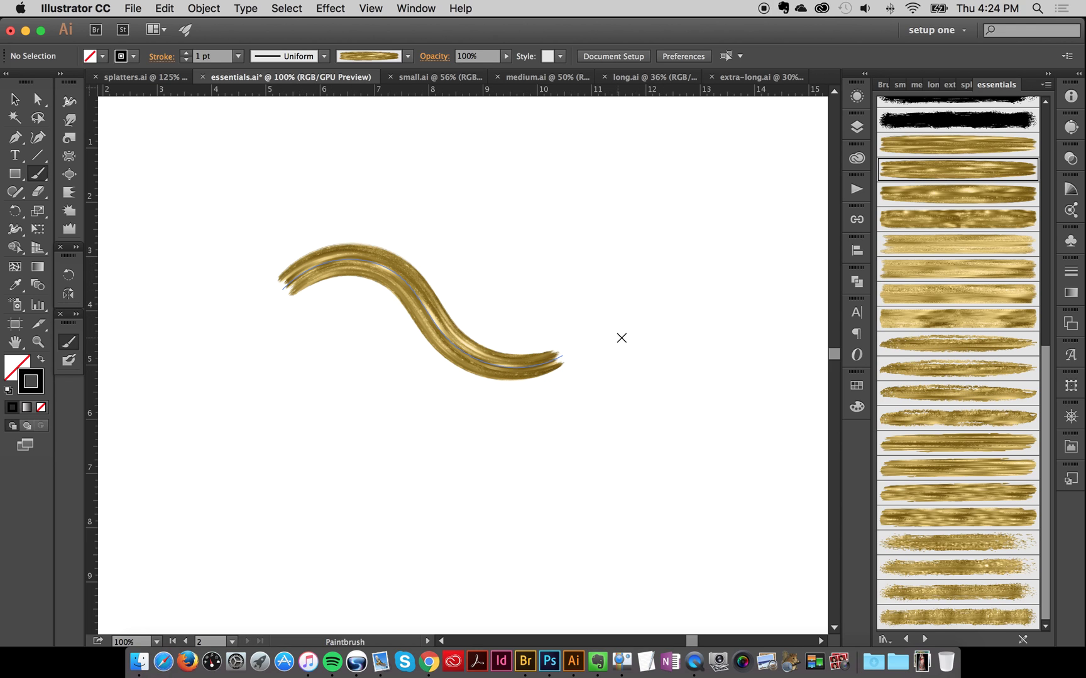
{"action": "mouse_move", "coordinate": [303, 357]}
{"action": "left_mouse_down"}
{"action": "mouse_move", "coordinate": [334, 410]}
{"action": "mouse_move", "coordinate": [542, 424]}
{"action": "mouse_move", "coordinate": [579, 499]}
{"action": "left_mouse_up"}
{"action": "key", "text": "super+z"}
{"action": "key", "text": "super+z"}
Replace a short trial stroke with a long looping stroke painted with the style 74 medium 1 brush.
{"action": "left_click_drag", "start_coordinate": [358, 376], "coordinate": [425, 277]}
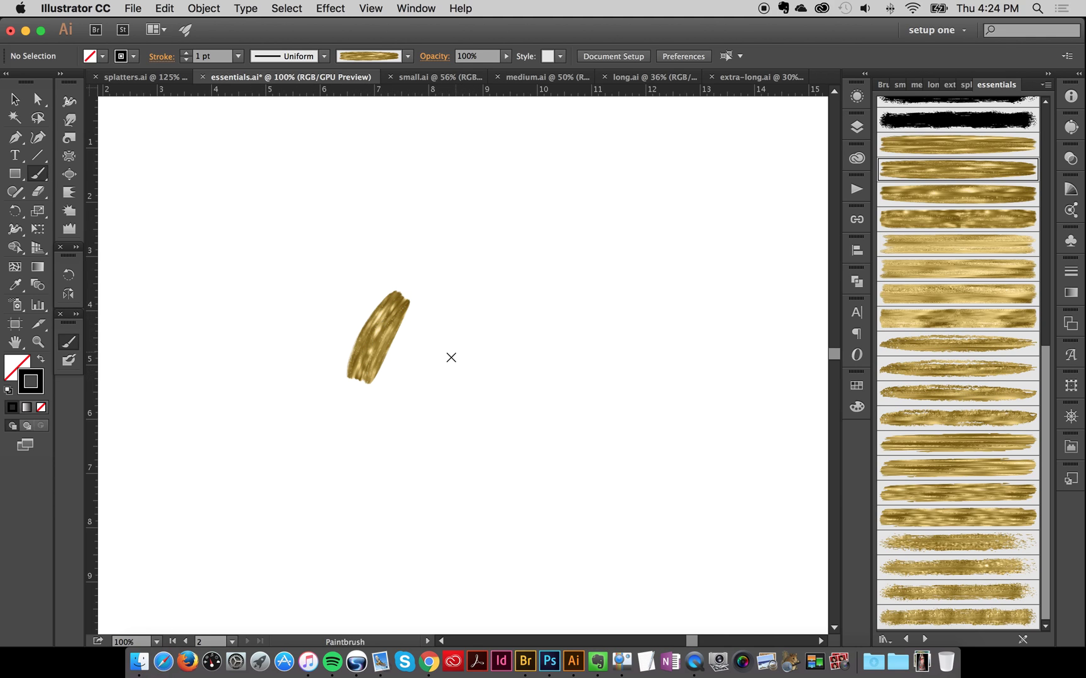
{"action": "key", "text": "super"}
{"action": "key", "text": "super+z"}
{"action": "mouse_move", "coordinate": [358, 378]}
{"action": "left_mouse_down"}
{"action": "mouse_move", "coordinate": [395, 292]}
{"action": "mouse_move", "coordinate": [483, 282]}
{"action": "mouse_move", "coordinate": [474, 389]}
{"action": "mouse_move", "coordinate": [560, 453]}
{"action": "mouse_move", "coordinate": [639, 366]}
{"action": "mouse_move", "coordinate": [533, 379]}
{"action": "mouse_move", "coordinate": [591, 549]}
{"action": "left_mouse_up"}
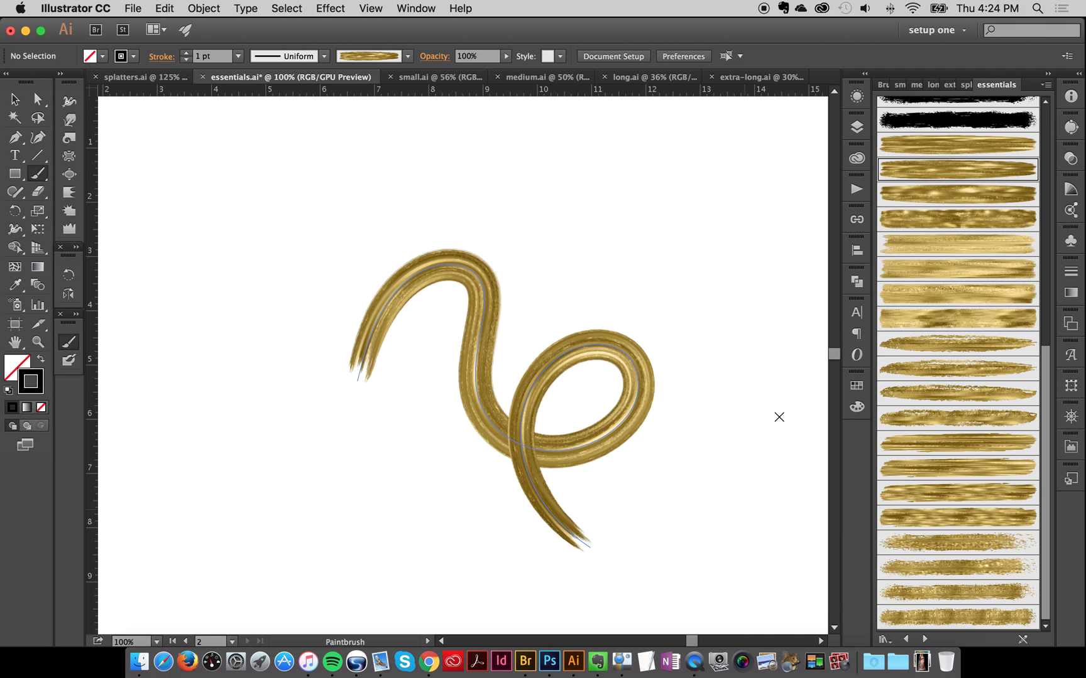
Apply the fourth gold brush in the essentials library to the looping stroke and deselect it.
{"action": "left_click", "coordinate": [15, 98]}
{"action": "left_click", "coordinate": [646, 394]}
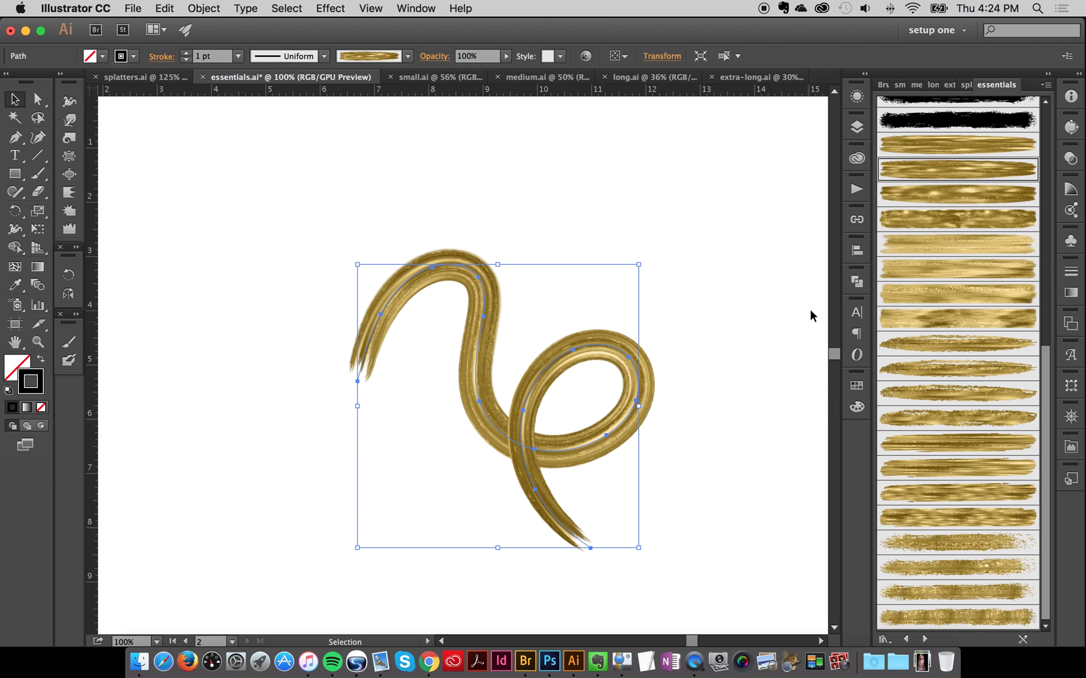
{"action": "left_click", "coordinate": [919, 220]}
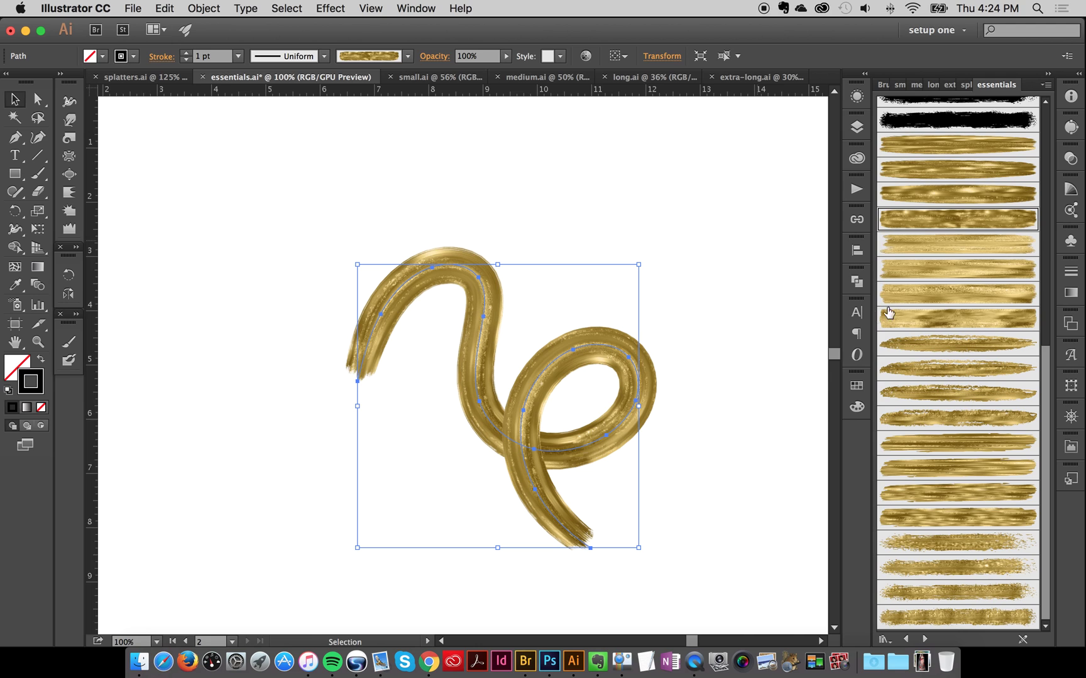
{"action": "left_click", "coordinate": [740, 335]}
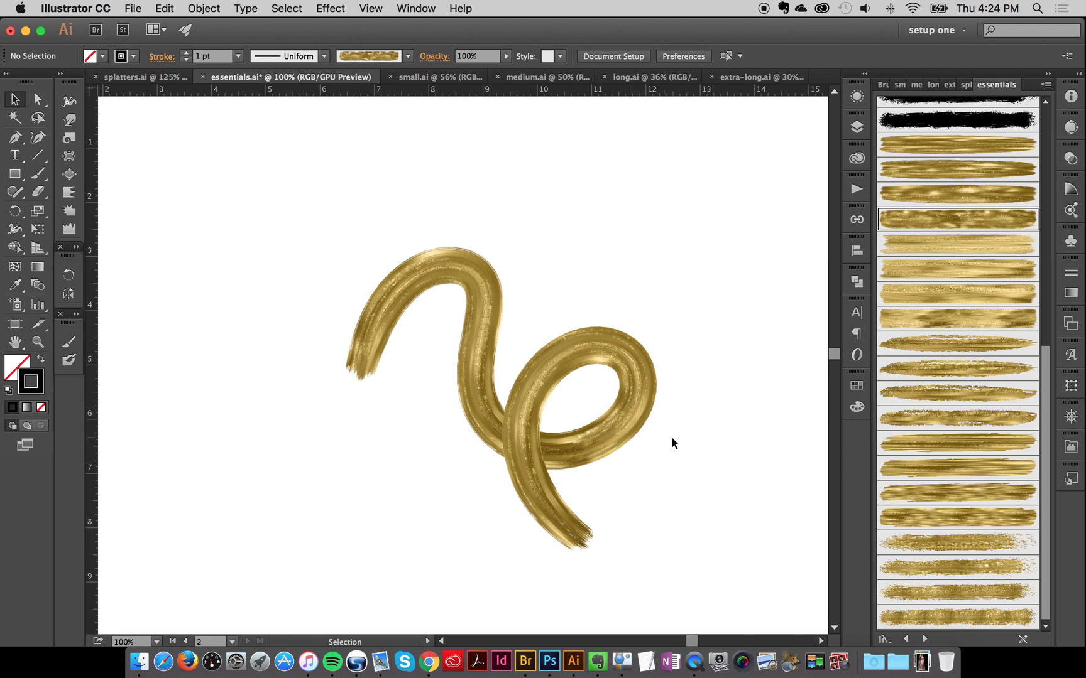
Delete the looping stroke to clear the artboard.
{"action": "mouse_move", "coordinate": [690, 259]}
{"action": "left_mouse_down"}
{"action": "mouse_move", "coordinate": [659, 397]}
{"action": "mouse_move", "coordinate": [597, 506]}
{"action": "left_mouse_up"}
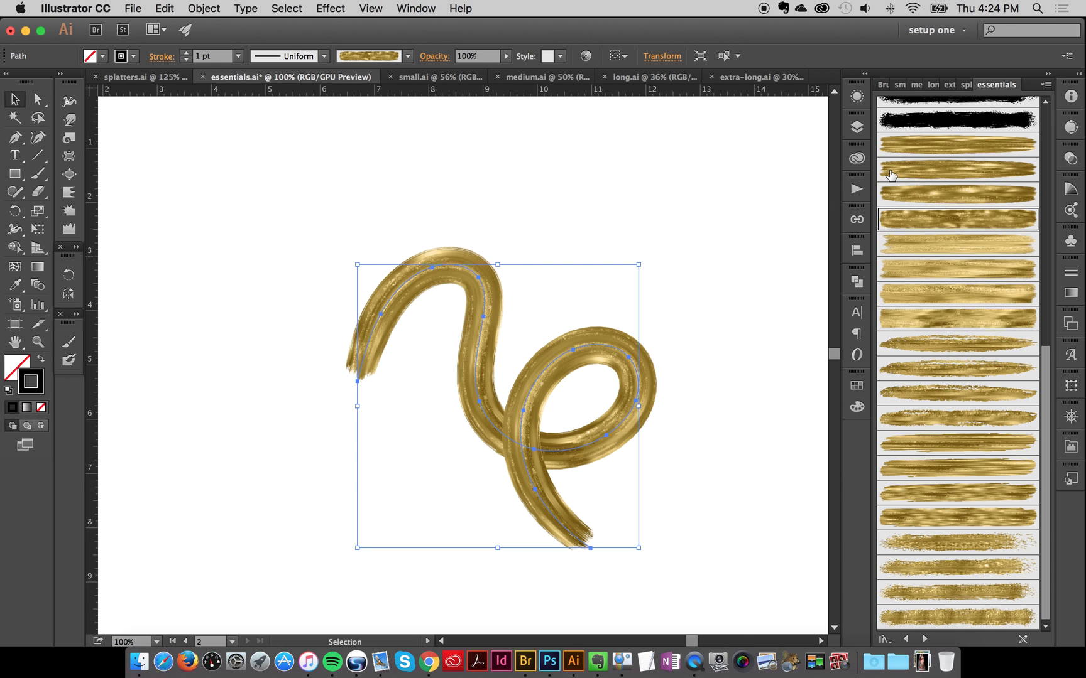
{"action": "key", "text": "Delete"}
{"action": "mouse_move", "coordinate": [690, 642]}
{"action": "left_mouse_down"}
{"action": "mouse_move", "coordinate": [654, 642]}
{"action": "mouse_move", "coordinate": [688, 639]}
{"action": "left_mouse_up"}
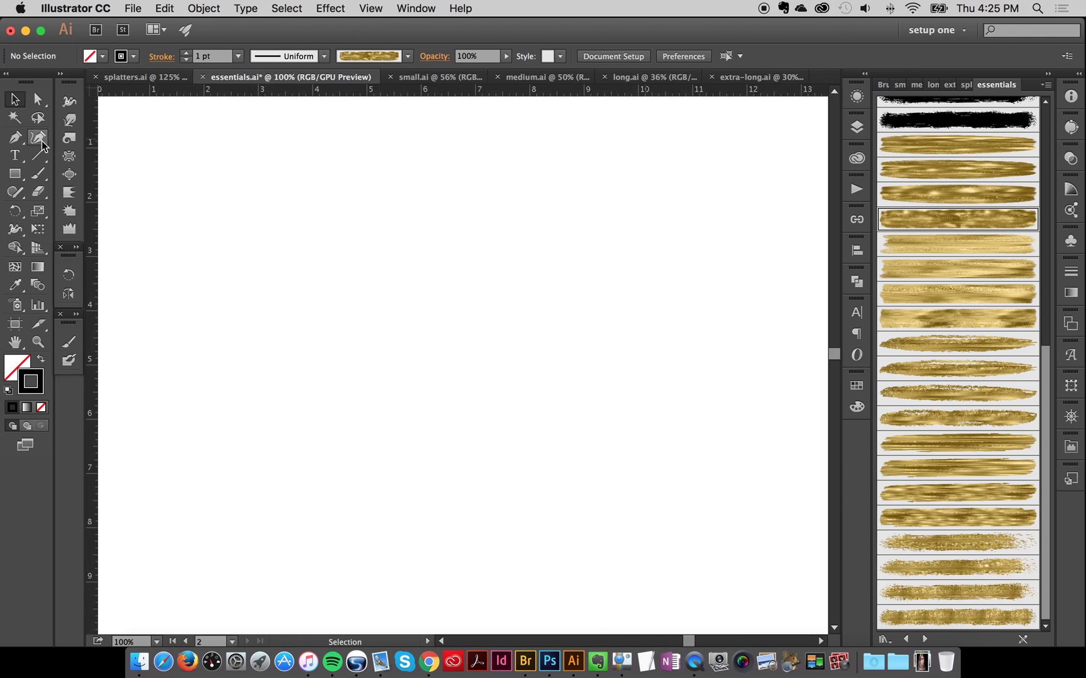
Paint a large looping stroke shaped like a script letter A across the blank artboard with the fourth gold essentials brush.
{"action": "left_click", "coordinate": [38, 174]}
{"action": "mouse_move", "coordinate": [264, 436]}
{"action": "left_mouse_down"}
{"action": "mouse_move", "coordinate": [330, 410]}
{"action": "mouse_move", "coordinate": [276, 373]}
{"action": "mouse_move", "coordinate": [220, 464]}
{"action": "mouse_move", "coordinate": [294, 526]}
{"action": "mouse_move", "coordinate": [390, 494]}
{"action": "mouse_move", "coordinate": [481, 382]}
{"action": "mouse_move", "coordinate": [572, 205]}
{"action": "mouse_move", "coordinate": [566, 134]}
{"action": "mouse_move", "coordinate": [520, 199]}
{"action": "mouse_move", "coordinate": [566, 303]}
{"action": "mouse_move", "coordinate": [670, 419]}
{"action": "mouse_move", "coordinate": [770, 396]}
{"action": "mouse_move", "coordinate": [764, 312]}
{"action": "mouse_move", "coordinate": [692, 481]}
{"action": "left_mouse_up"}
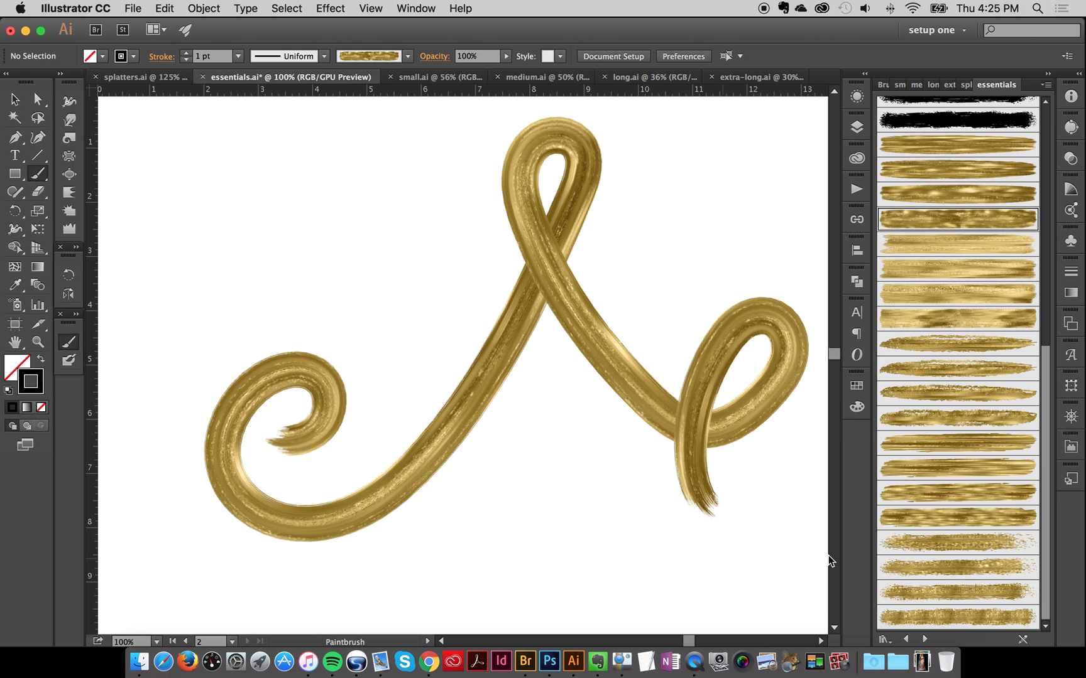
{"action": "left_click", "coordinate": [15, 99]}
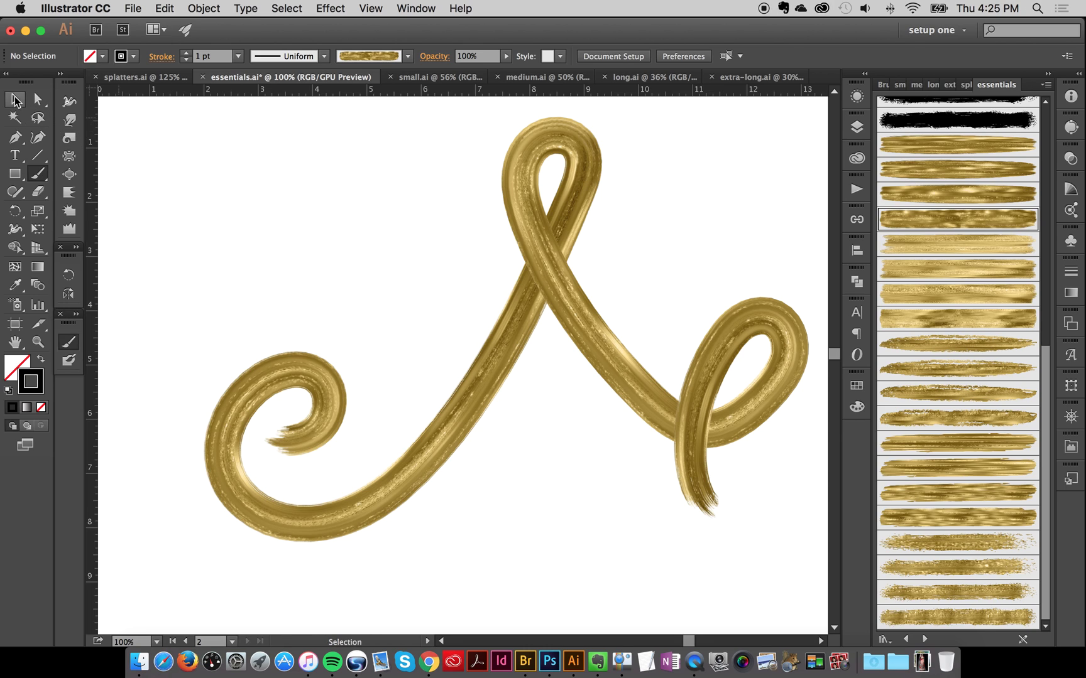
Choose the first gold essentials brush and paint a short wavy crossbar over the middle of the looping letter A.
{"action": "left_click", "coordinate": [37, 173]}
{"action": "left_click", "coordinate": [922, 147]}
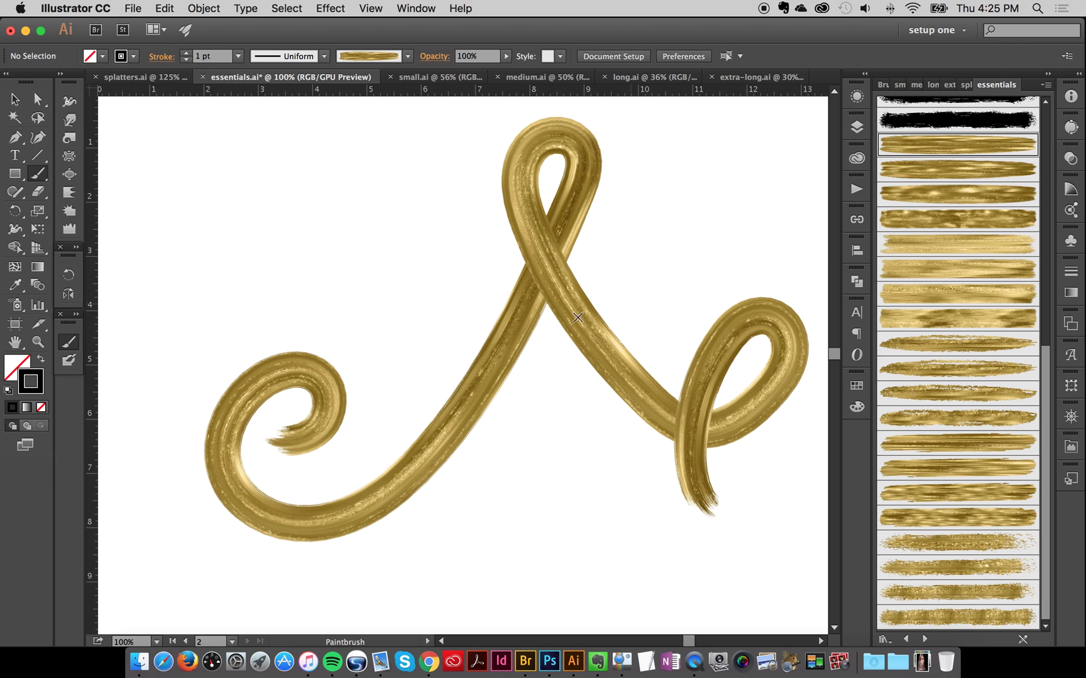
{"action": "mouse_move", "coordinate": [413, 323]}
{"action": "left_mouse_down"}
{"action": "mouse_move", "coordinate": [541, 332]}
{"action": "mouse_move", "coordinate": [671, 278]}
{"action": "left_mouse_up"}
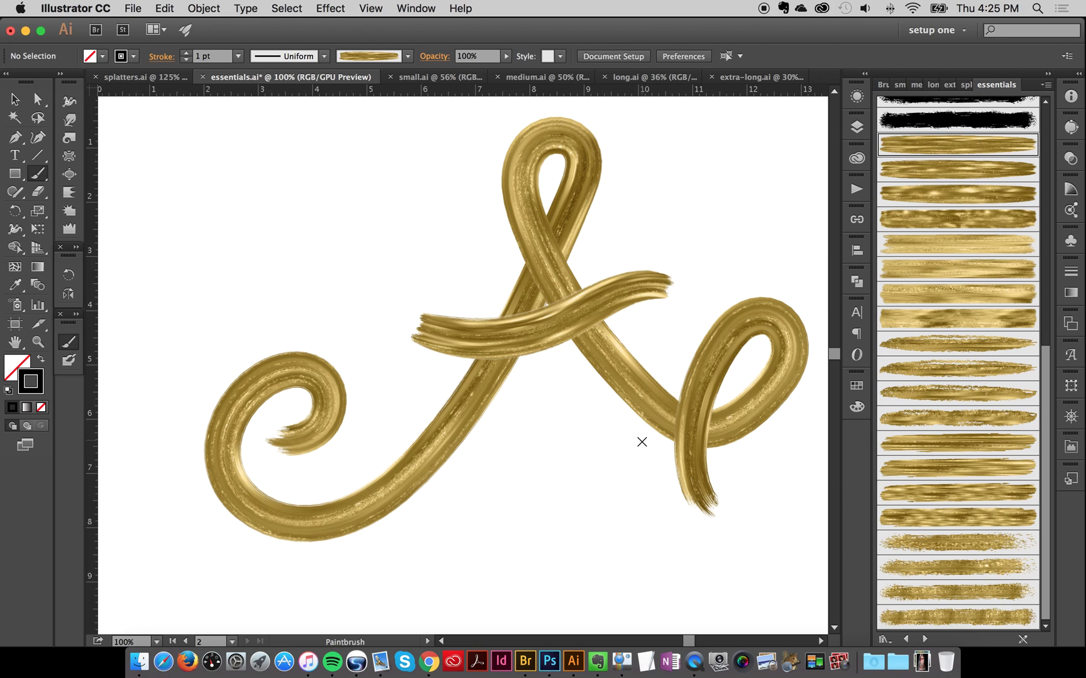
Delete both the looping stroke and its crossbar to clear the artboard.
{"action": "left_click", "coordinate": [14, 99]}
{"action": "mouse_move", "coordinate": [327, 175]}
{"action": "left_mouse_down"}
{"action": "mouse_move", "coordinate": [427, 307]}
{"action": "mouse_move", "coordinate": [723, 520]}
{"action": "left_mouse_up"}
{"action": "key", "text": "a"}
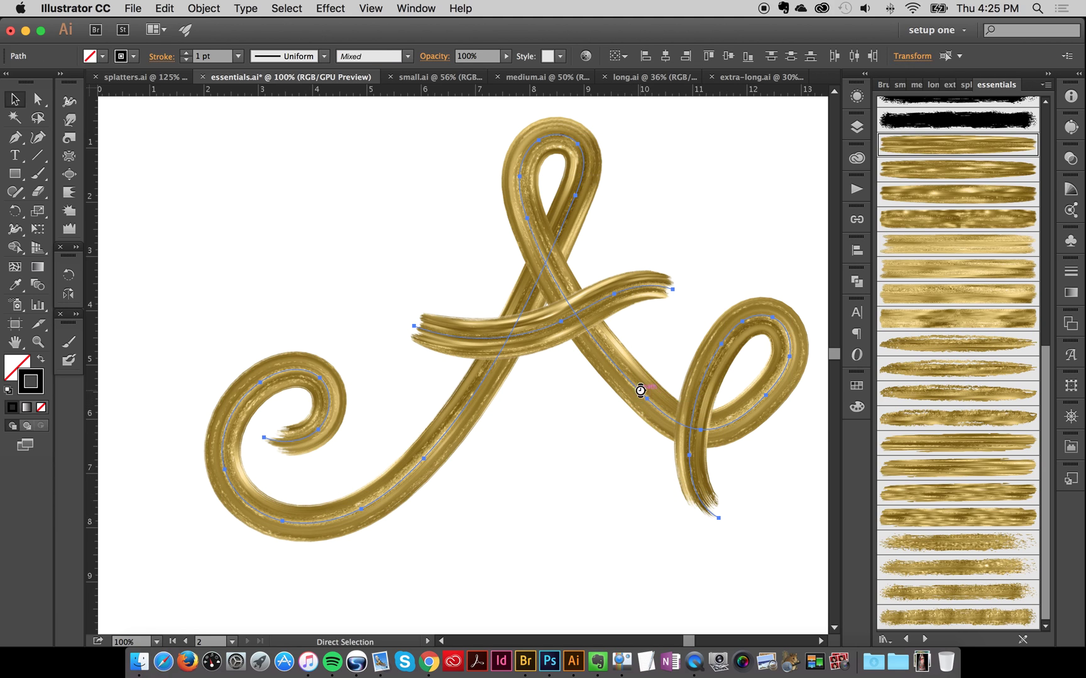
{"action": "key", "text": "Delete"}
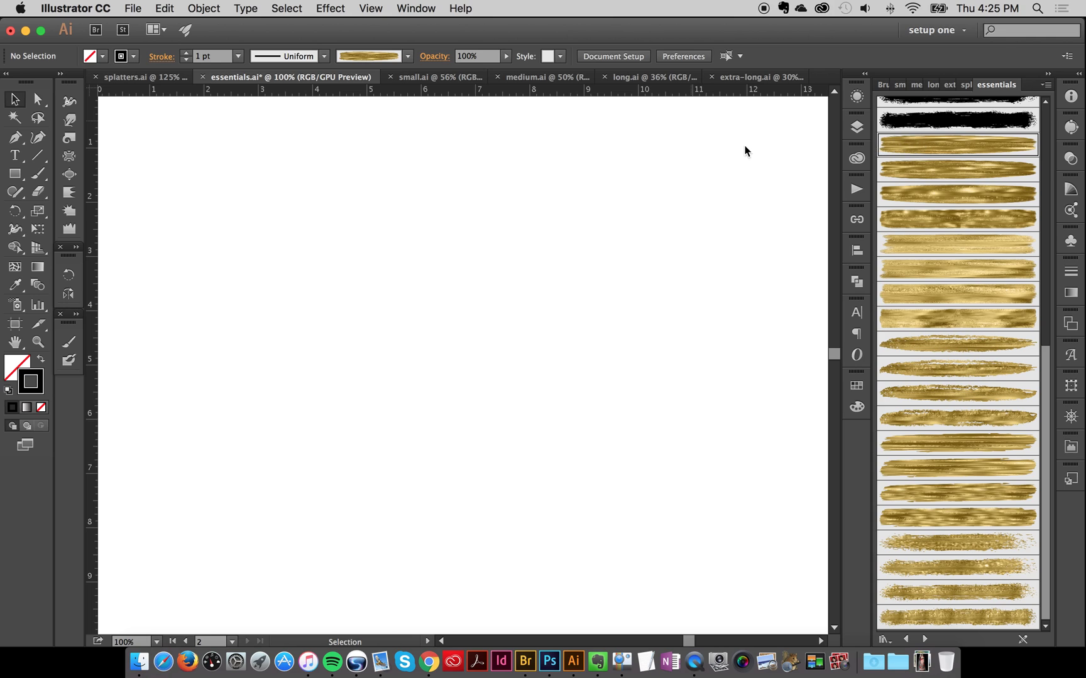
Paint a short S-curve with the first gold essentials brush, try moving it toward the lower part of the artboard and undo the move.
{"action": "left_click", "coordinate": [37, 173]}
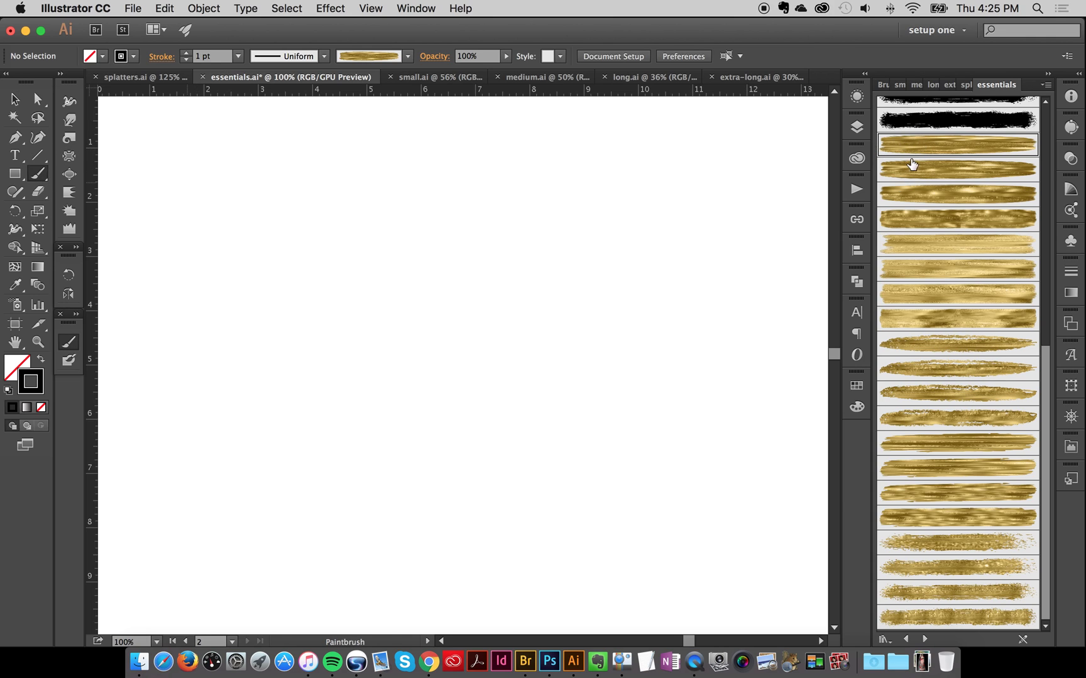
{"action": "left_click_drag", "start_coordinate": [297, 202], "coordinate": [455, 364]}
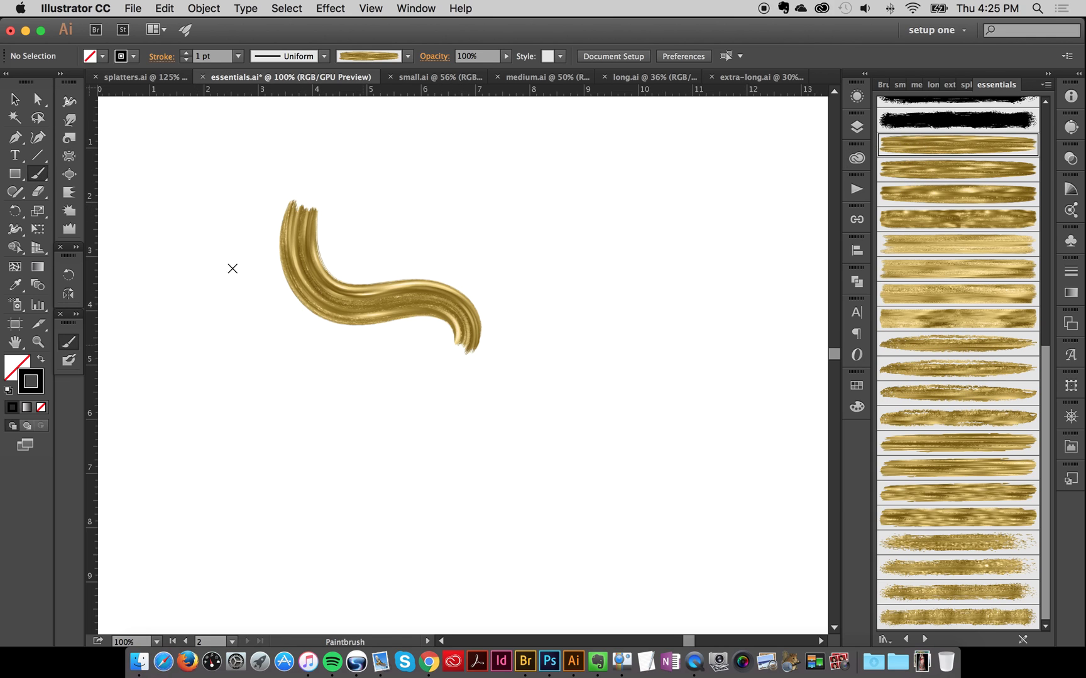
{"action": "left_click", "coordinate": [14, 99]}
{"action": "left_click_drag", "start_coordinate": [482, 217], "coordinate": [392, 388]}
{"action": "key", "text": "super+z"}
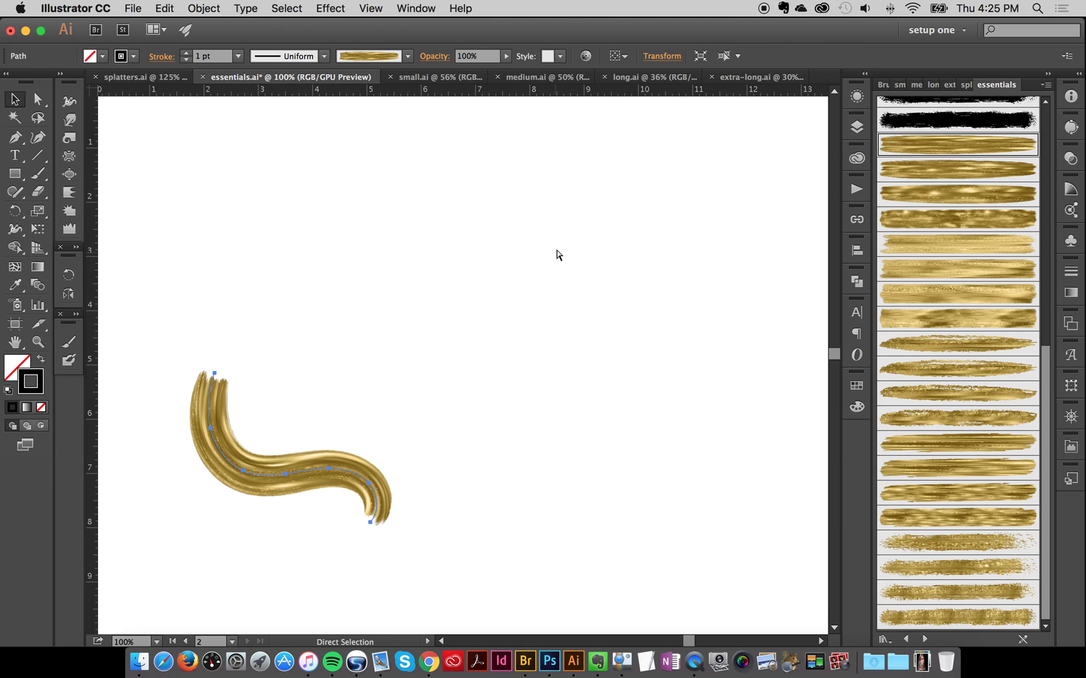
{"action": "left_click", "coordinate": [648, 287]}
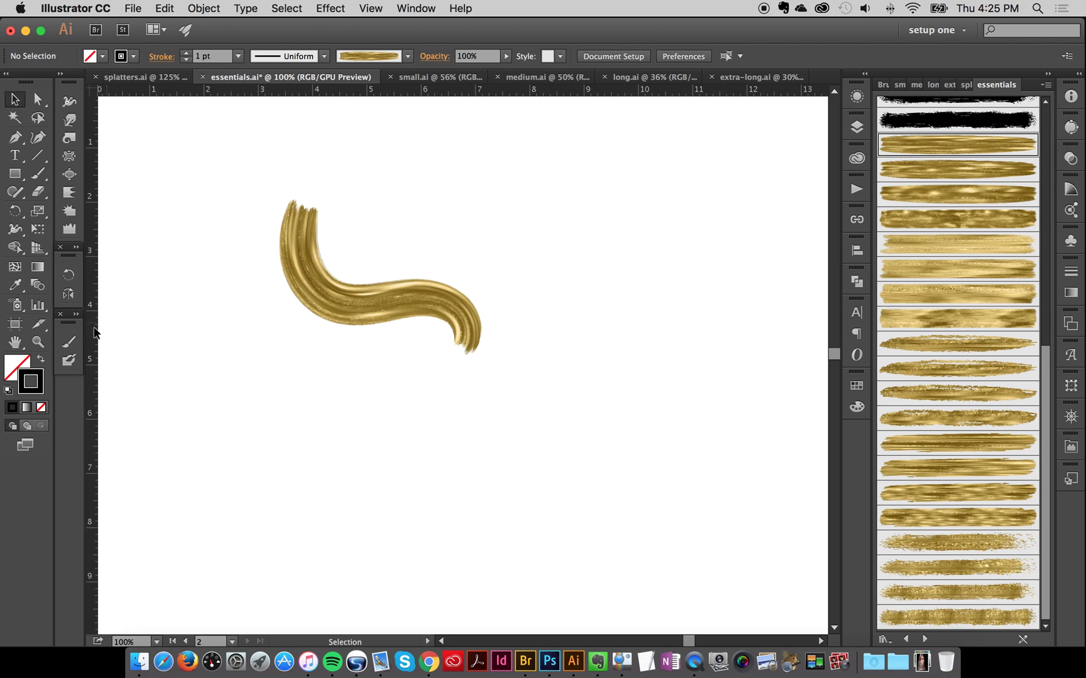
Examine the short S-curve's gold texture at 200% magnification and return to 100%.
{"action": "left_click", "coordinate": [38, 343]}
{"action": "left_click", "coordinate": [417, 323]}
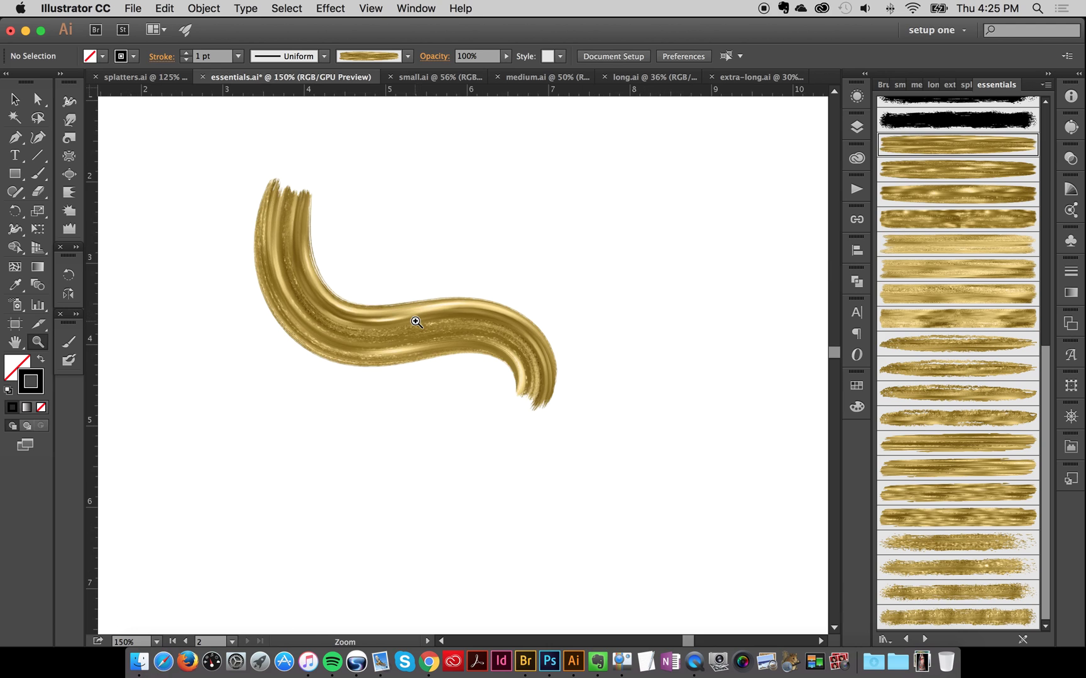
{"action": "left_click", "coordinate": [438, 347]}
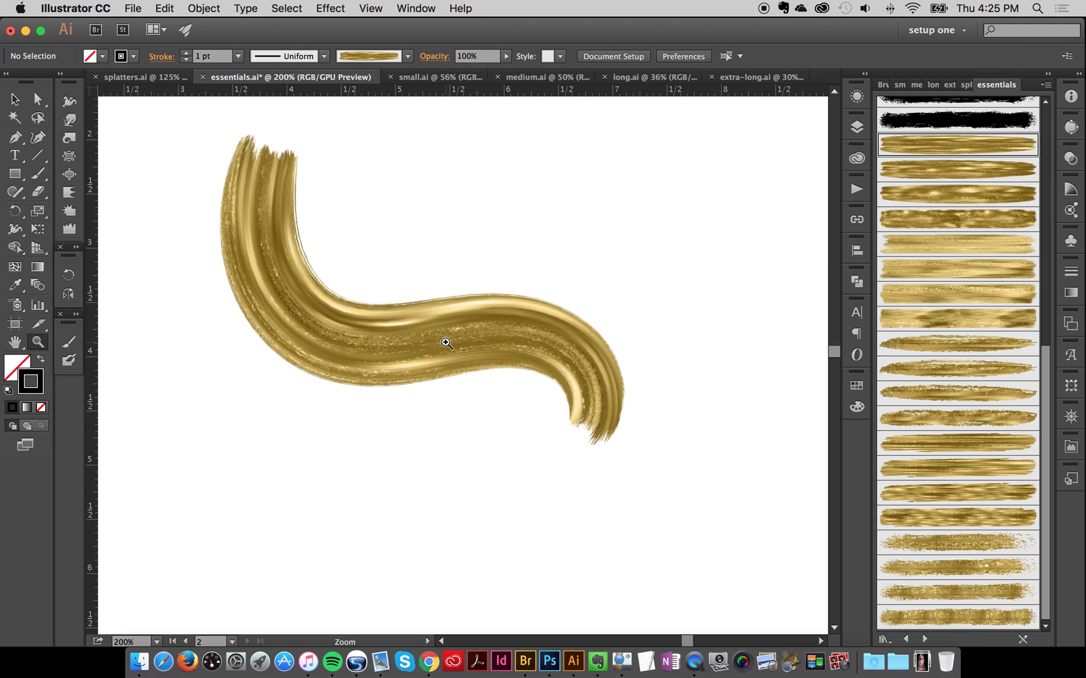
{"action": "left_click", "coordinate": [447, 341], "text": "alt"}
{"action": "left_click", "coordinate": [453, 348], "text": "alt"}
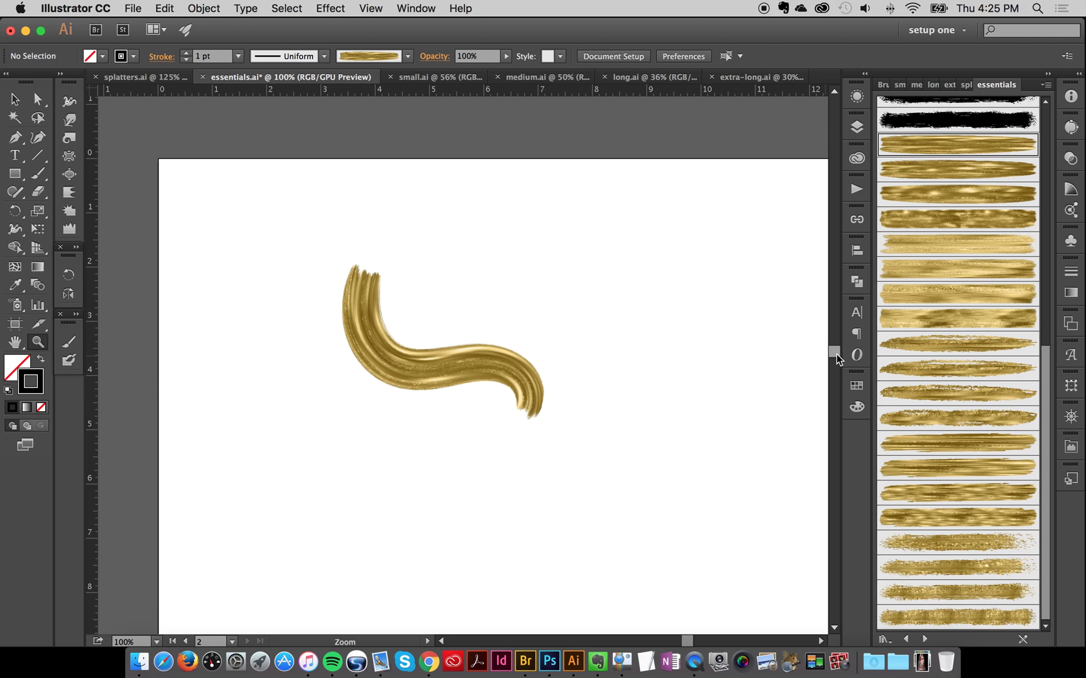
Delete the short S-curve to clear the artboard.
{"action": "scroll", "coordinate": [823, 351], "scroll_direction": "down", "scroll_amount": 3}
{"action": "left_click", "coordinate": [15, 98]}
{"action": "left_click", "coordinate": [490, 306]}
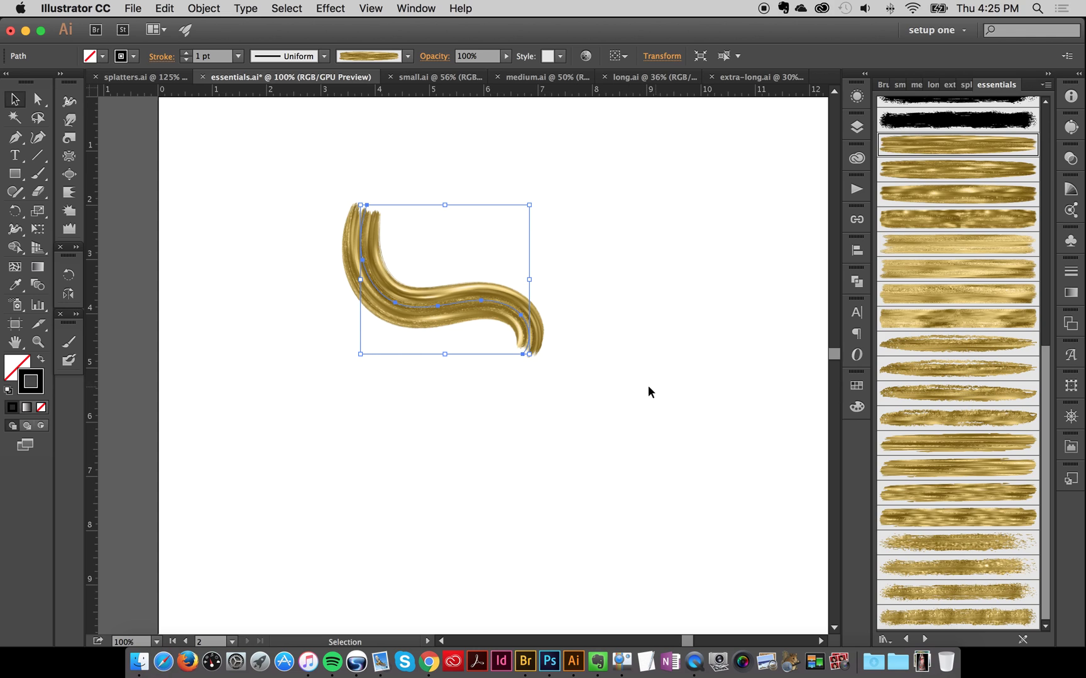
{"action": "key", "text": "Delete"}
Choose the fifth gold essentials brush, paint four short trial strokes radiating from one area and undo all of them.
{"action": "left_click", "coordinate": [919, 245]}
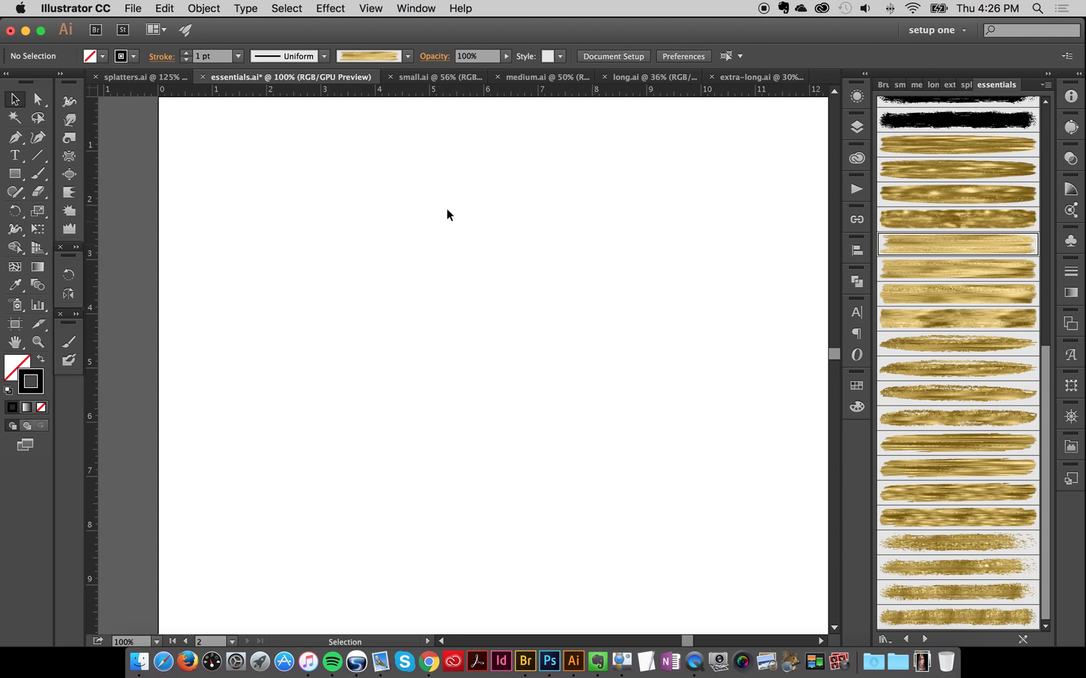
{"action": "left_click", "coordinate": [38, 173]}
{"action": "mouse_move", "coordinate": [407, 350]}
{"action": "left_mouse_down"}
{"action": "mouse_move", "coordinate": [413, 305]}
{"action": "mouse_move", "coordinate": [456, 216]}
{"action": "left_mouse_up"}
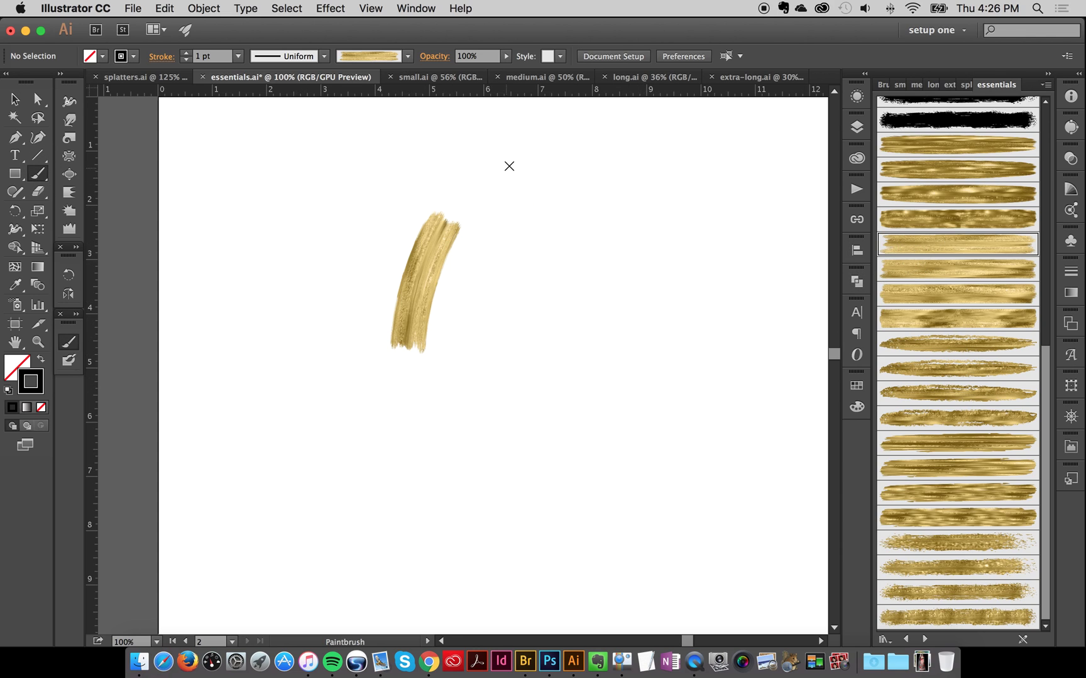
{"action": "left_click_drag", "start_coordinate": [410, 350], "coordinate": [536, 237]}
{"action": "left_click_drag", "start_coordinate": [399, 347], "coordinate": [368, 197]}
{"action": "left_click_drag", "start_coordinate": [303, 319], "coordinate": [400, 339]}
{"action": "key", "text": "super+z"}
{"action": "key", "text": "super+z"}
{"action": "key", "text": "super+z"}
{"action": "key", "text": "super+z"}
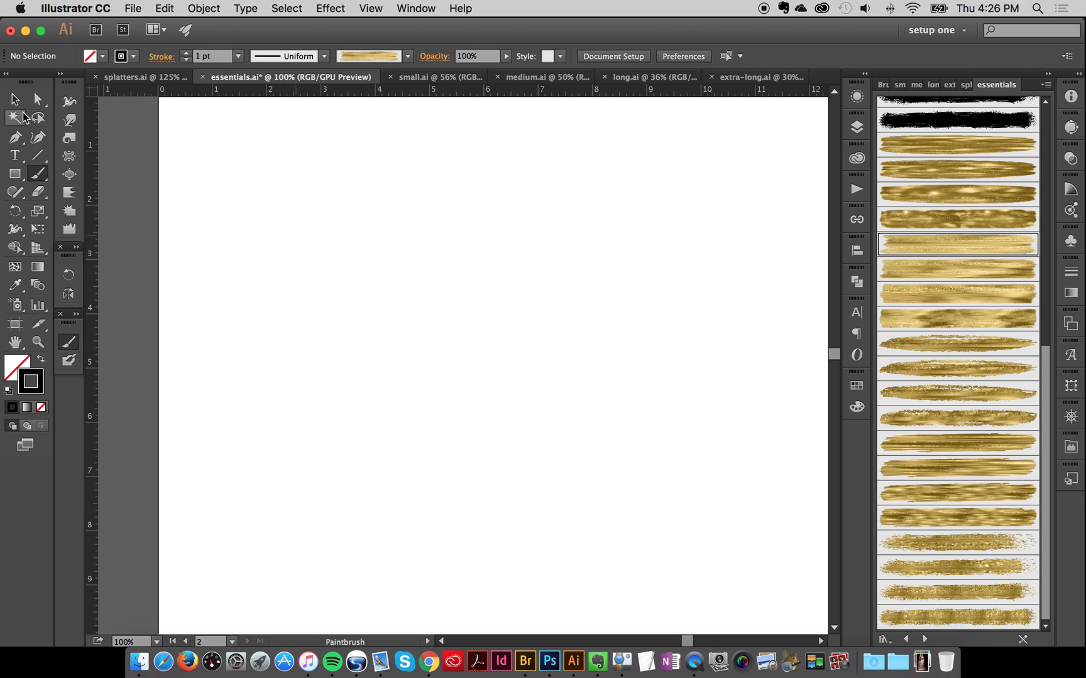
Examine the gold and purple sample strokes on the essentials chart artboard.
{"action": "left_click", "coordinate": [14, 98]}
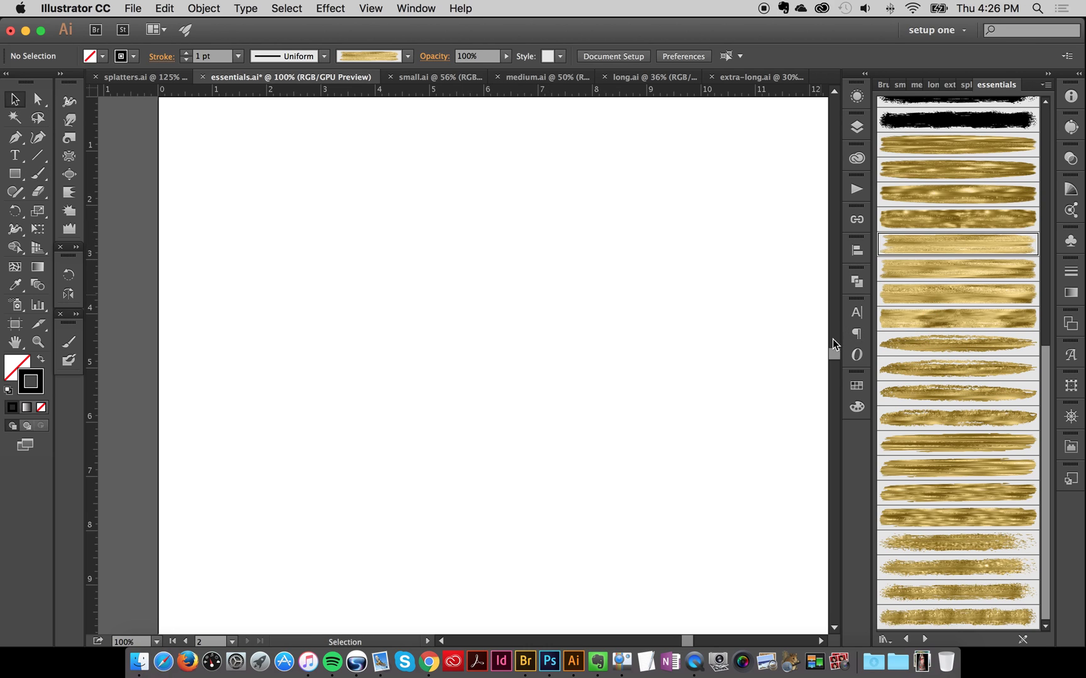
{"action": "left_click_drag", "start_coordinate": [1043, 421], "coordinate": [1042, 369]}
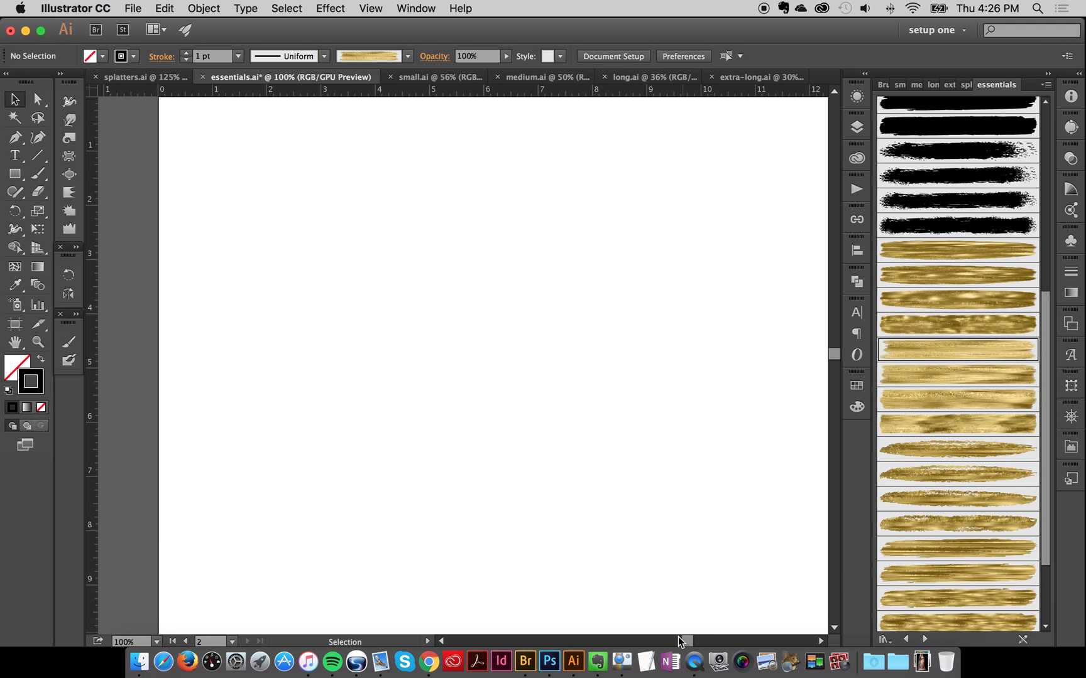
{"action": "left_click_drag", "start_coordinate": [687, 641], "coordinate": [667, 640]}
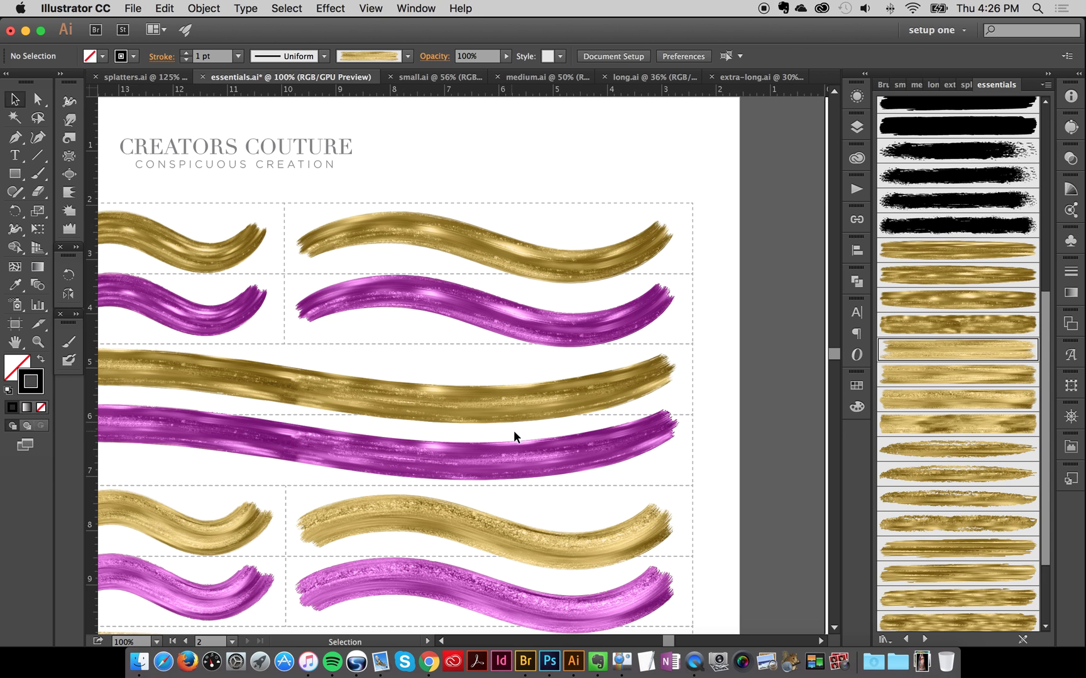
{"action": "scroll", "coordinate": [835, 355], "scroll_direction": "down", "scroll_amount": 5}
{"action": "scroll", "coordinate": [835, 355], "scroll_direction": "up", "scroll_amount": 4}
{"action": "scroll", "coordinate": [835, 356], "scroll_direction": "up", "scroll_amount": 1}
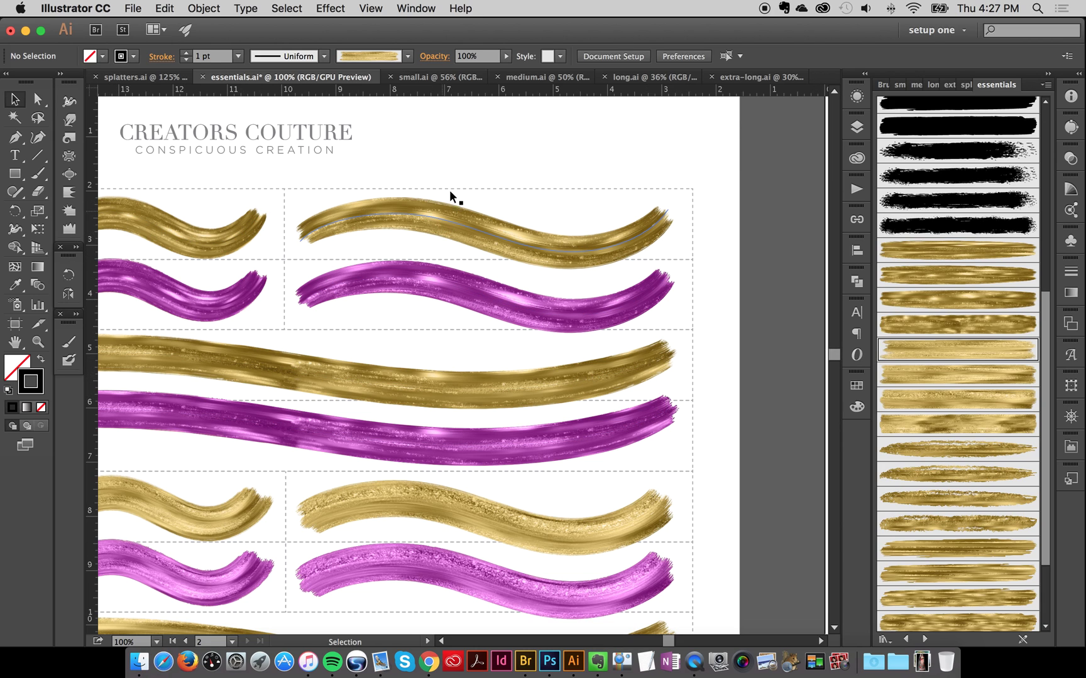
Copy the gold and dark purple wavy strokes at the top of the sample chart's outer column and paste them onto the blank artboard.
{"action": "left_click_drag", "start_coordinate": [431, 153], "coordinate": [492, 335]}
{"action": "left_click", "coordinate": [701, 283]}
{"action": "left_click", "coordinate": [505, 244]}
{"action": "left_click", "coordinate": [419, 304]}
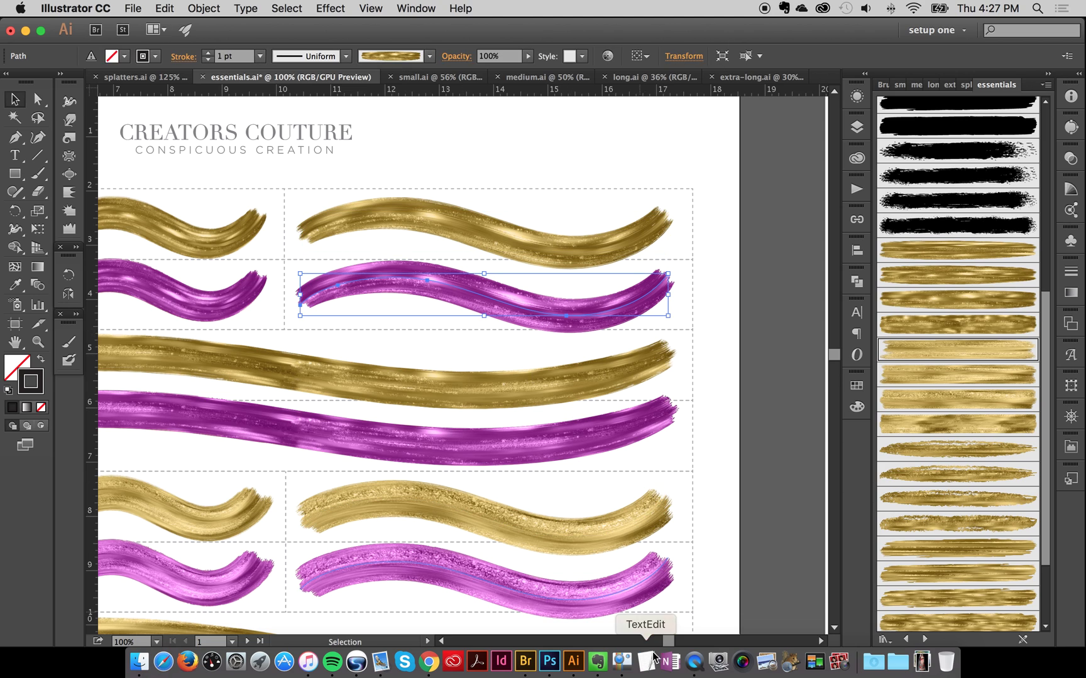
{"action": "left_click_drag", "start_coordinate": [460, 158], "coordinate": [534, 347]}
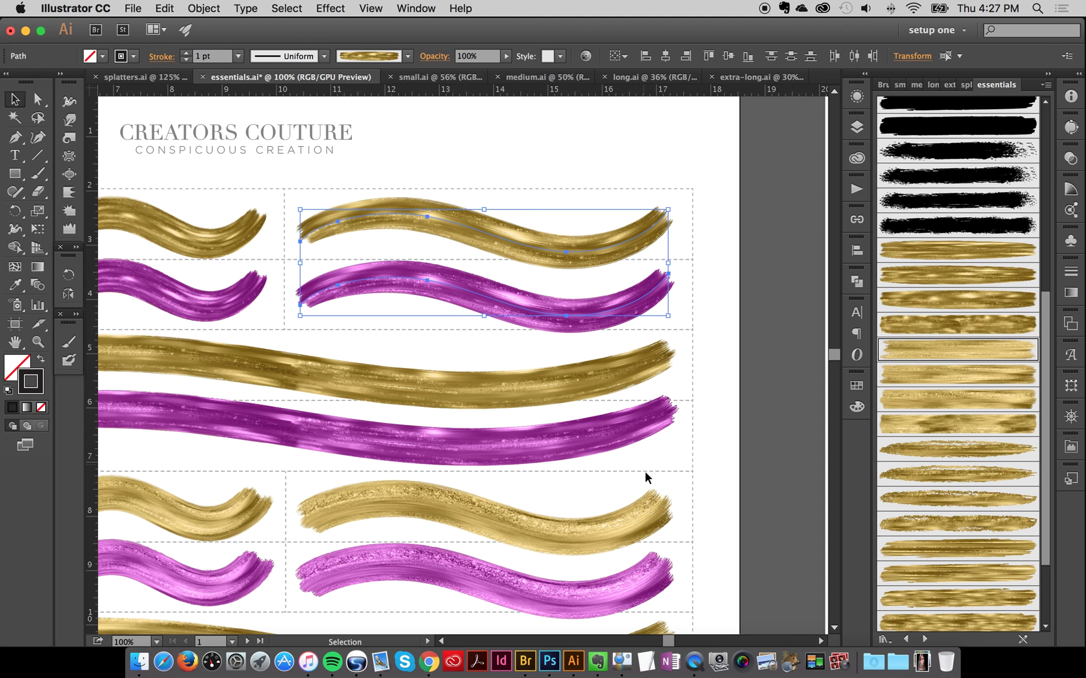
{"action": "left_click_drag", "start_coordinate": [669, 641], "coordinate": [688, 640]}
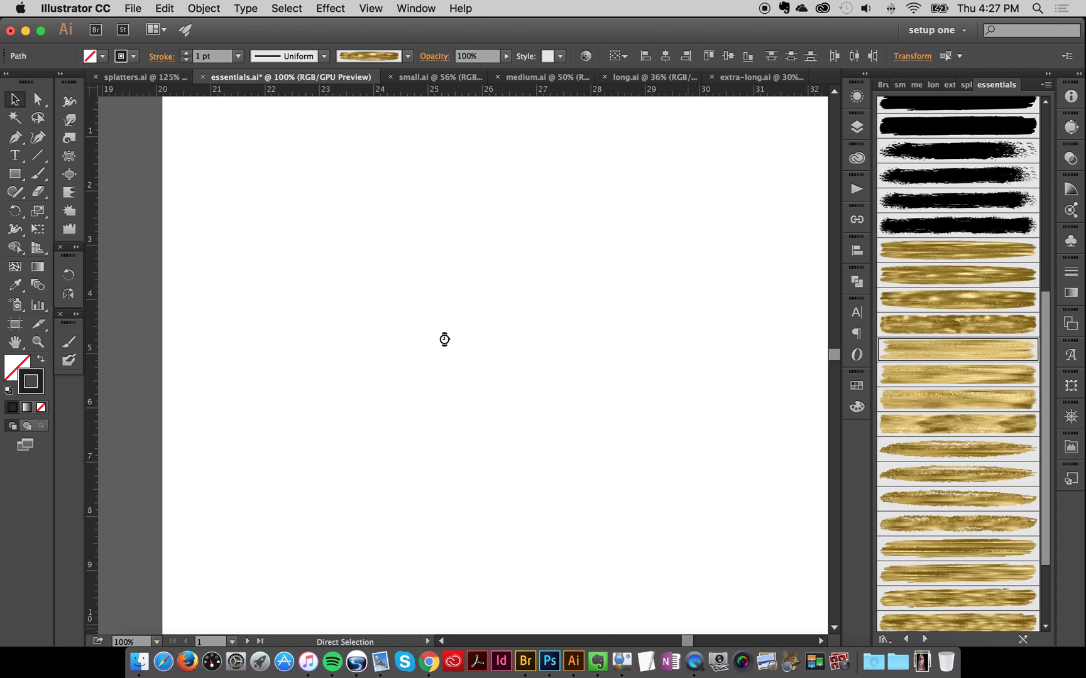
{"action": "key", "text": "super+v"}
{"action": "left_click", "coordinate": [453, 245]}
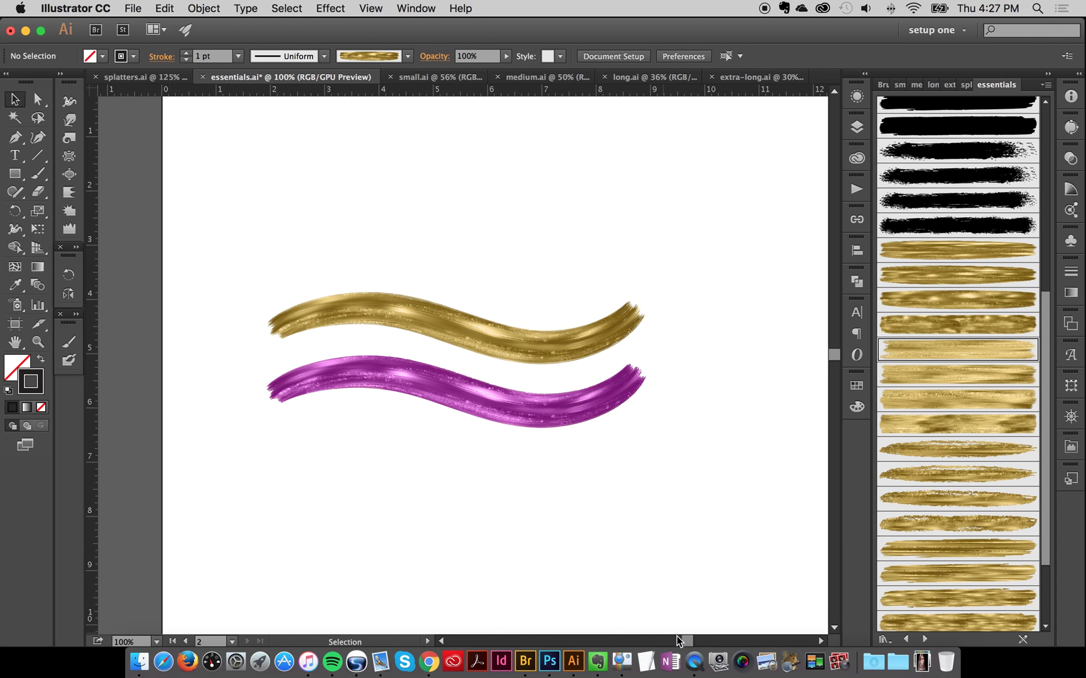
Move the pasted pair of wavy strokes toward the artboard's left edge to free up painting space.
{"action": "left_click_drag", "start_coordinate": [687, 641], "coordinate": [691, 641]}
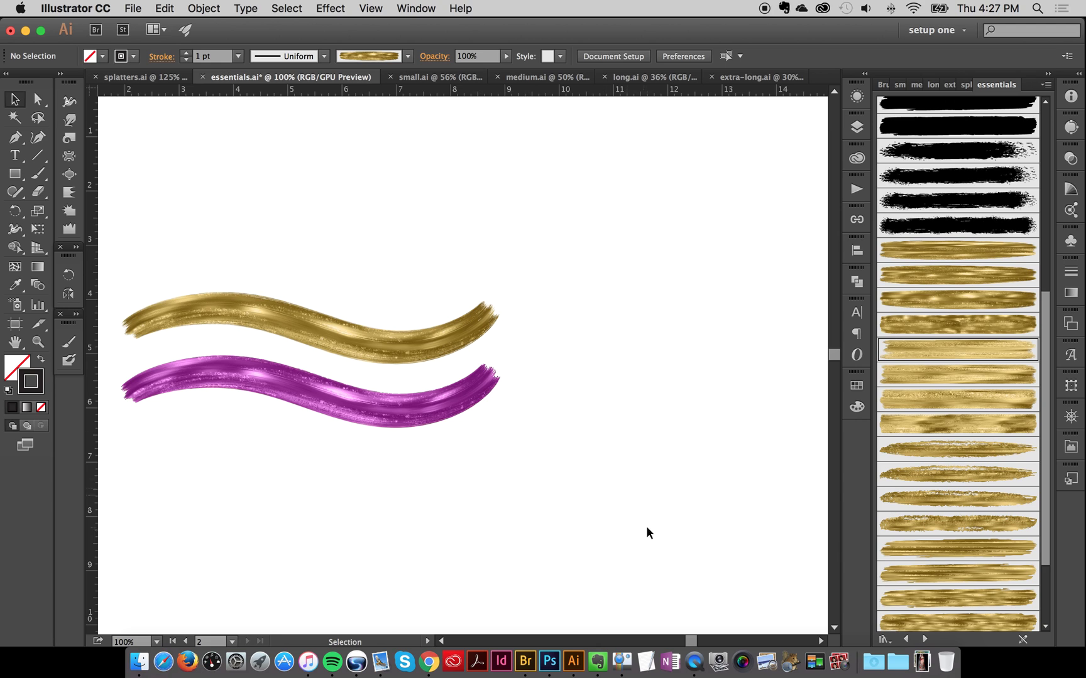
{"action": "left_click_drag", "start_coordinate": [297, 269], "coordinate": [467, 447]}
{"action": "mouse_move", "coordinate": [393, 357]}
{"action": "left_mouse_down"}
{"action": "mouse_move", "coordinate": [358, 322]}
{"action": "mouse_move", "coordinate": [308, 335]}
{"action": "left_mouse_up"}
{"action": "left_click", "coordinate": [424, 223]}
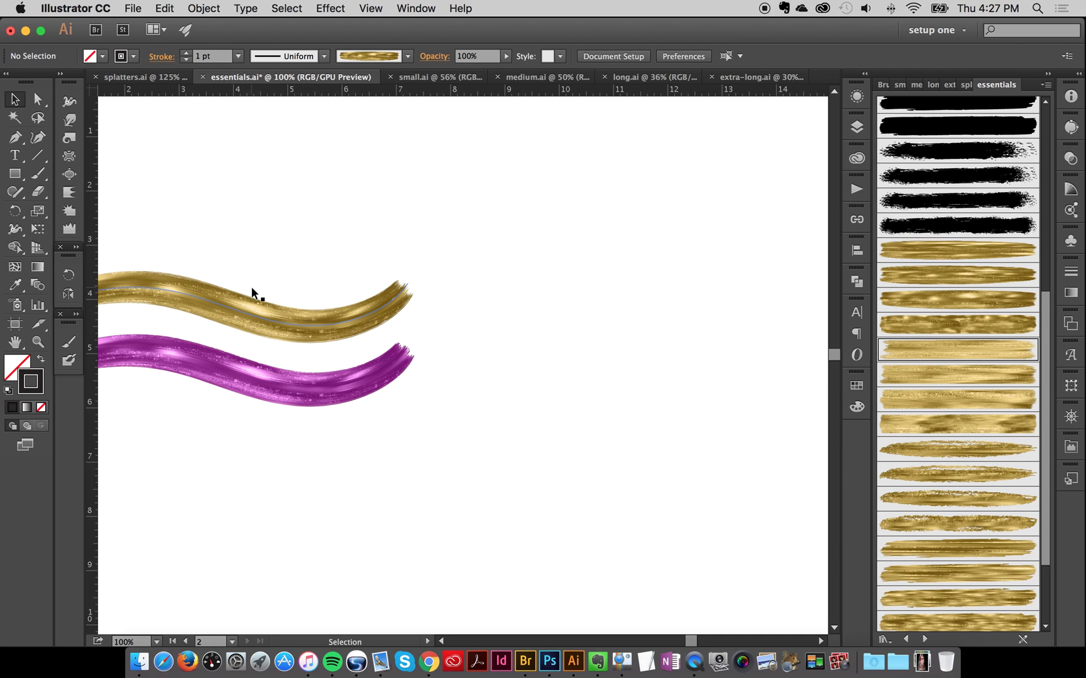
Pick up the gold wavy stroke's brush by selecting it and paint a heart beside the samples from two mirrored strokes.
{"action": "left_click", "coordinate": [265, 314]}
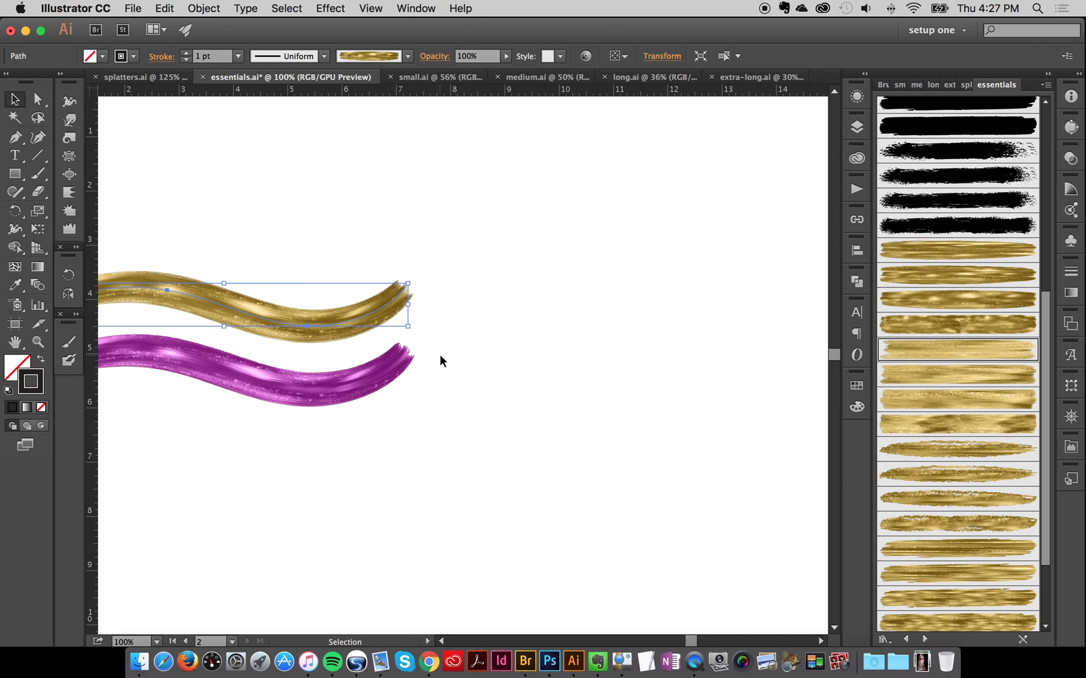
{"action": "left_click", "coordinate": [358, 245]}
{"action": "left_click", "coordinate": [269, 313]}
{"action": "left_click", "coordinate": [262, 191]}
{"action": "key", "text": "b"}
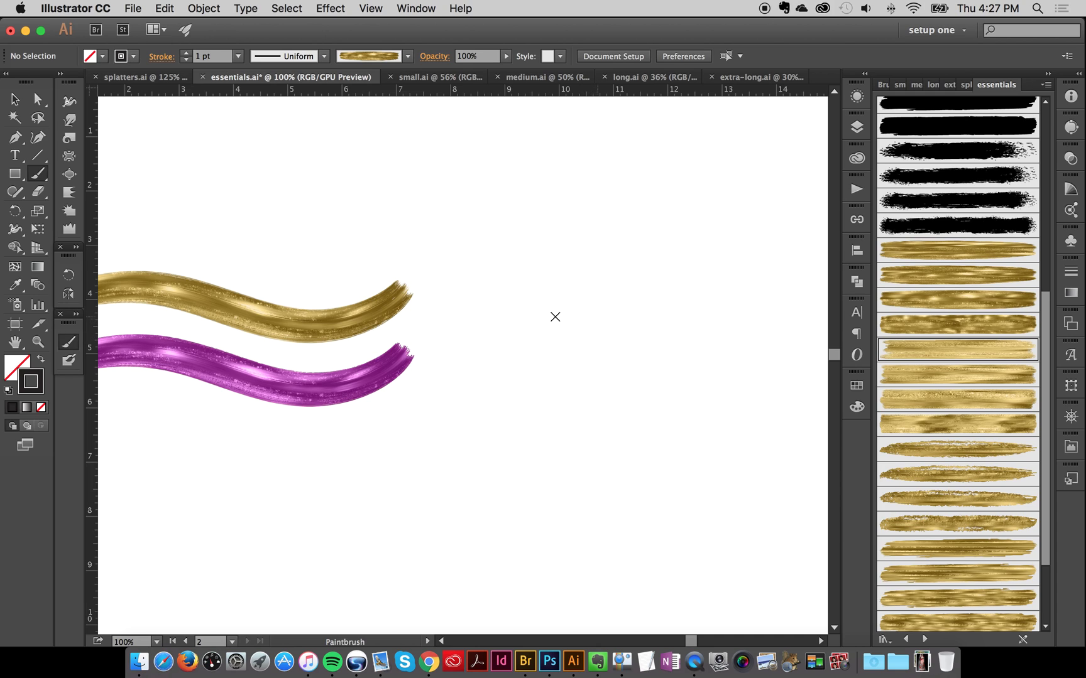
{"action": "mouse_move", "coordinate": [604, 309]}
{"action": "left_mouse_down"}
{"action": "mouse_move", "coordinate": [509, 319]}
{"action": "mouse_move", "coordinate": [637, 476]}
{"action": "left_mouse_up"}
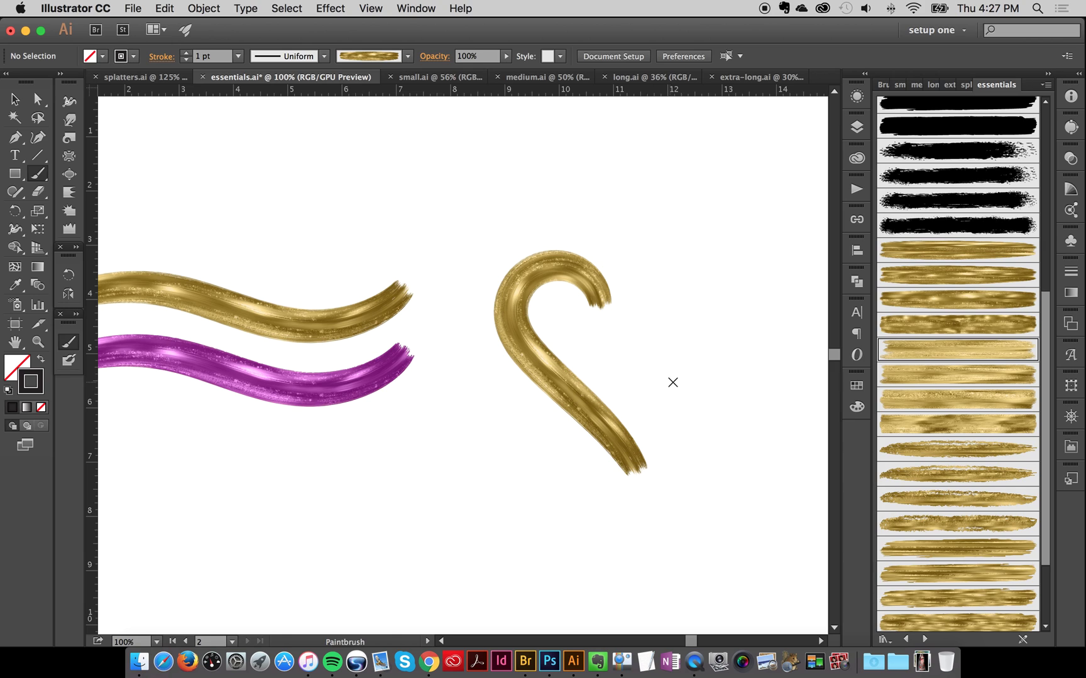
{"action": "mouse_move", "coordinate": [606, 305]}
{"action": "left_mouse_down"}
{"action": "mouse_move", "coordinate": [648, 242]}
{"action": "mouse_move", "coordinate": [704, 297]}
{"action": "mouse_move", "coordinate": [634, 470]}
{"action": "left_mouse_up"}
{"action": "left_click", "coordinate": [15, 99]}
{"action": "left_click_drag", "start_coordinate": [472, 194], "coordinate": [717, 407]}
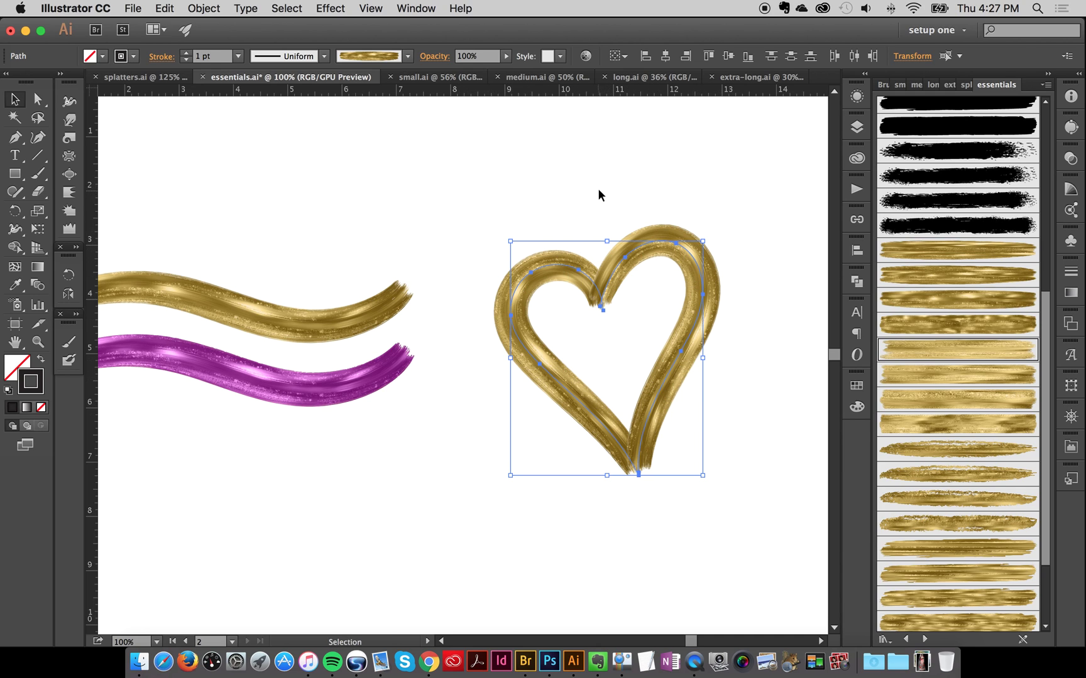
{"action": "left_click", "coordinate": [644, 173]}
{"action": "left_click_drag", "start_coordinate": [479, 175], "coordinate": [717, 391]}
{"action": "left_click", "coordinate": [747, 379]}
{"action": "left_click_drag", "start_coordinate": [478, 164], "coordinate": [727, 366]}
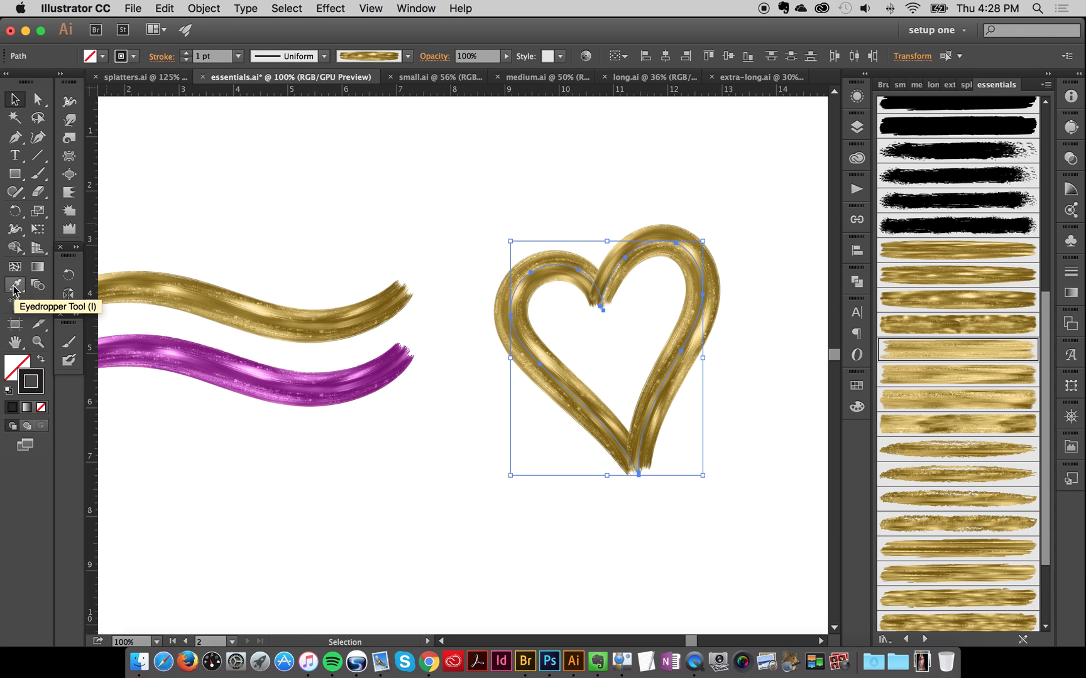
{"action": "left_click", "coordinate": [364, 175]}
{"action": "left_click_drag", "start_coordinate": [470, 180], "coordinate": [649, 416]}
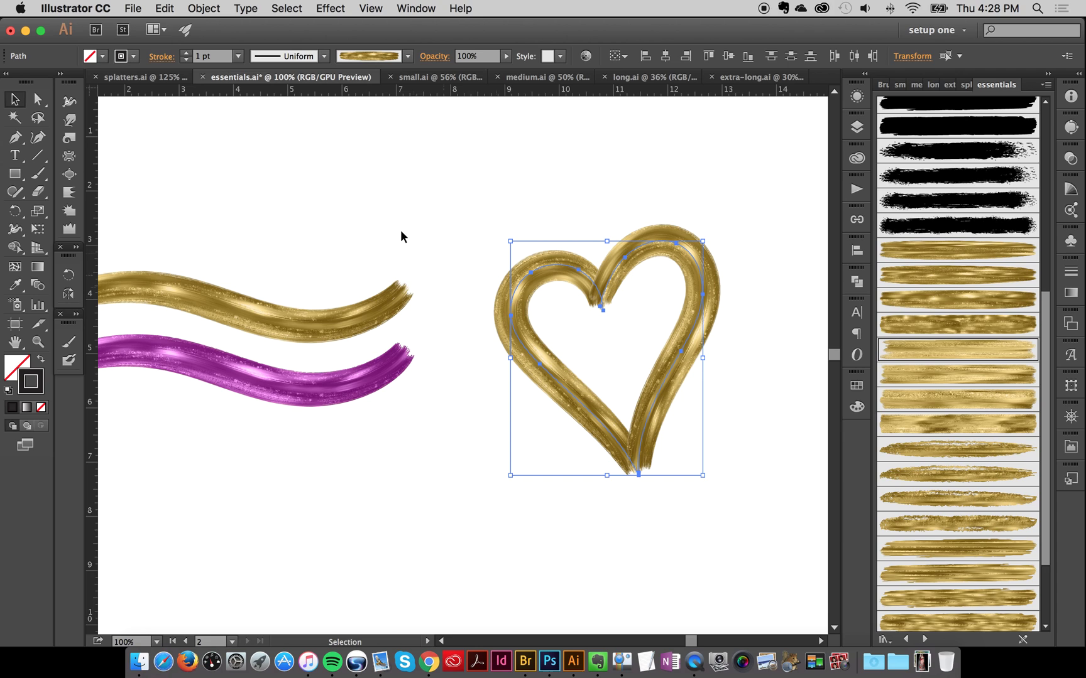
{"action": "left_click", "coordinate": [465, 164]}
{"action": "left_click_drag", "start_coordinate": [489, 181], "coordinate": [753, 451]}
{"action": "left_click", "coordinate": [561, 161]}
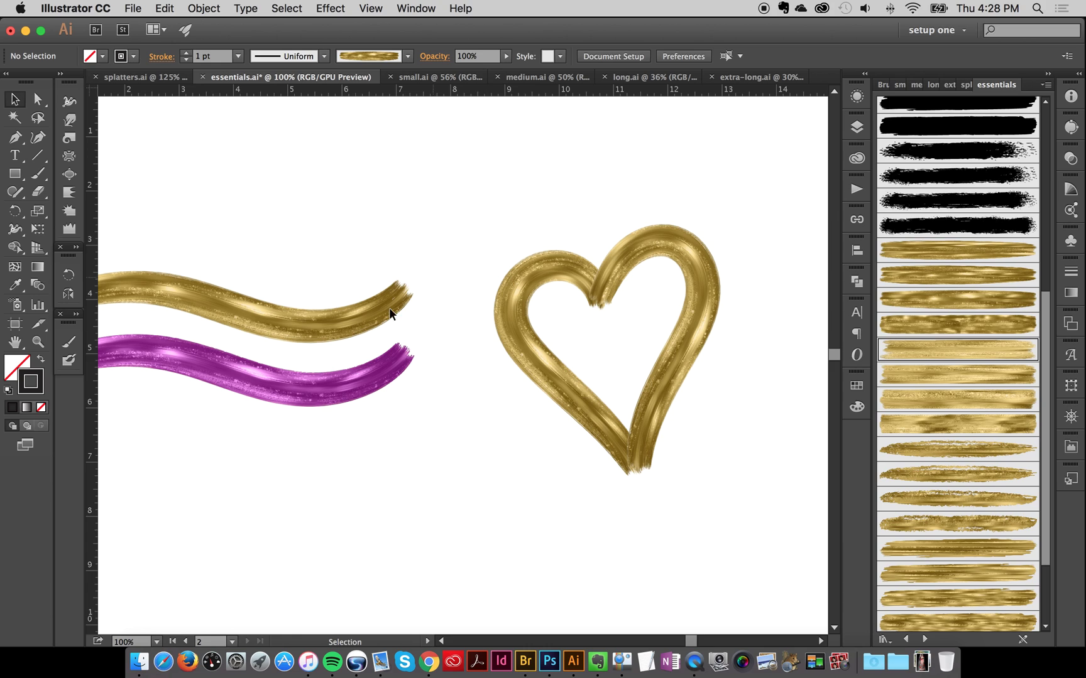
Select both halves of the gold heart and copy the purple wavy stroke's appearance onto them with the Eyedropper.
{"action": "left_click", "coordinate": [245, 375]}
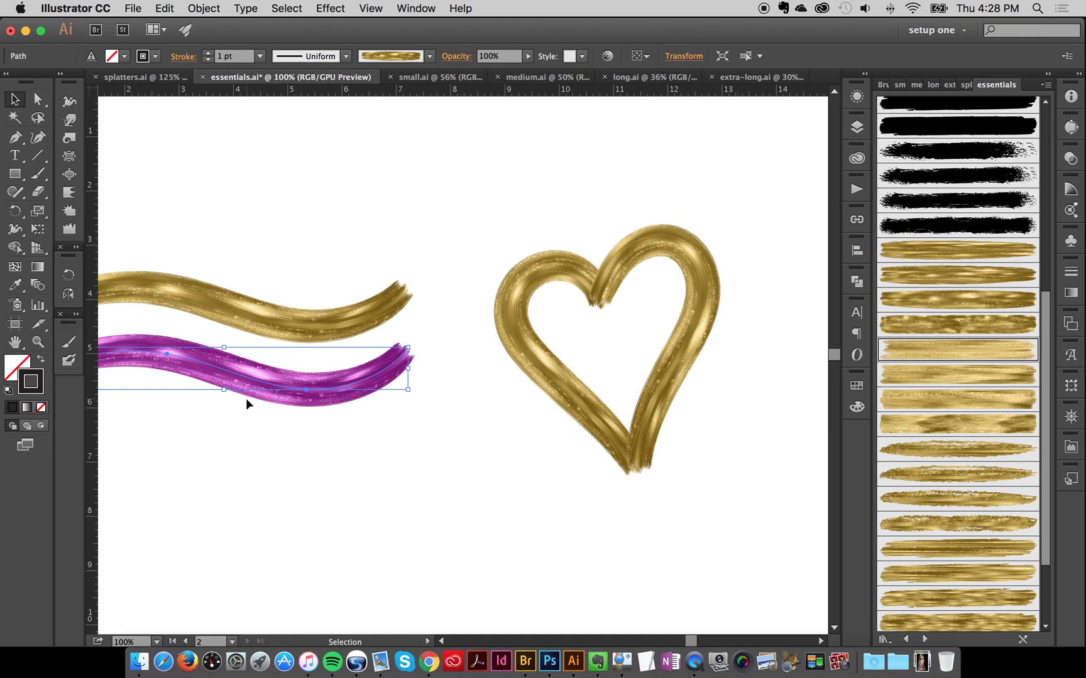
{"action": "left_click_drag", "start_coordinate": [507, 167], "coordinate": [731, 433]}
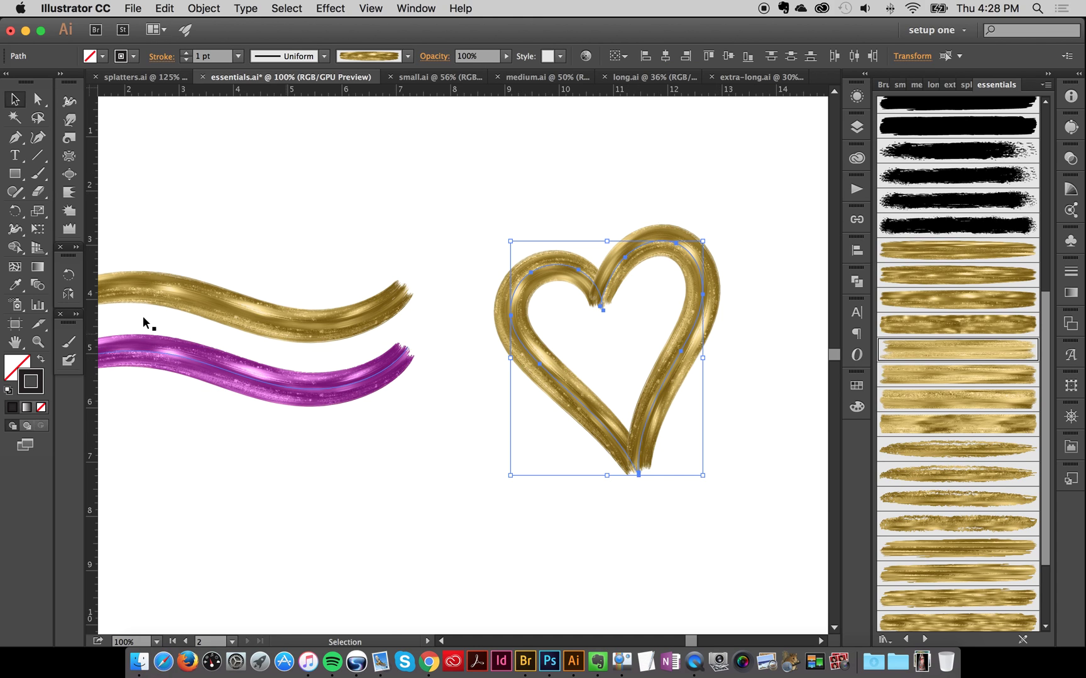
{"action": "left_click", "coordinate": [14, 286]}
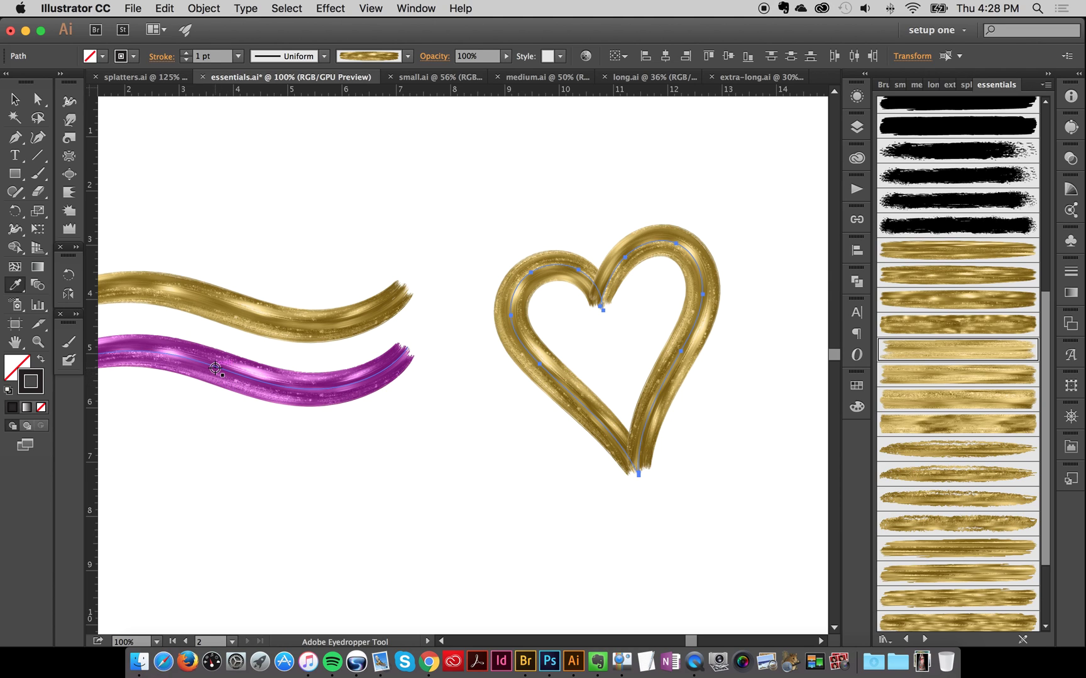
{"action": "left_click", "coordinate": [222, 373]}
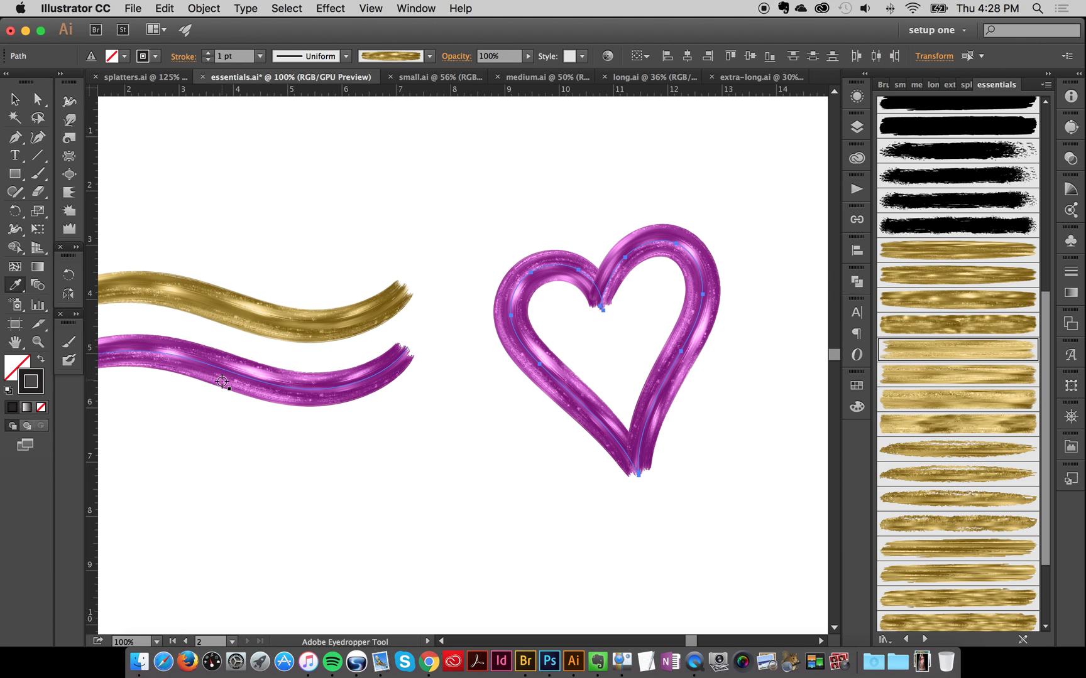
{"action": "left_click", "coordinate": [15, 100]}
{"action": "left_click", "coordinate": [521, 170]}
Reselect the purple heart and display its appearance attributes, keeping the artwork clear of the attribute list.
{"action": "left_click", "coordinate": [689, 641]}
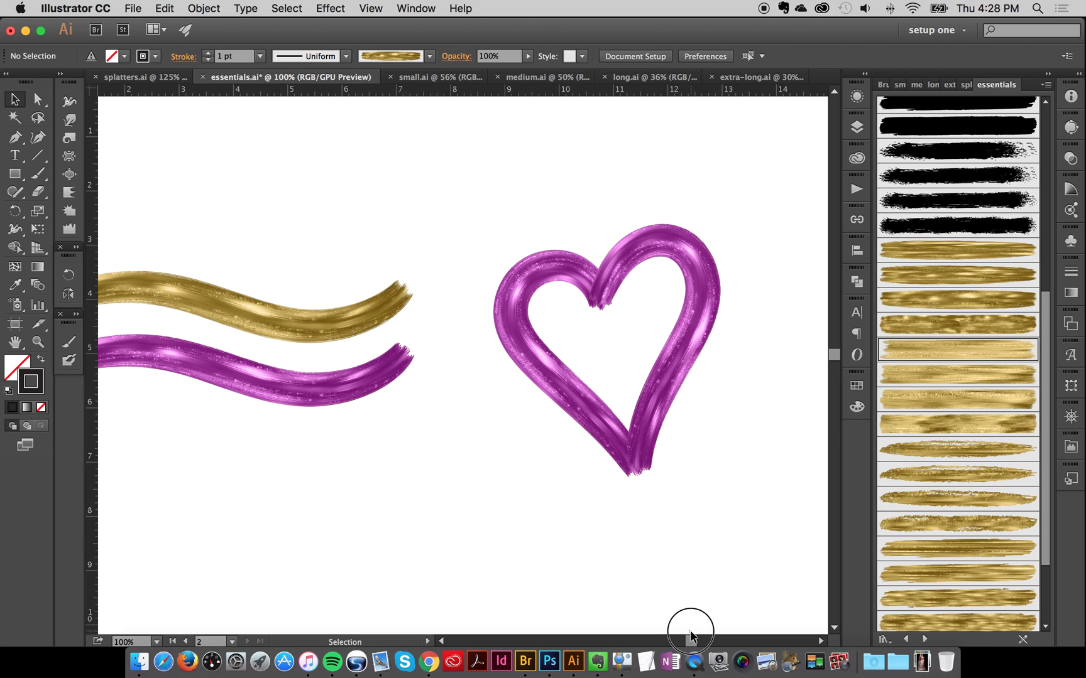
{"action": "left_click", "coordinate": [690, 642]}
{"action": "left_click_drag", "start_coordinate": [488, 142], "coordinate": [773, 521]}
{"action": "left_click", "coordinate": [666, 429]}
{"action": "left_click", "coordinate": [857, 98]}
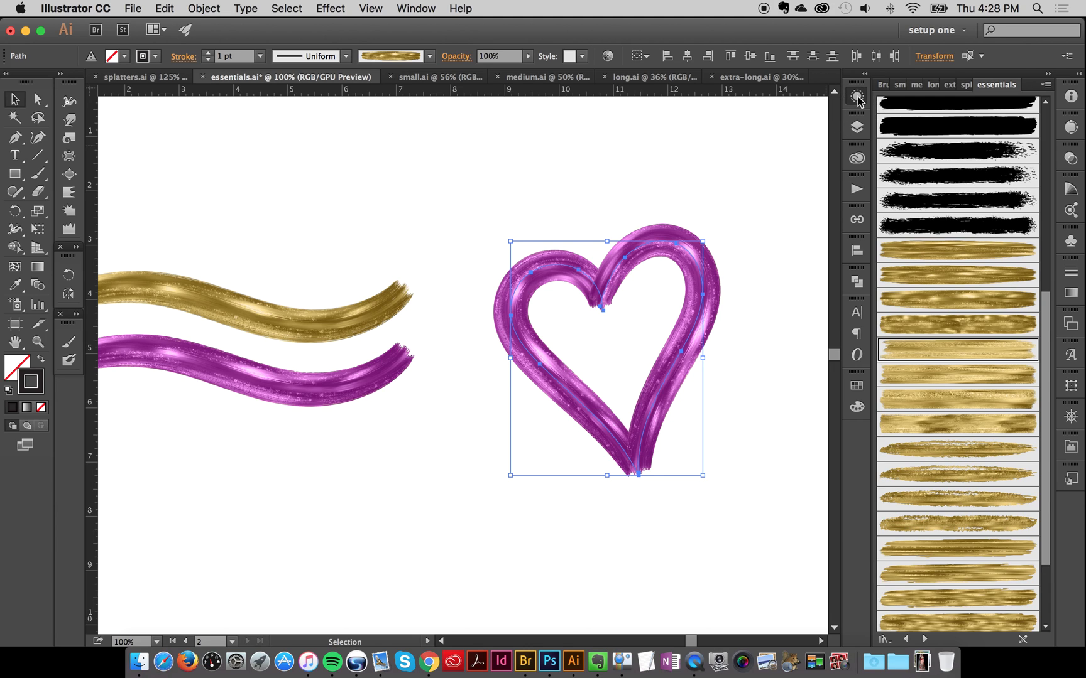
{"action": "left_click", "coordinate": [856, 100]}
{"action": "left_click", "coordinate": [403, 7]}
{"action": "left_click", "coordinate": [416, 8]}
{"action": "left_click", "coordinate": [856, 95]}
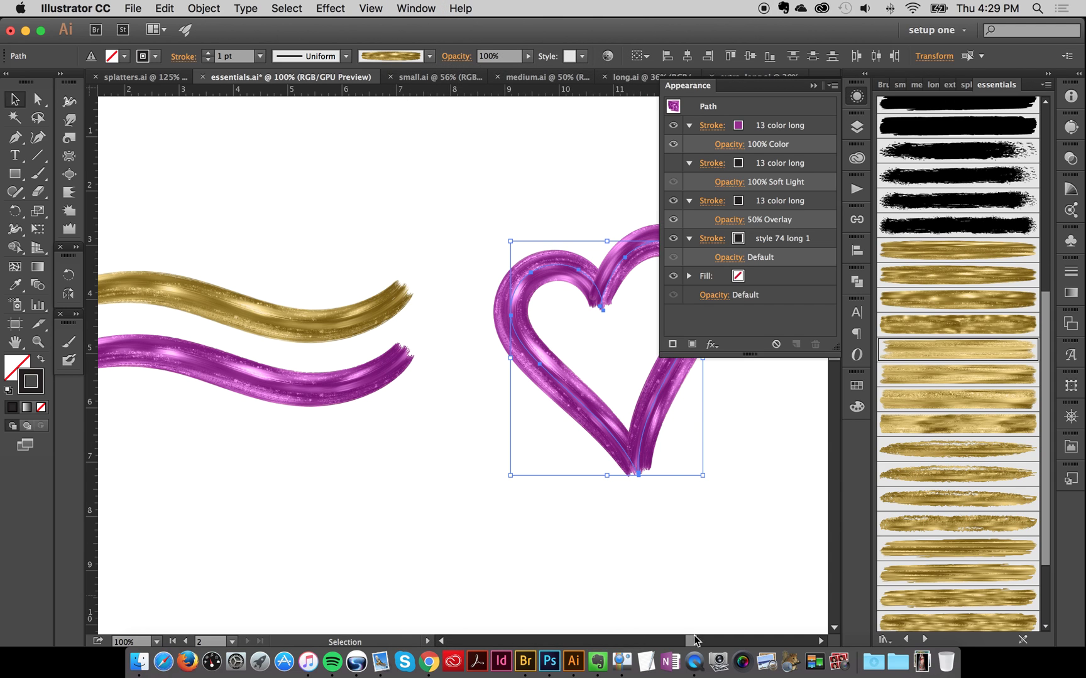
{"action": "left_click_drag", "start_coordinate": [688, 640], "coordinate": [698, 641]}
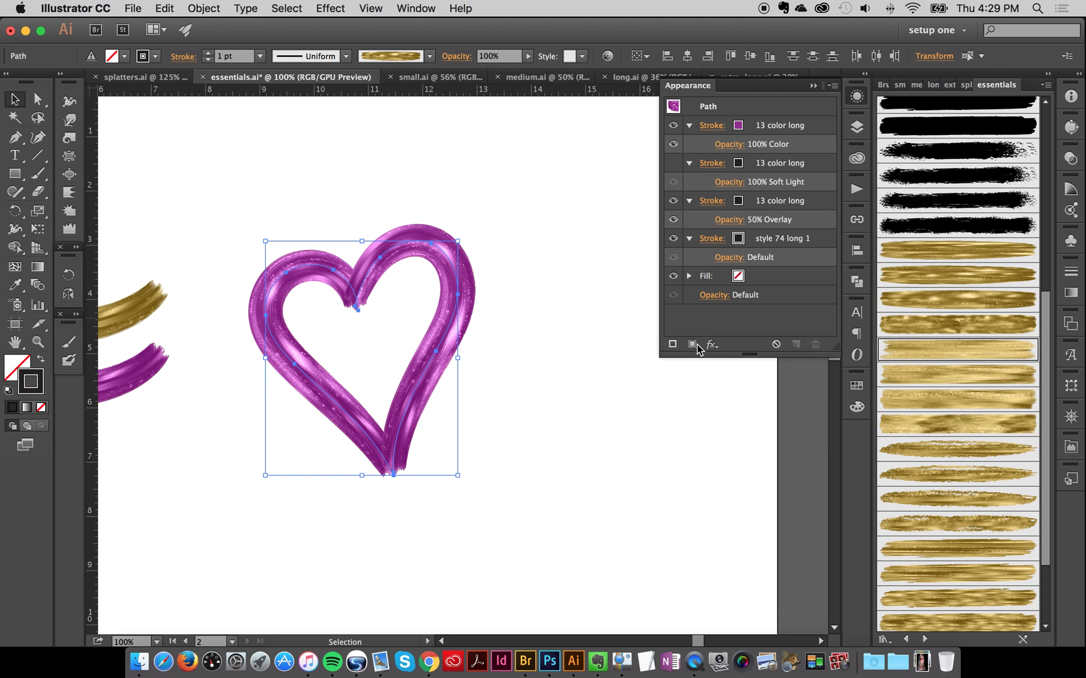
Examine the purple heart's stacked strokes one by one, from the gold style 74 long 1 base up to the Color-mode stroke.
{"action": "left_click", "coordinate": [550, 350]}
{"action": "left_click_drag", "start_coordinate": [263, 169], "coordinate": [546, 404]}
{"action": "left_click", "coordinate": [791, 241]}
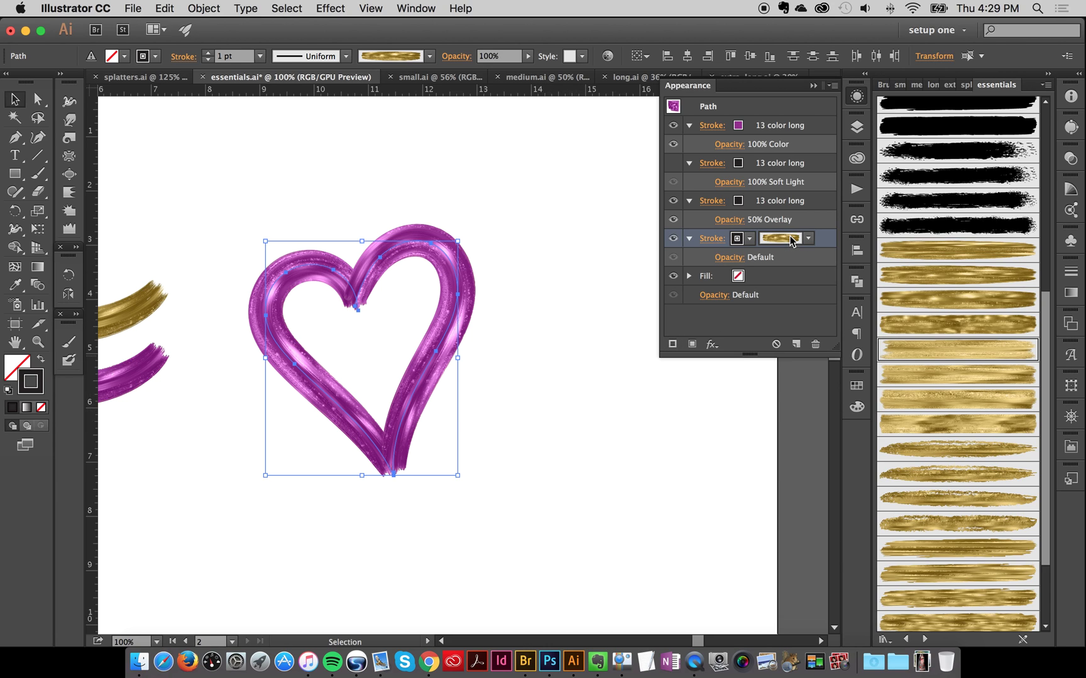
{"action": "left_click", "coordinate": [784, 202]}
{"action": "left_click", "coordinate": [784, 163]}
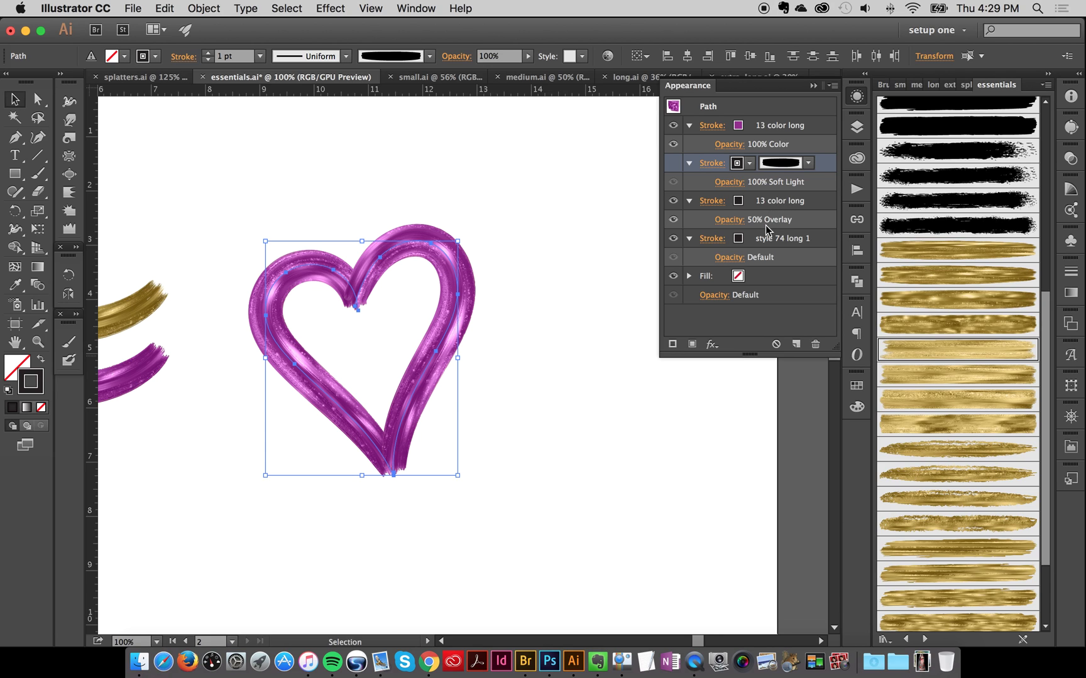
{"action": "left_click", "coordinate": [785, 124]}
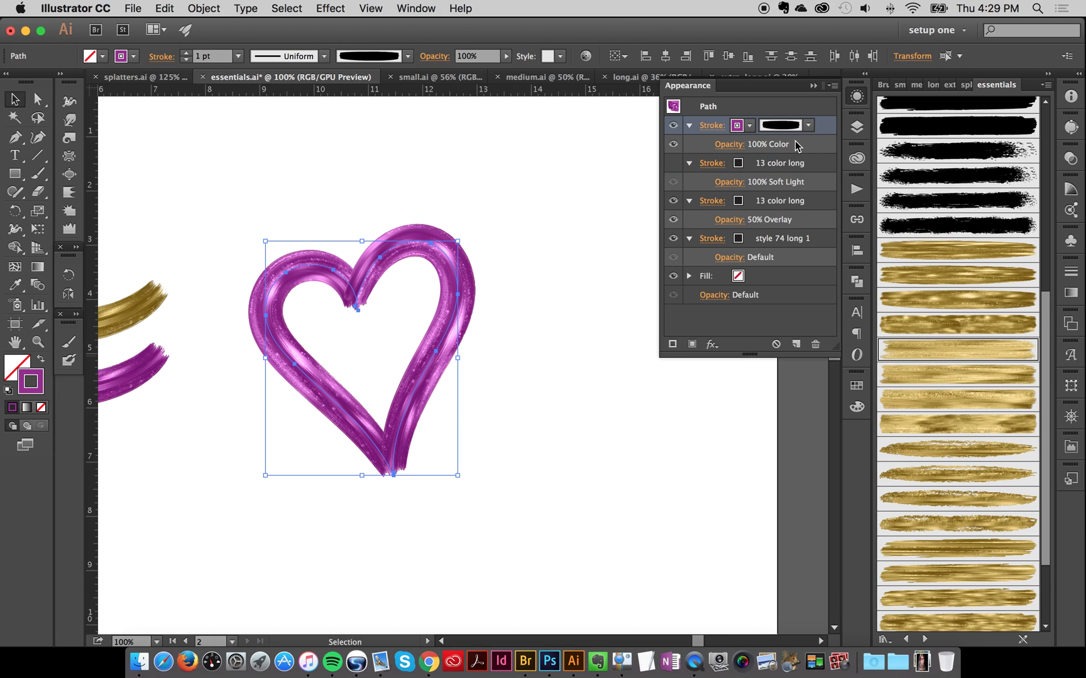
{"action": "left_click", "coordinate": [522, 165]}
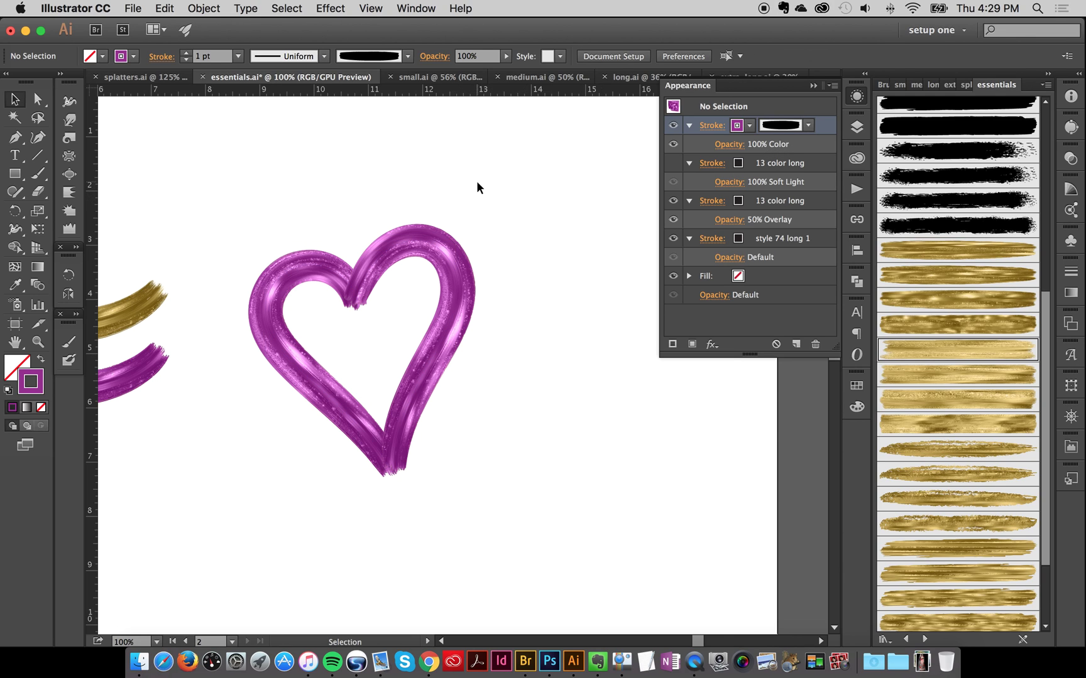
Recolor the heart's topmost Color-mode stroke, trying green and blue swatches and settling on a medium green from the color spectrum.
{"action": "left_click_drag", "start_coordinate": [260, 162], "coordinate": [402, 277]}
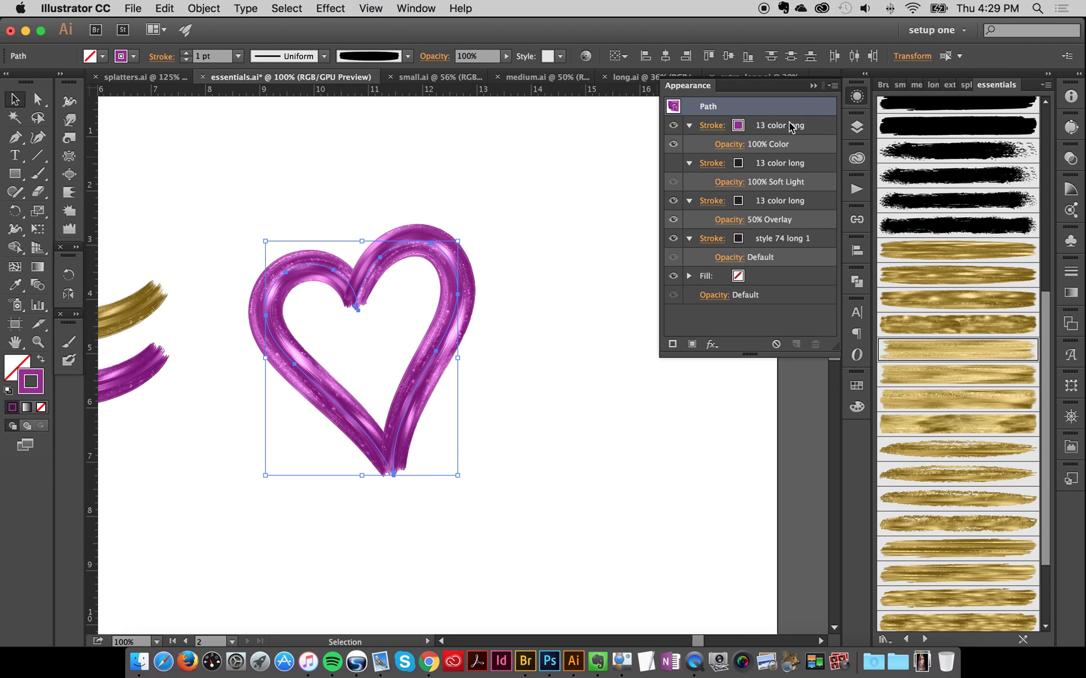
{"action": "left_click", "coordinate": [689, 125]}
{"action": "left_click", "coordinate": [689, 125]}
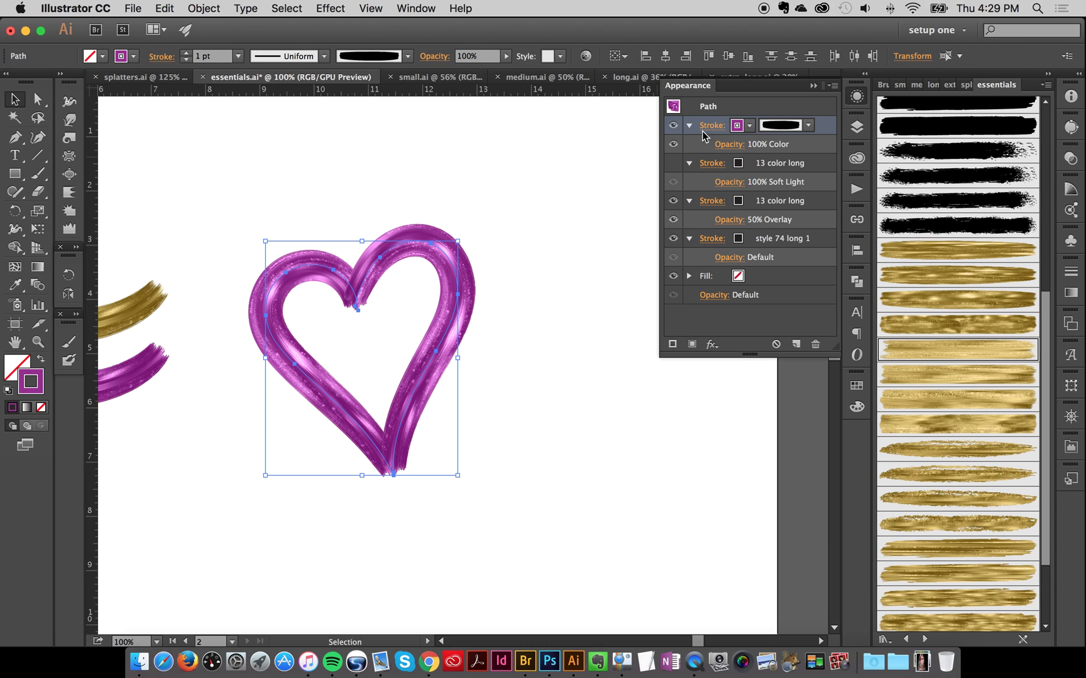
{"action": "left_click", "coordinate": [736, 127]}
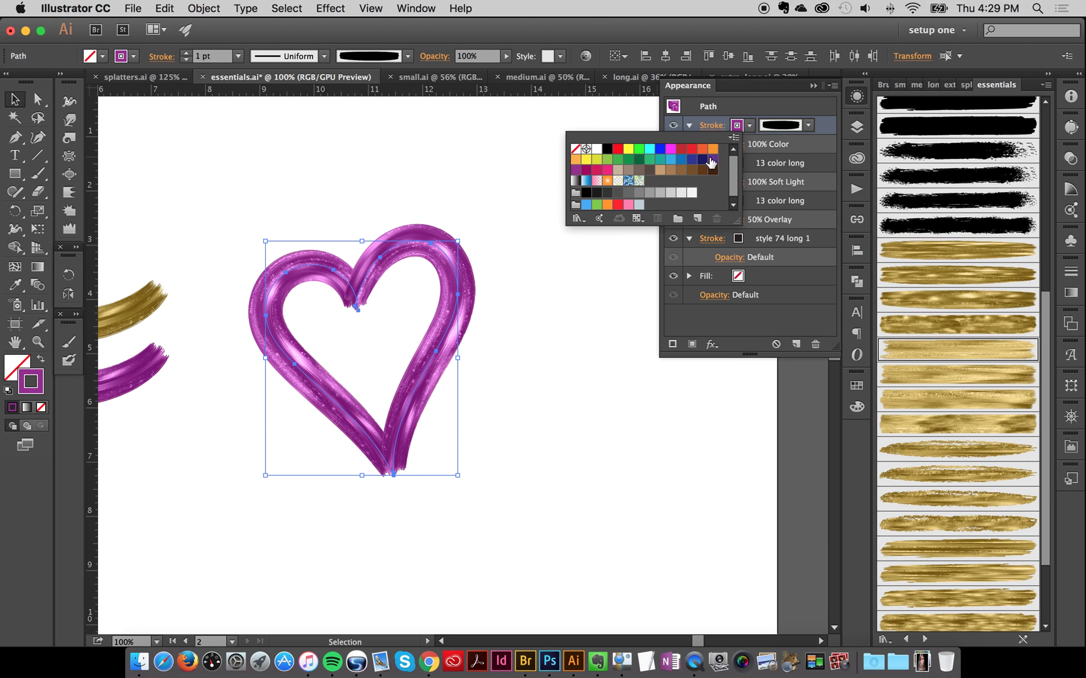
{"action": "left_click", "coordinate": [636, 165]}
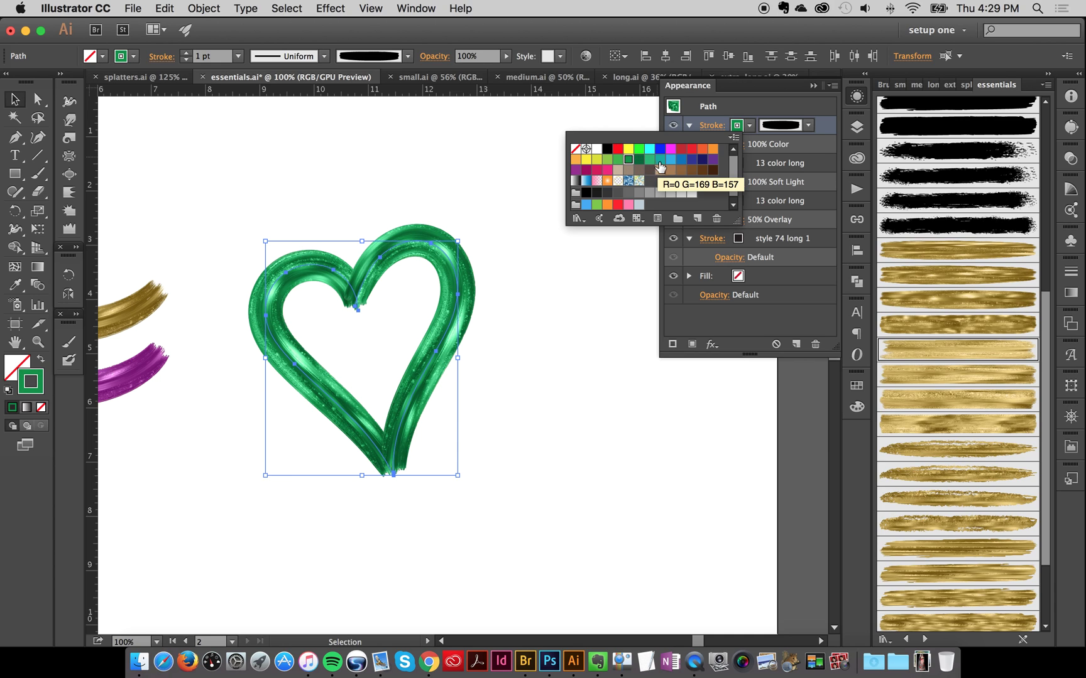
{"action": "left_click", "coordinate": [663, 152]}
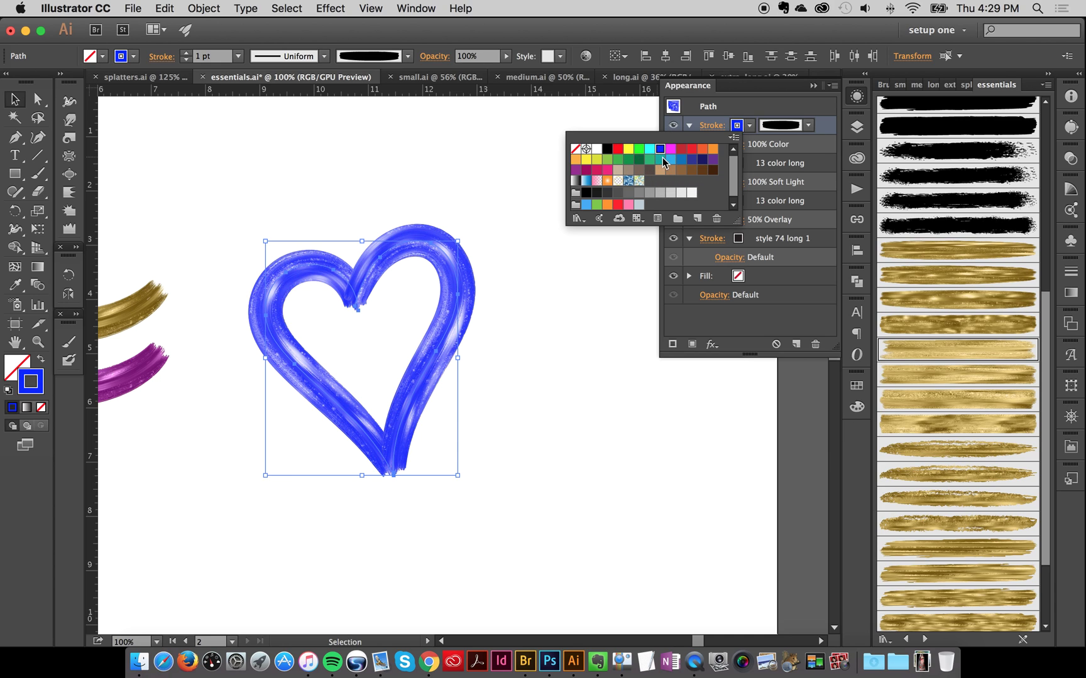
{"action": "left_click", "coordinate": [681, 161]}
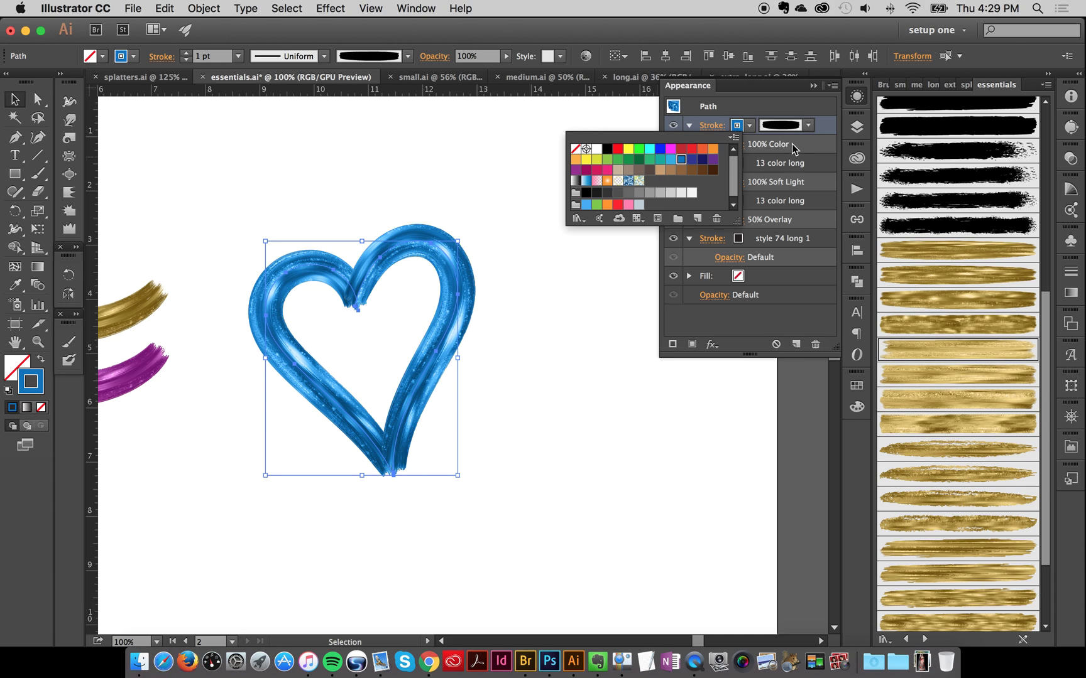
{"action": "left_click", "coordinate": [856, 407]}
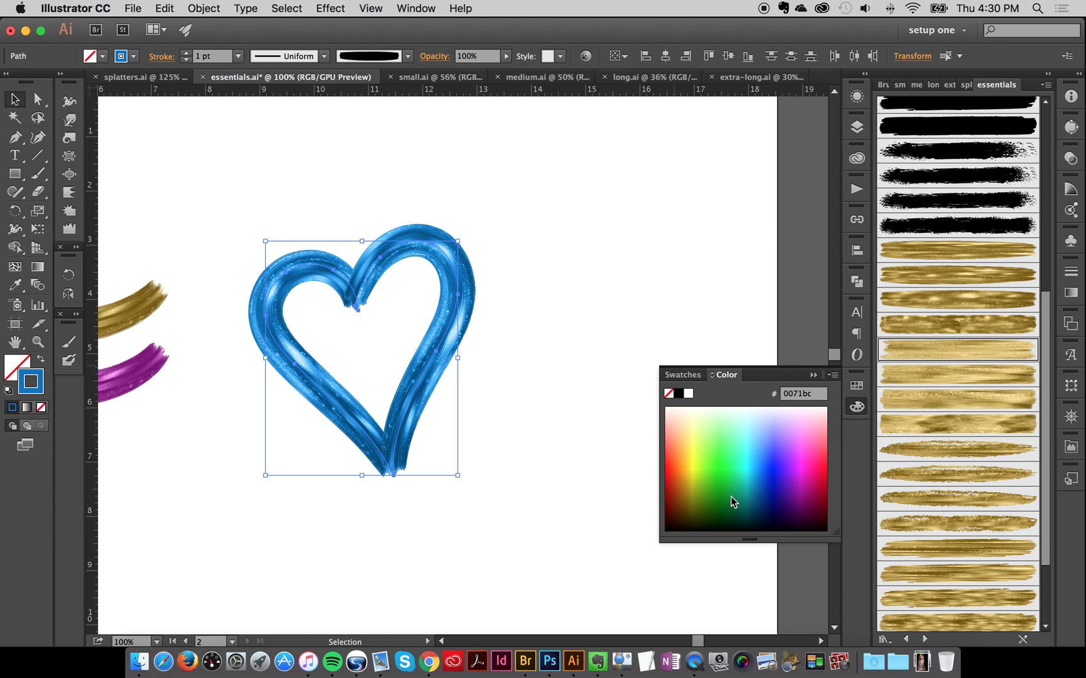
{"action": "left_click", "coordinate": [759, 500]}
{"action": "mouse_move", "coordinate": [747, 485]}
{"action": "left_mouse_down"}
{"action": "mouse_move", "coordinate": [720, 509]}
{"action": "mouse_move", "coordinate": [744, 495]}
{"action": "mouse_move", "coordinate": [780, 502]}
{"action": "left_mouse_up"}
{"action": "left_click", "coordinate": [856, 397]}
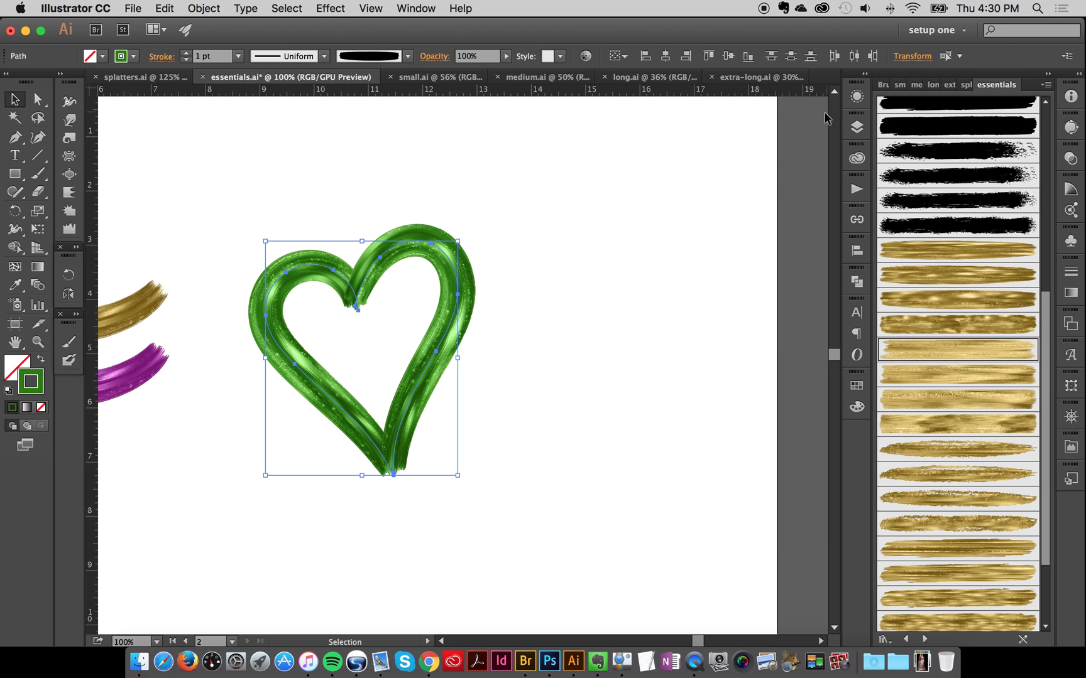
Reopen the green heart's appearance attributes and review its gold base, Overlay, Soft Light and Color strokes.
{"action": "left_click", "coordinate": [859, 129]}
{"action": "left_click", "coordinate": [855, 100]}
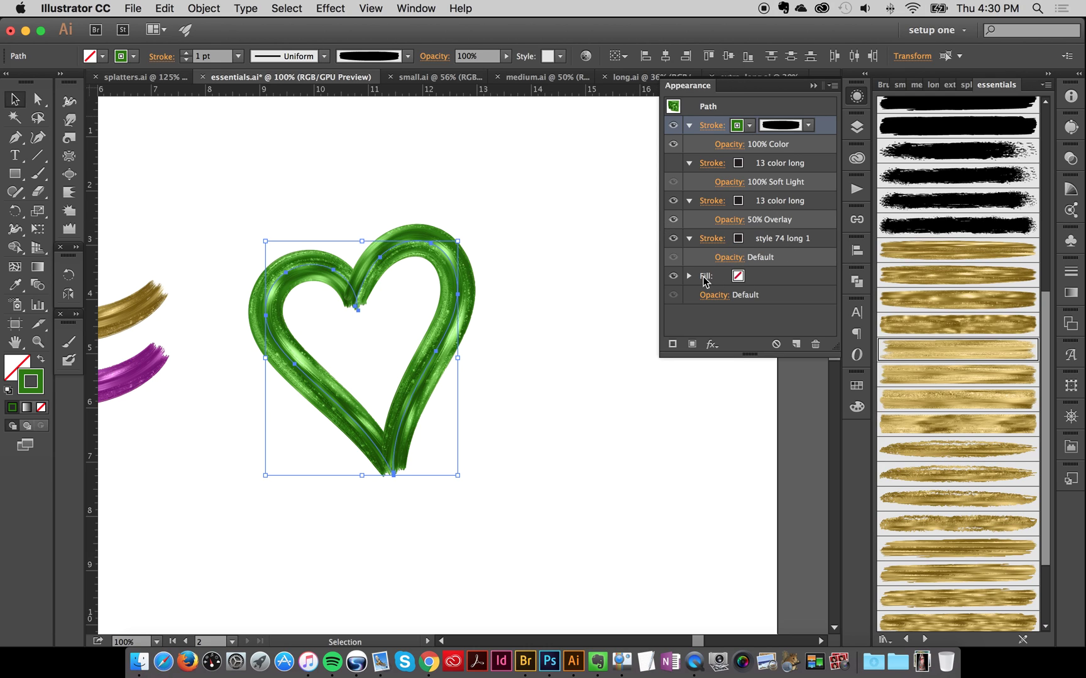
{"action": "left_click", "coordinate": [774, 238]}
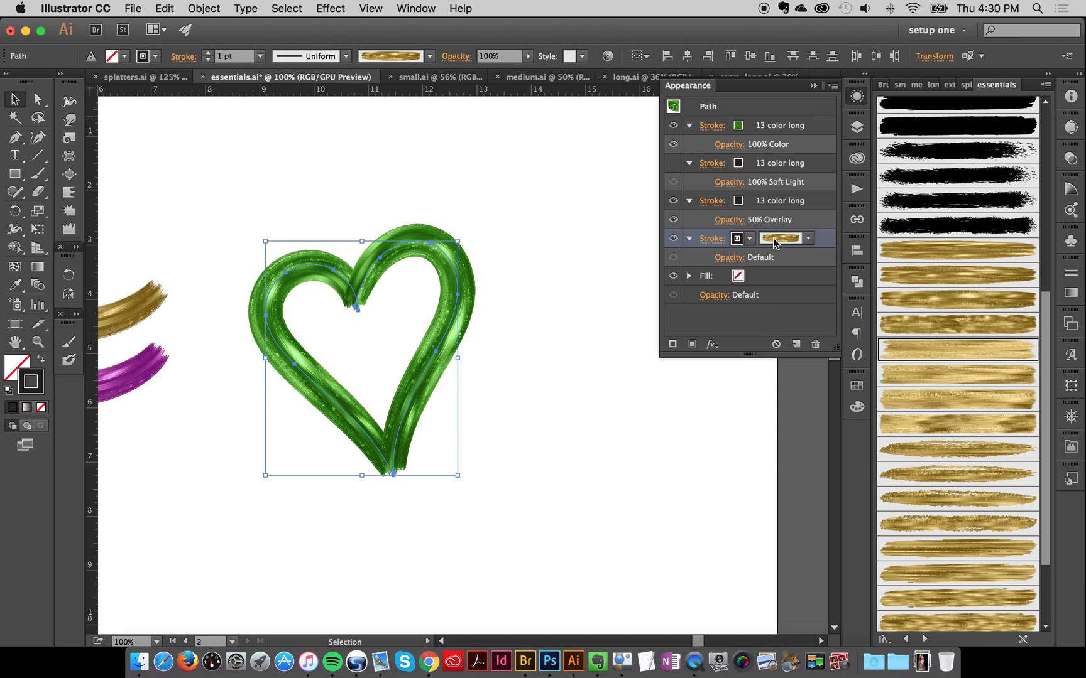
{"action": "left_click", "coordinate": [779, 205]}
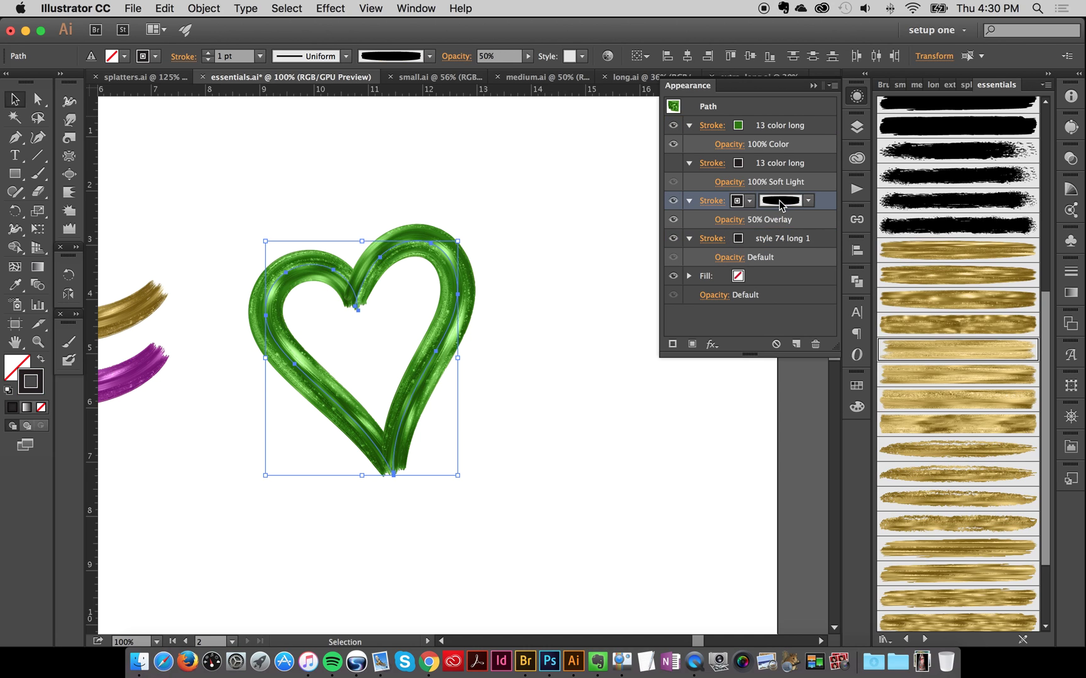
{"action": "left_click", "coordinate": [781, 162]}
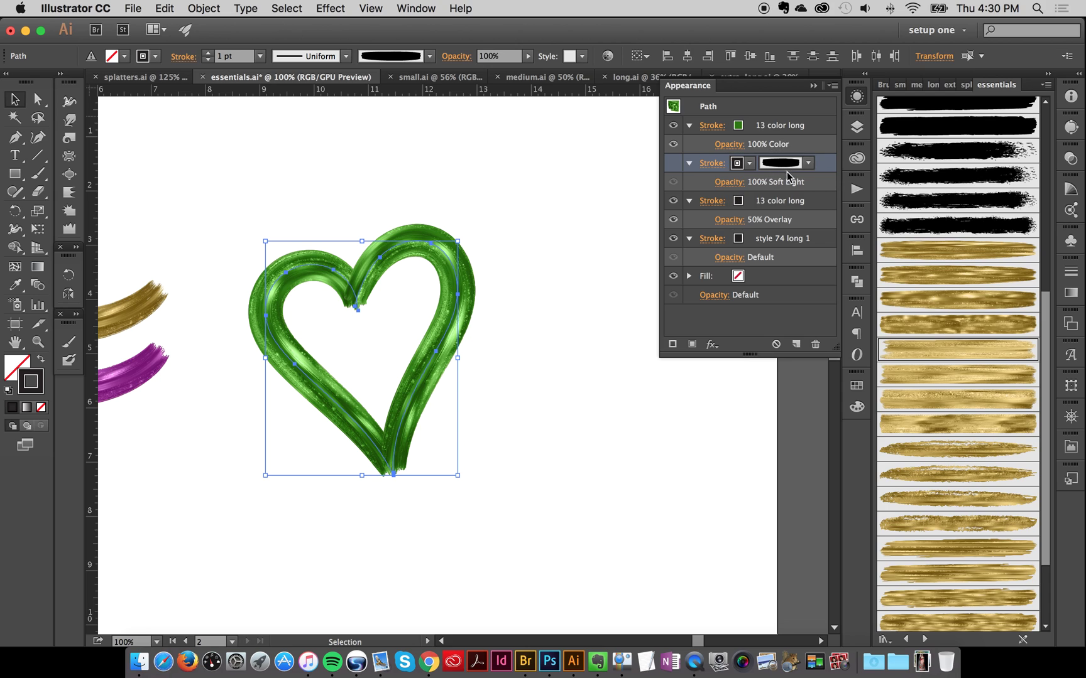
{"action": "left_click", "coordinate": [785, 125]}
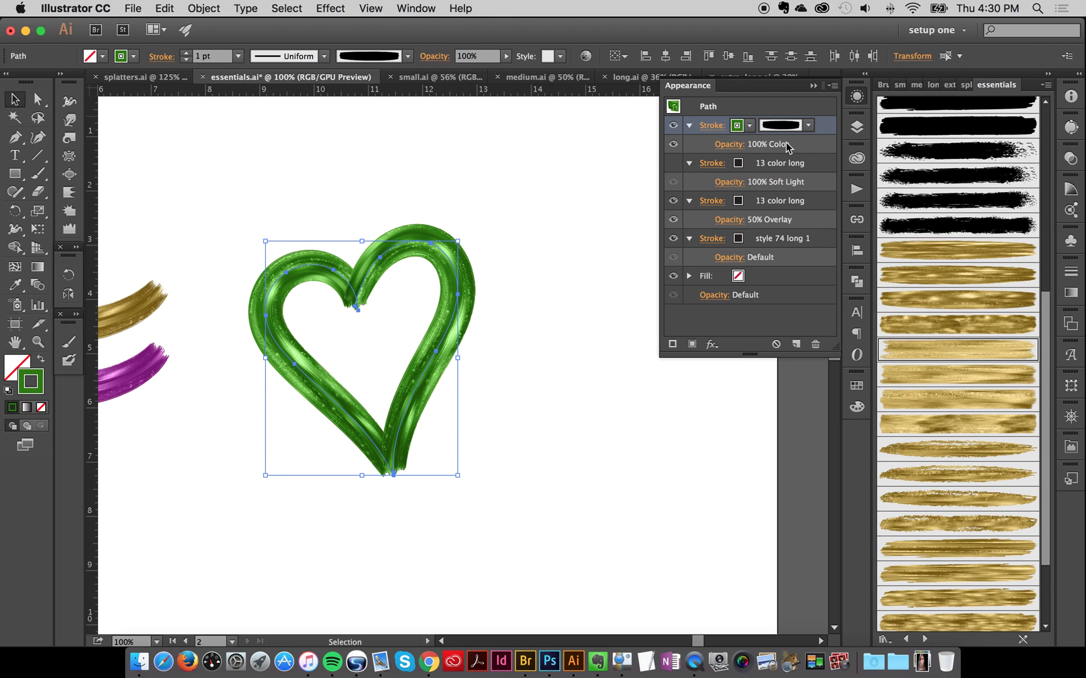
Set the opacity of the heart's Overlay stroke to 49%, after trying a lower value.
{"action": "left_click", "coordinate": [779, 205]}
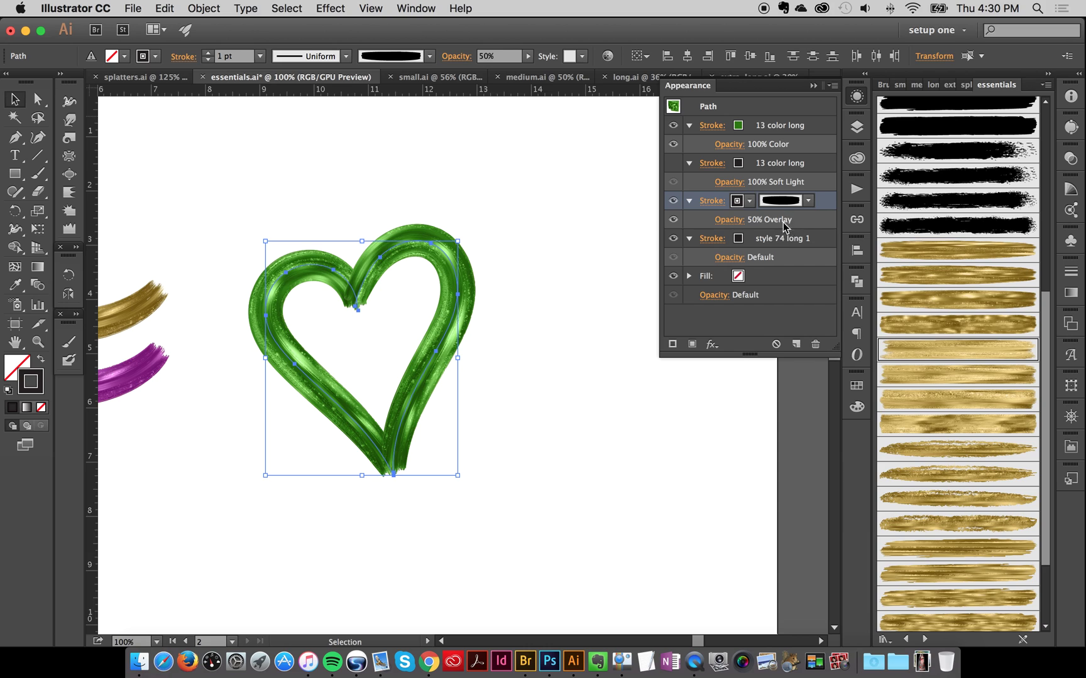
{"action": "left_click", "coordinate": [729, 220]}
{"action": "left_click", "coordinate": [734, 249]}
{"action": "left_click_drag", "start_coordinate": [734, 251], "coordinate": [700, 263]}
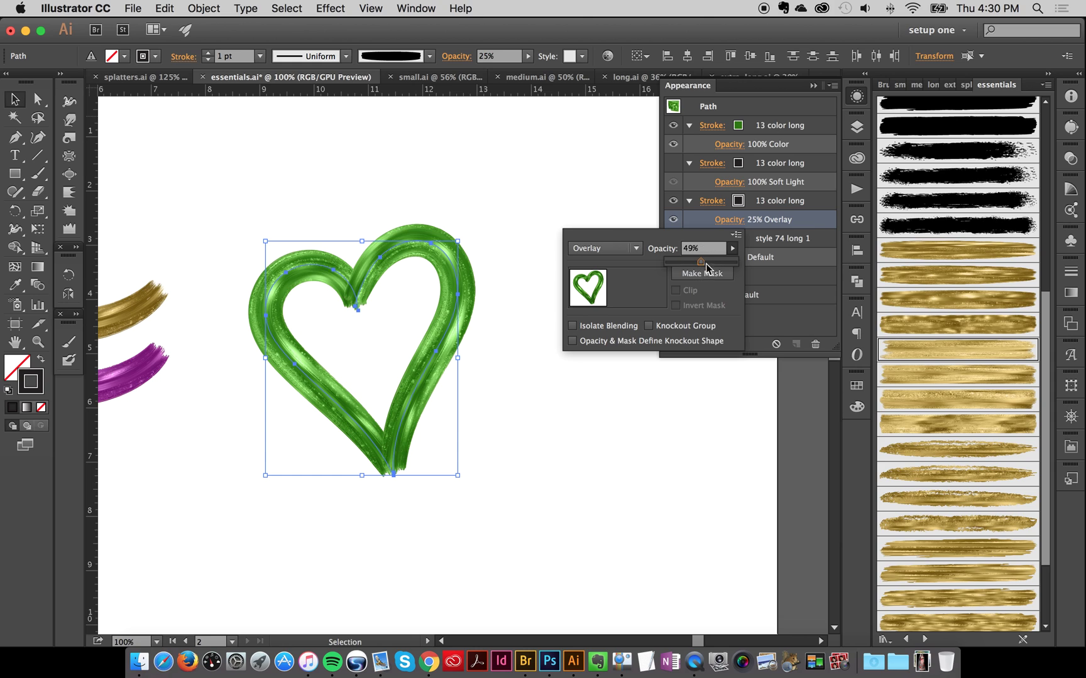
{"action": "left_click", "coordinate": [784, 220]}
{"action": "left_click", "coordinate": [812, 206]}
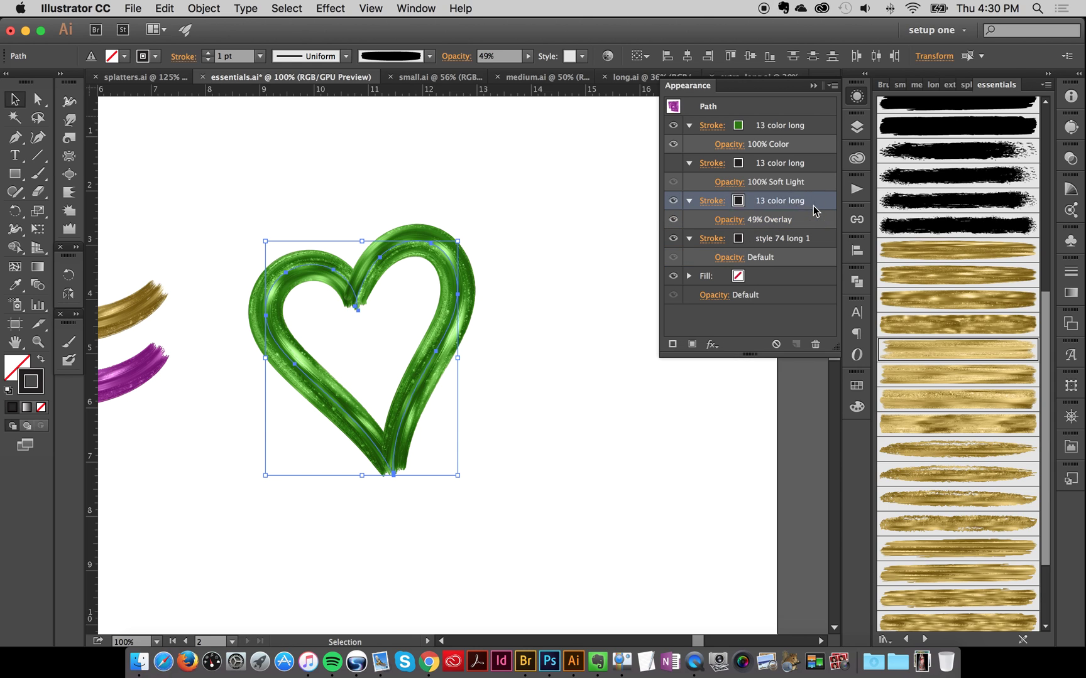
{"action": "left_click", "coordinate": [805, 222]}
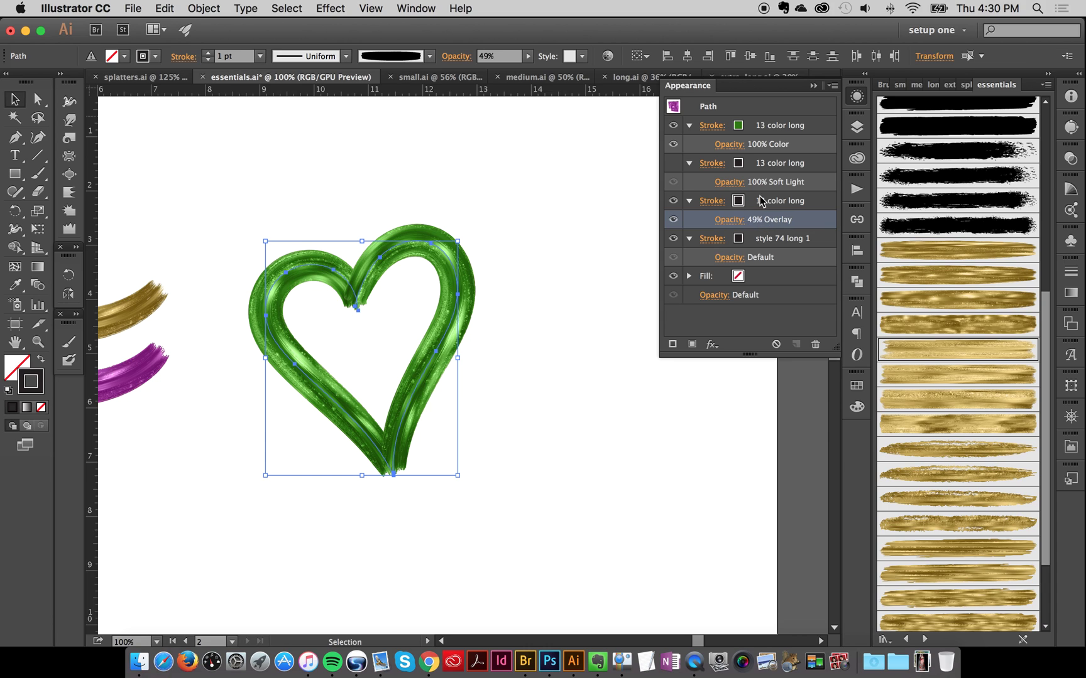
Turn on the heart's hidden Soft Light stroke and set its opacity to 46%.
{"action": "left_click", "coordinate": [777, 165]}
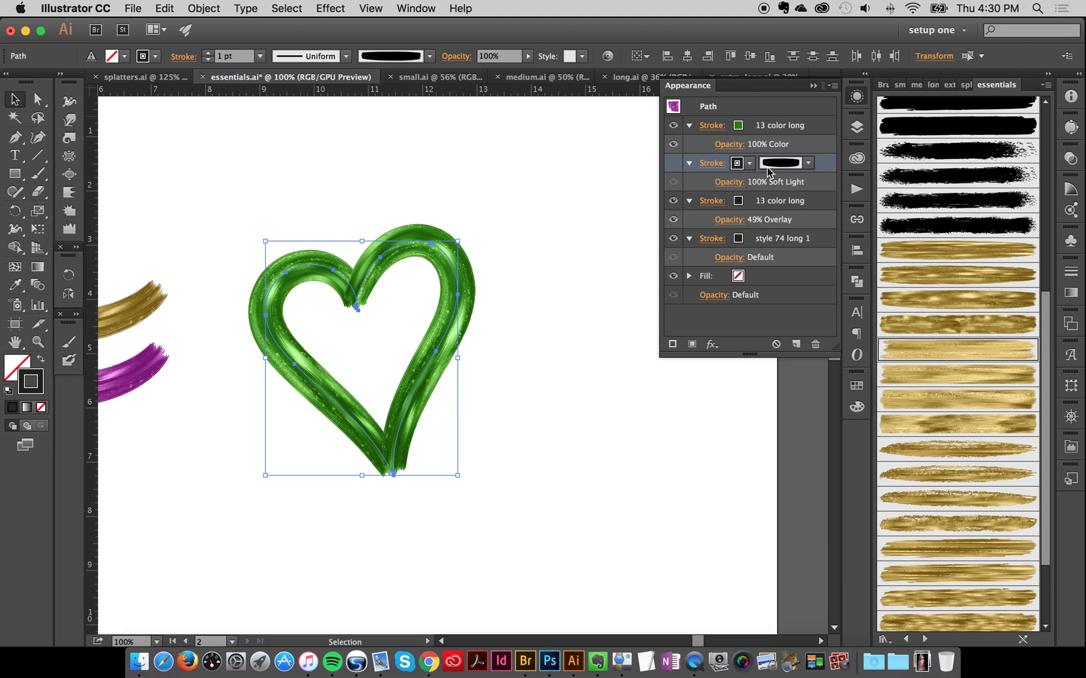
{"action": "left_click", "coordinate": [673, 163]}
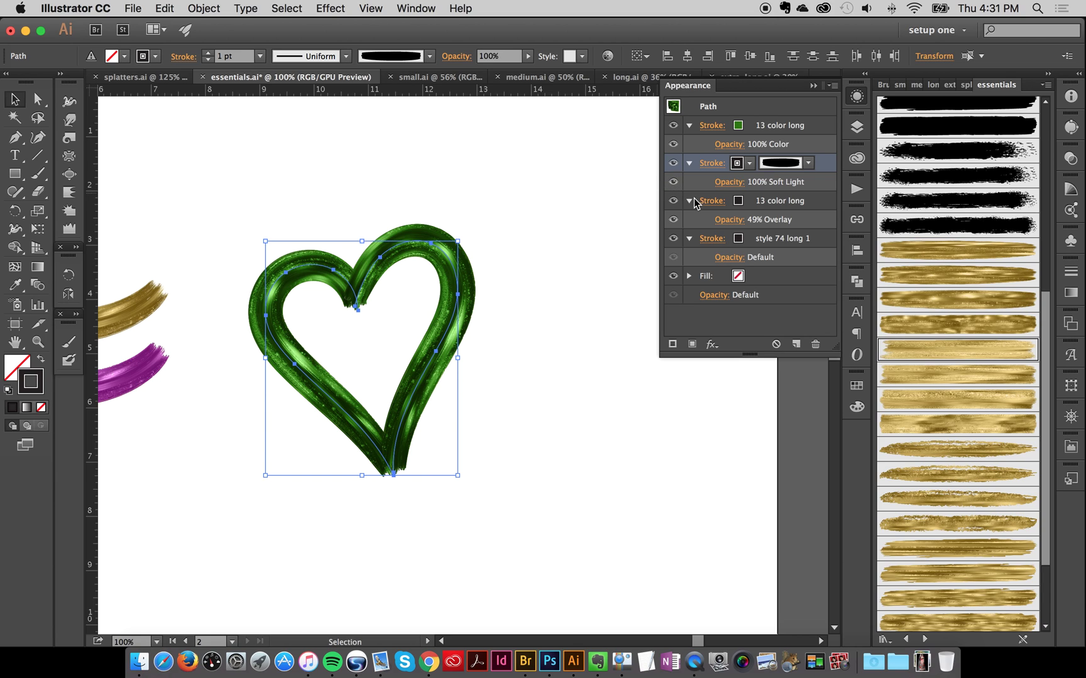
{"action": "left_click", "coordinate": [765, 188]}
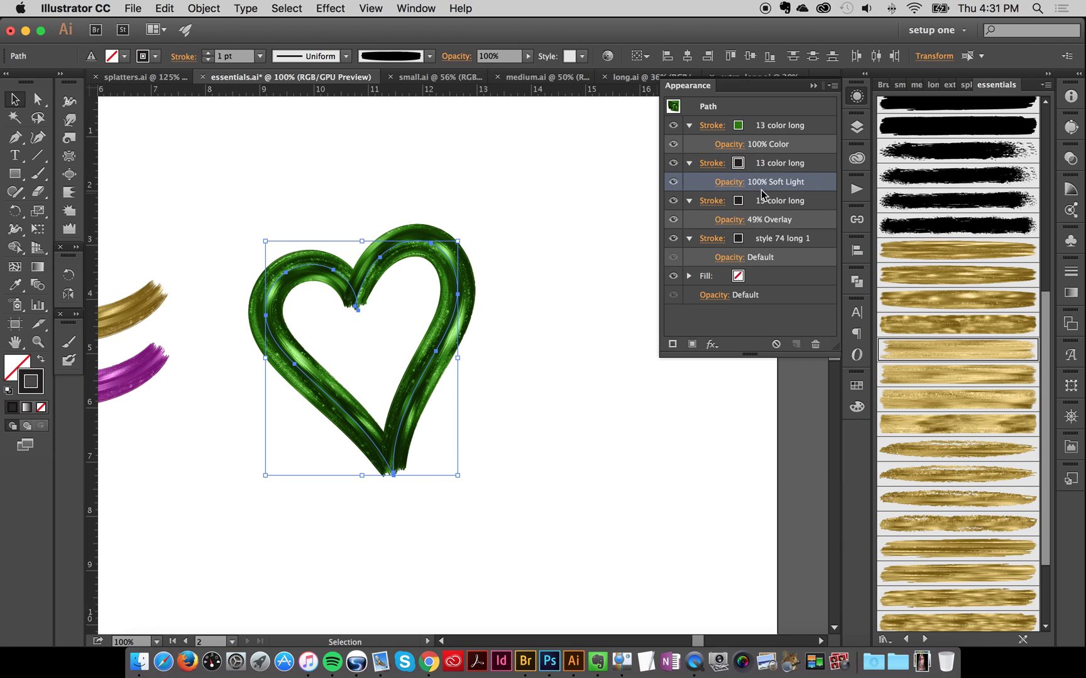
{"action": "left_click", "coordinate": [734, 183]}
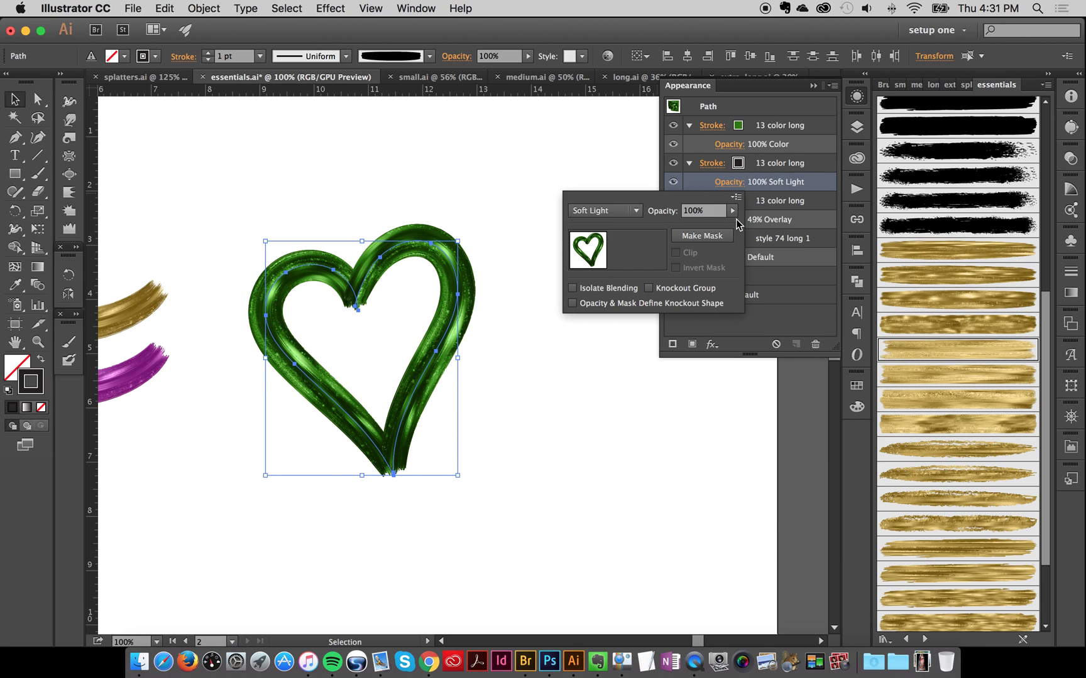
{"action": "left_click", "coordinate": [732, 212]}
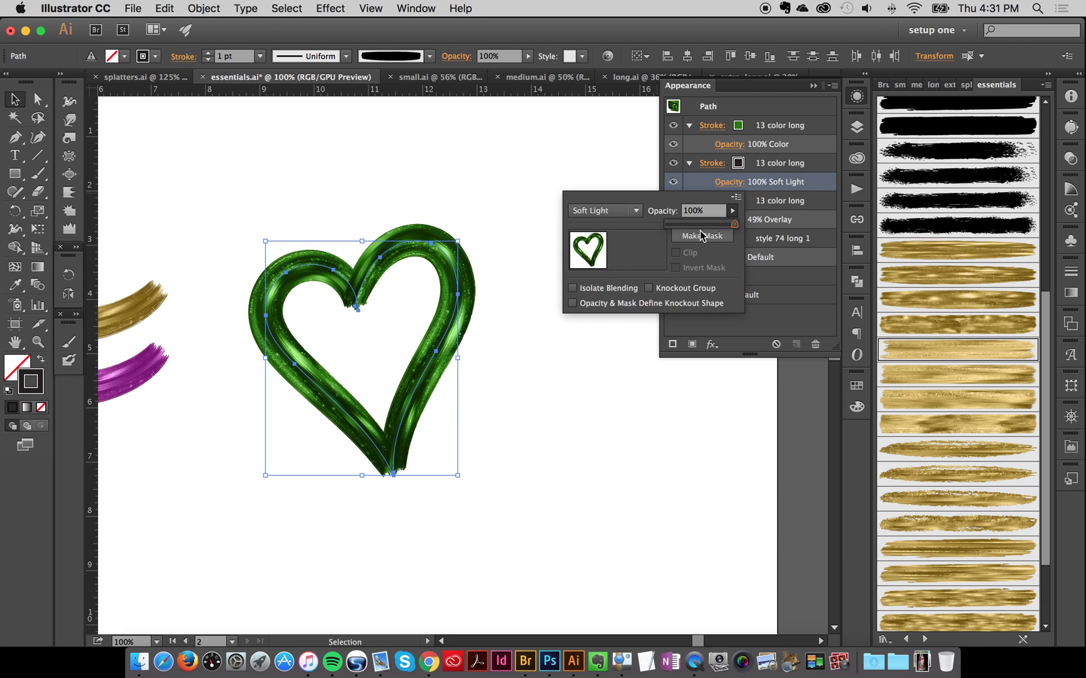
{"action": "left_click", "coordinate": [708, 229]}
{"action": "mouse_move", "coordinate": [709, 228]}
{"action": "left_mouse_down"}
{"action": "mouse_move", "coordinate": [693, 228]}
{"action": "mouse_move", "coordinate": [703, 230]}
{"action": "left_mouse_up"}
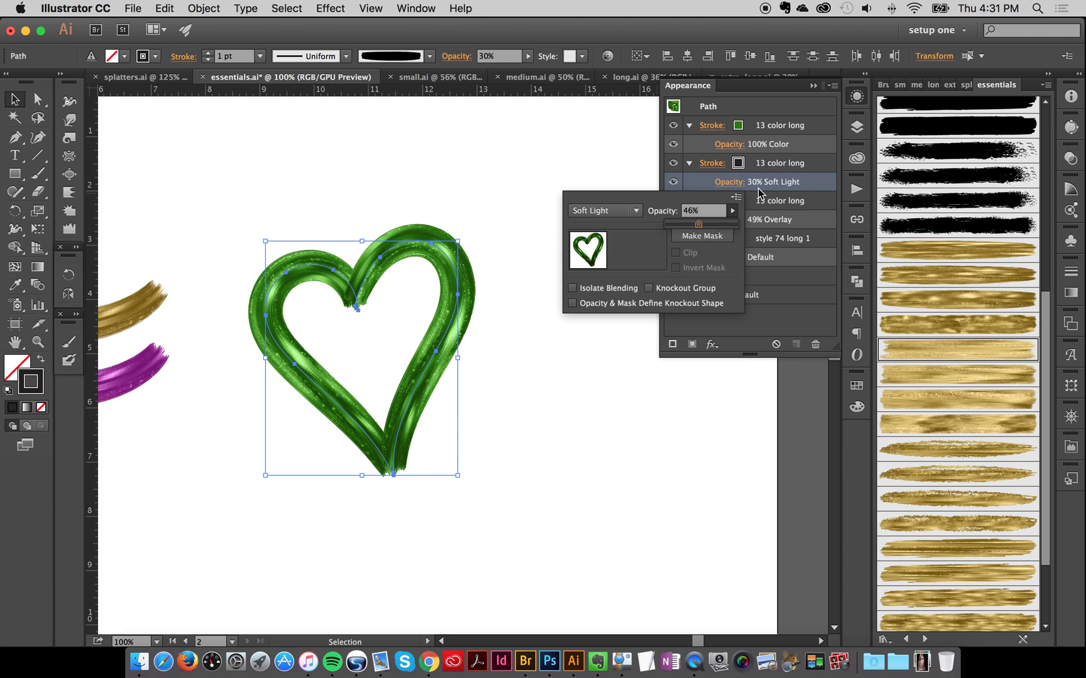
Confirm the Soft Light stroke's 46% opacity and recolor the heart's topmost Color-mode stroke with a dark blue swatch.
{"action": "key", "text": "Return"}
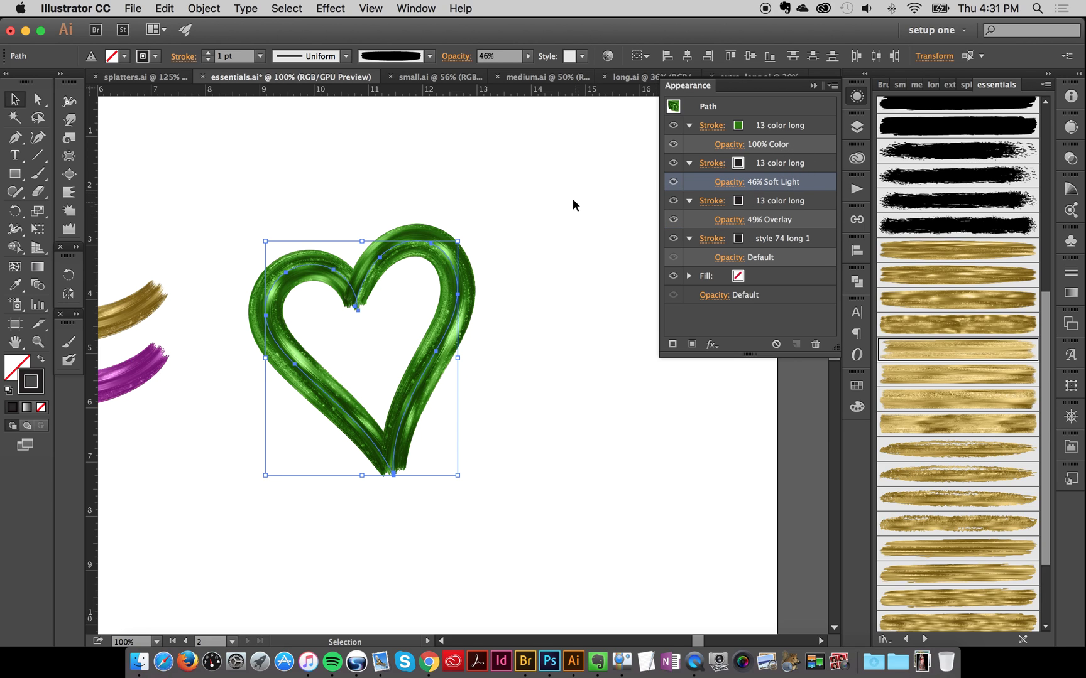
{"action": "left_click", "coordinate": [551, 184]}
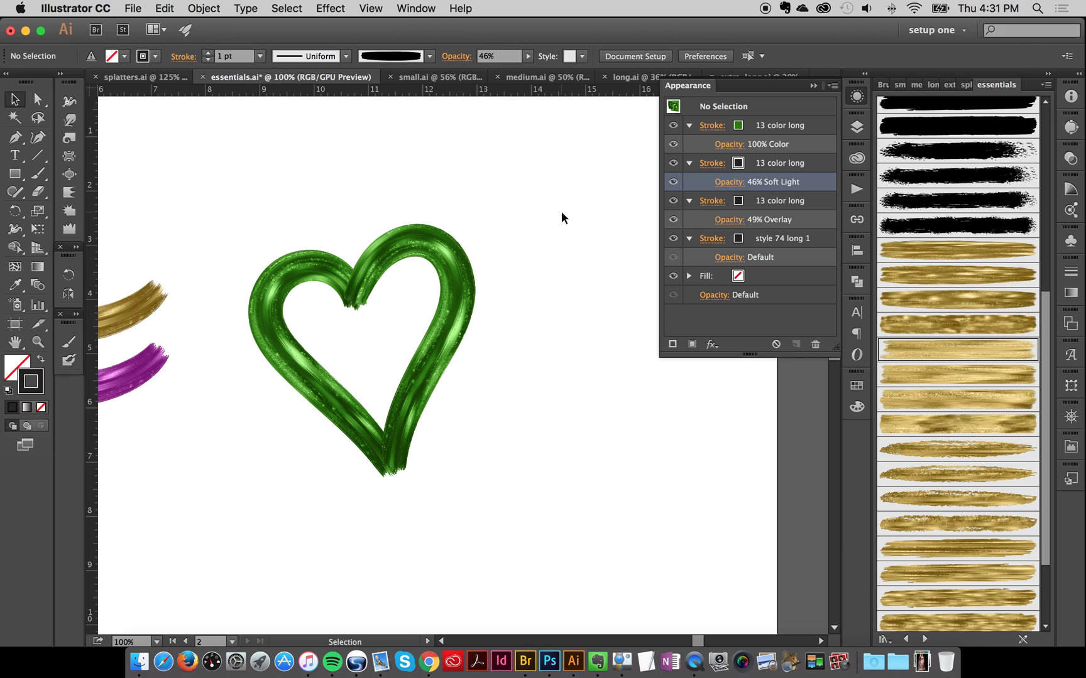
{"action": "left_click_drag", "start_coordinate": [255, 171], "coordinate": [565, 342]}
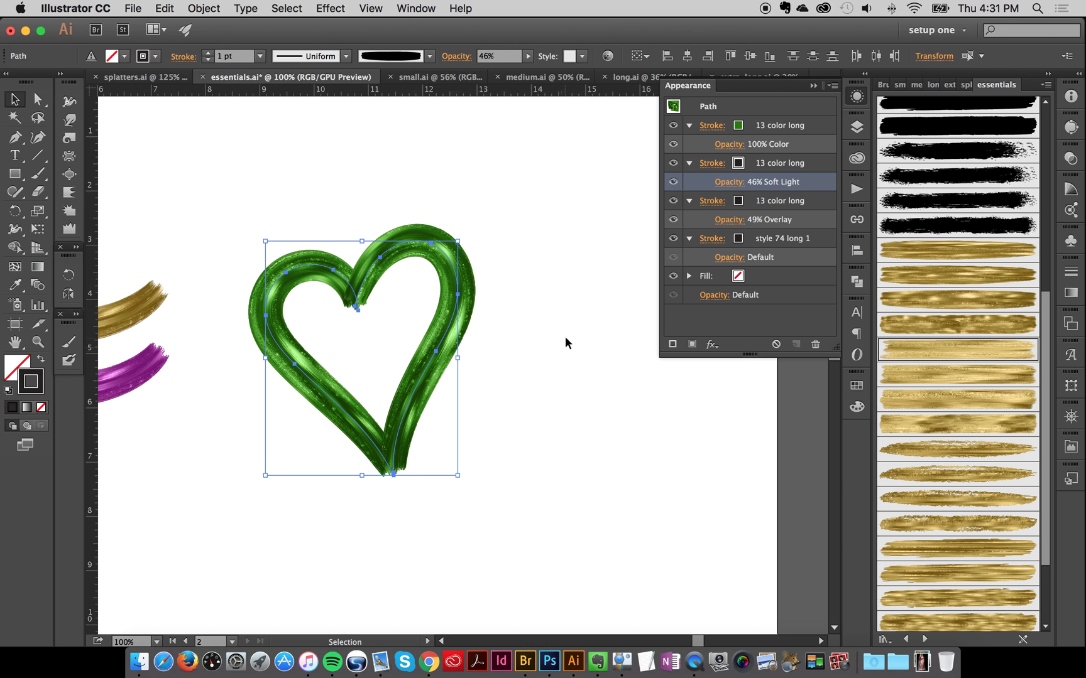
{"action": "left_click", "coordinate": [743, 130]}
{"action": "left_click", "coordinate": [740, 128]}
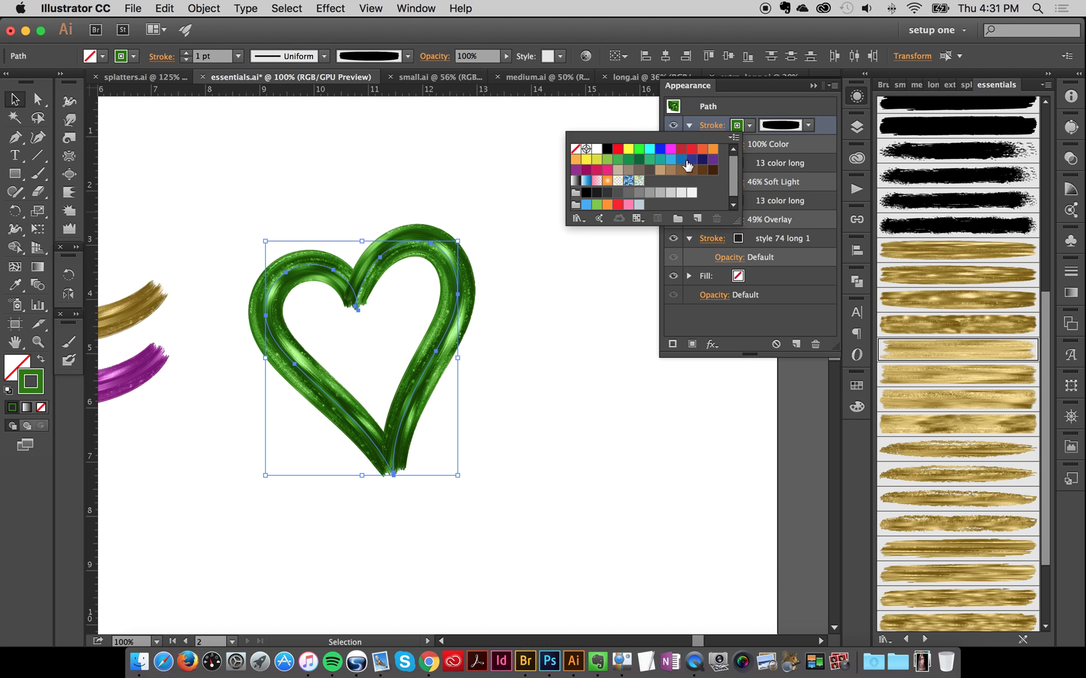
{"action": "left_click", "coordinate": [681, 149]}
{"action": "left_click", "coordinate": [692, 160]}
{"action": "left_click", "coordinate": [474, 157]}
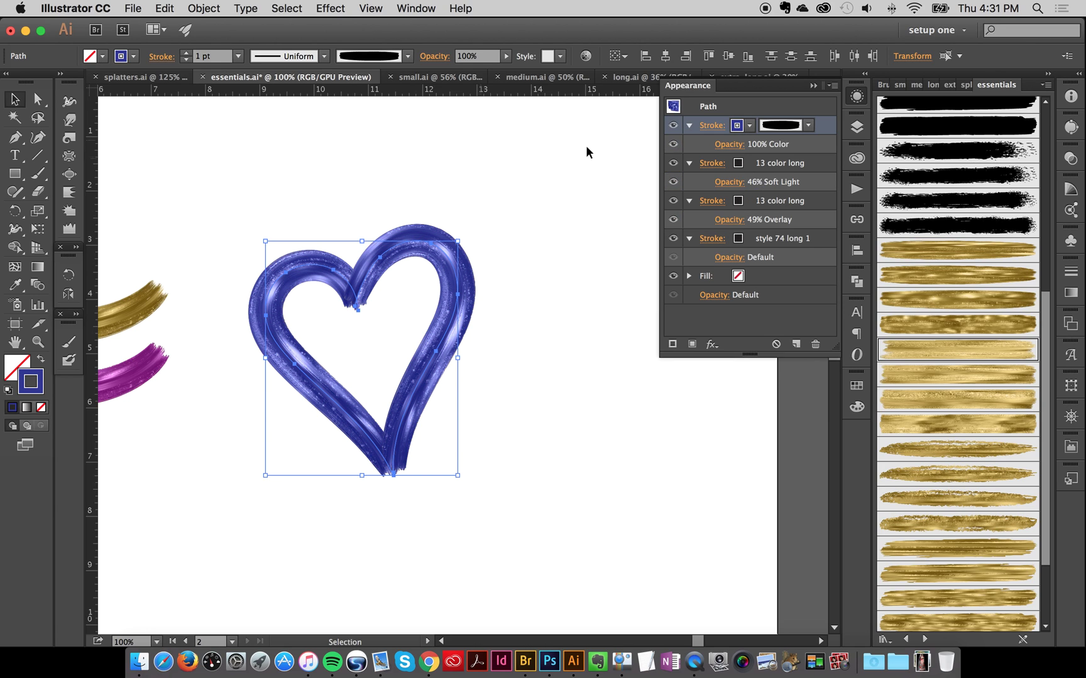
{"action": "left_click", "coordinate": [584, 179]}
{"action": "left_click", "coordinate": [856, 96]}
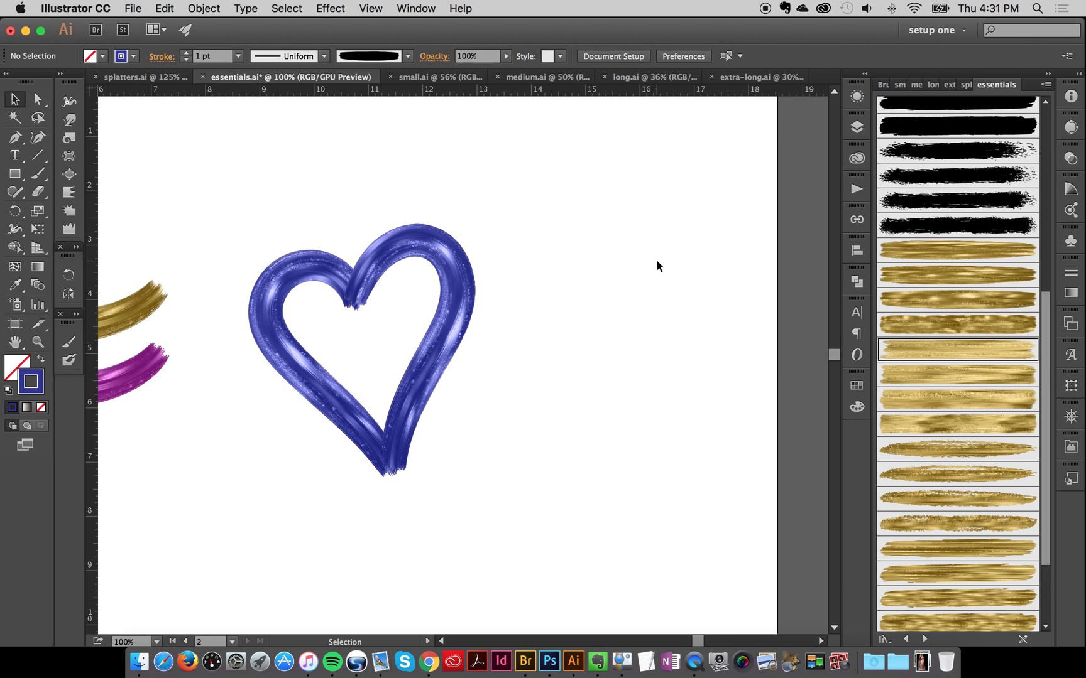
{"action": "left_click_drag", "start_coordinate": [699, 639], "coordinate": [691, 645]}
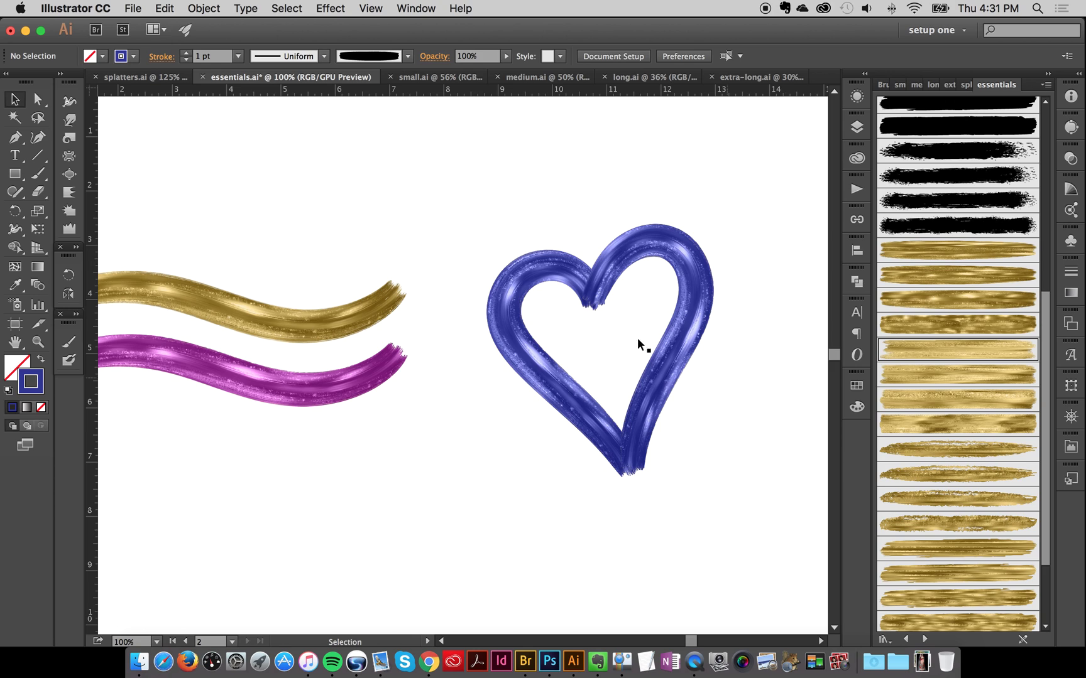
{"action": "left_click_drag", "start_coordinate": [499, 181], "coordinate": [744, 528]}
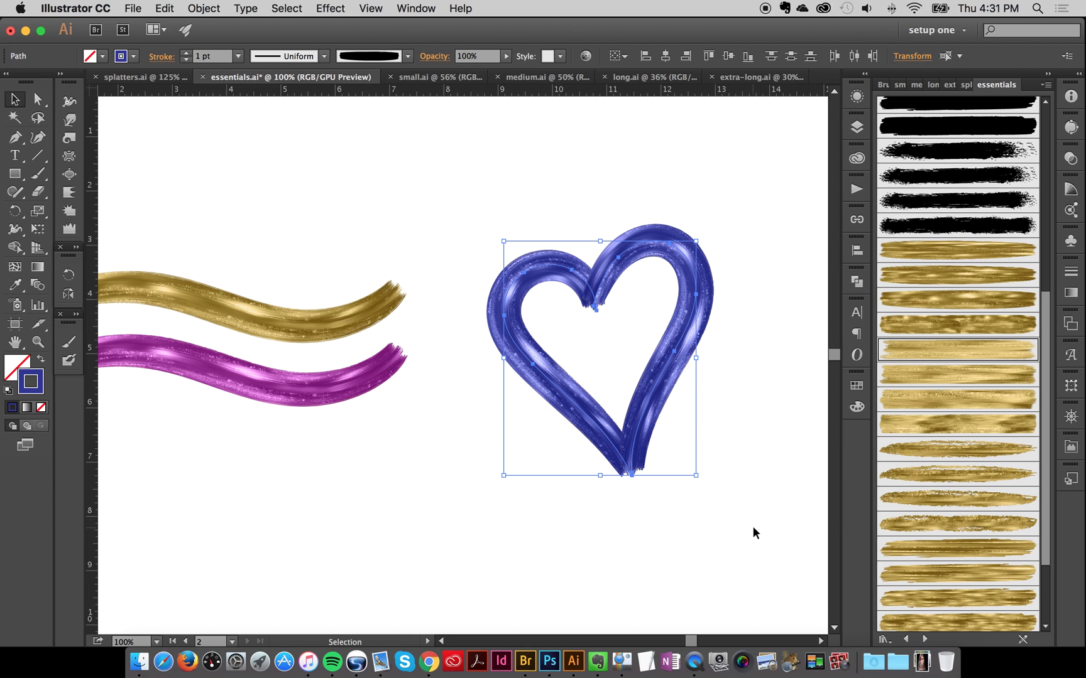
{"action": "left_click", "coordinate": [478, 556]}
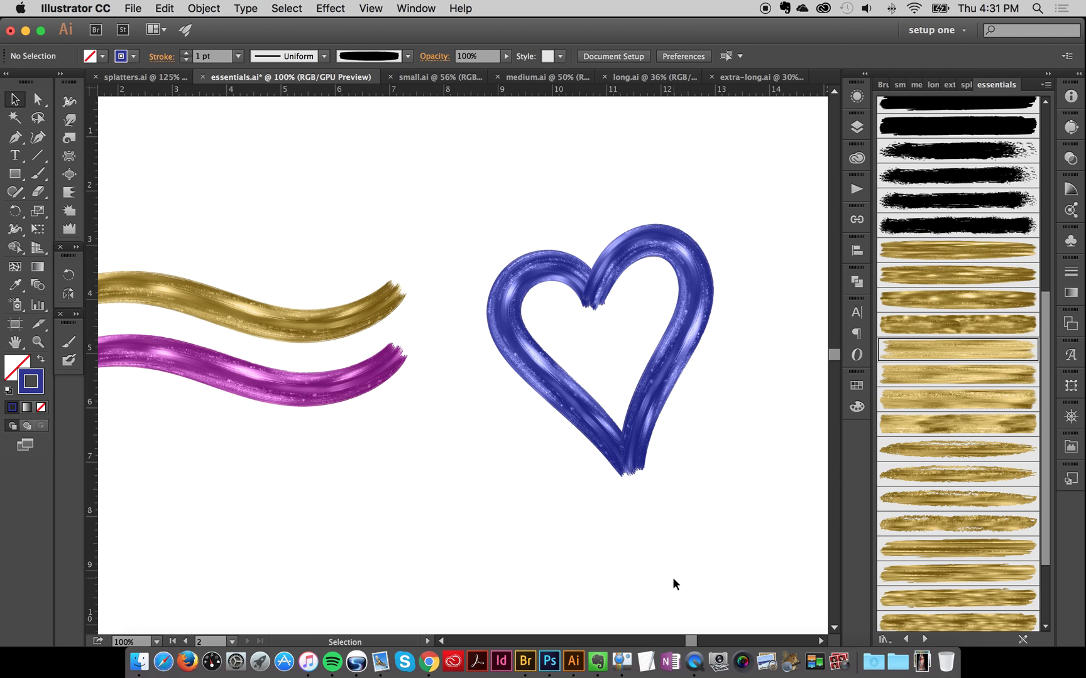
Copy the textured light gold and pink-magenta wavy stroke pair from the first artboard and paste it below the strokes beside the heart.
{"action": "left_click_drag", "start_coordinate": [689, 639], "coordinate": [661, 641]}
{"action": "left_click_drag", "start_coordinate": [668, 640], "coordinate": [671, 640]}
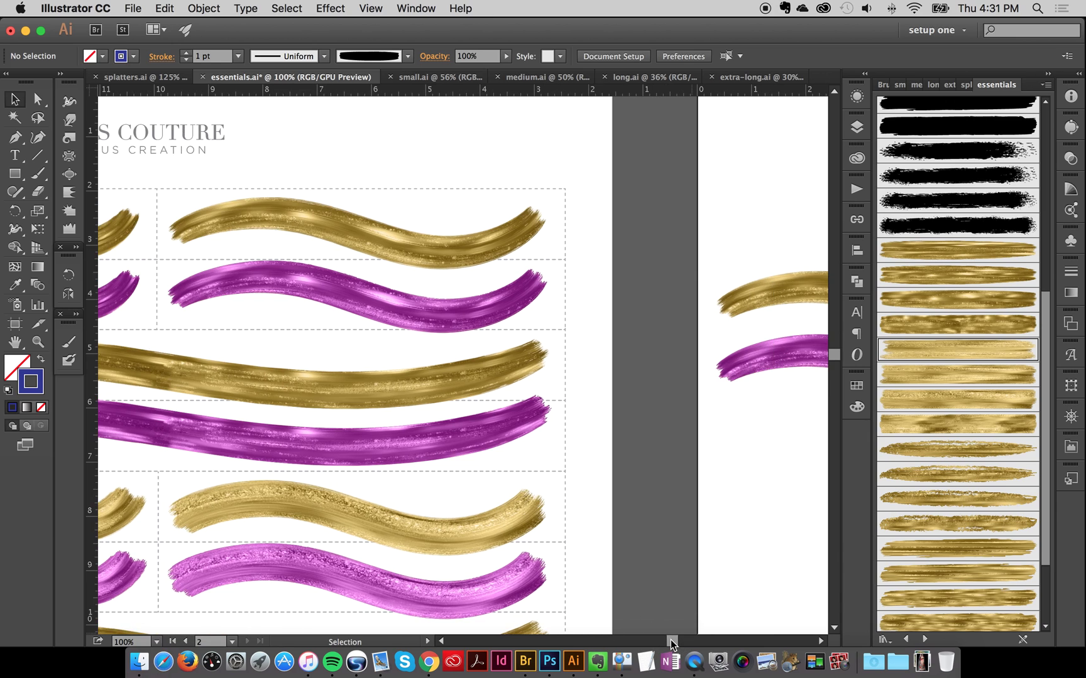
{"action": "key", "text": "a"}
{"action": "left_click_drag", "start_coordinate": [593, 515], "coordinate": [517, 584]}
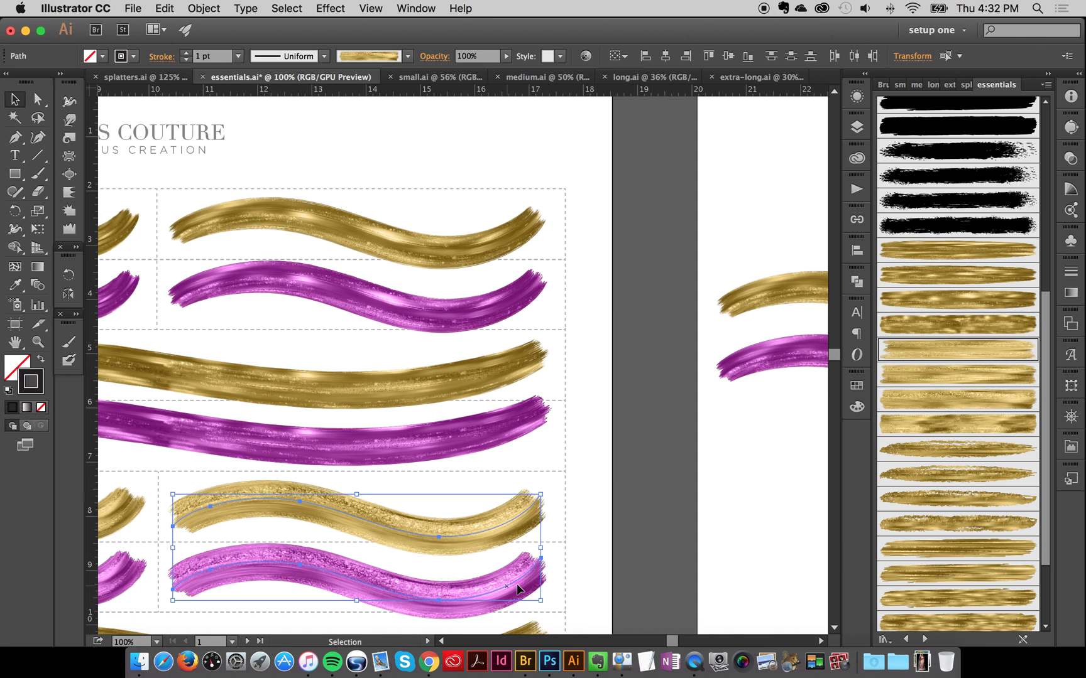
{"action": "key", "text": "v"}
{"action": "left_click", "coordinate": [609, 611]}
{"action": "left_click_drag", "start_coordinate": [670, 640], "coordinate": [687, 640]}
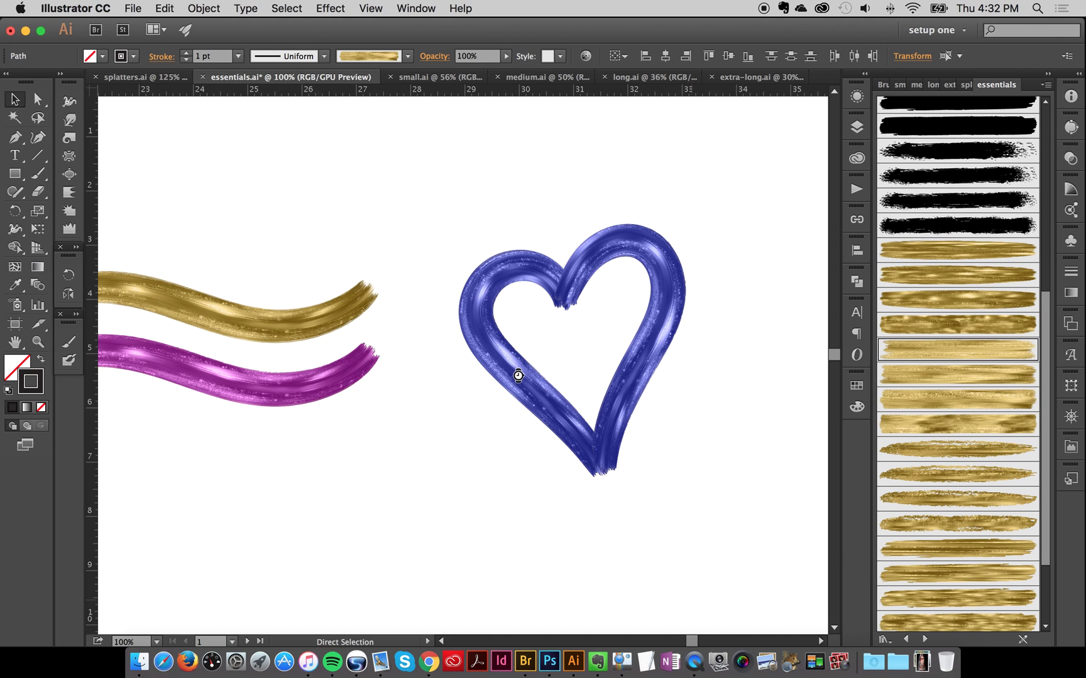
{"action": "key", "text": "super+v"}
{"action": "left_click_drag", "start_coordinate": [468, 332], "coordinate": [344, 487]}
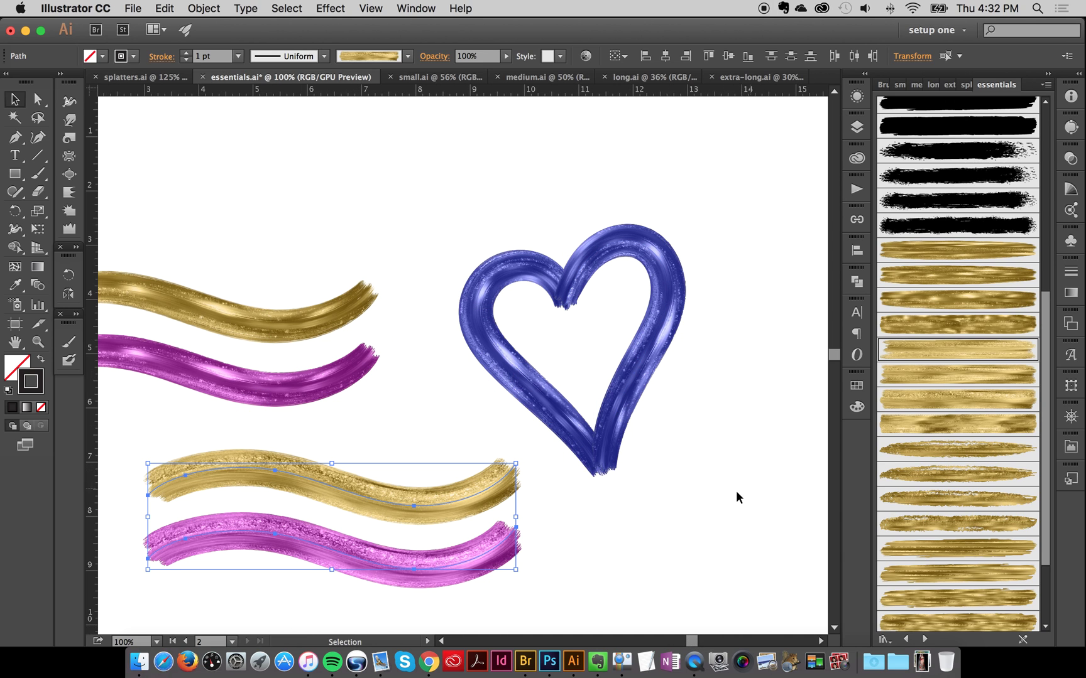
{"action": "left_click", "coordinate": [720, 492]}
Apply the pasted pink-magenta stroke's appearance to the blue heart with the Eyedropper tool.
{"action": "left_click_drag", "start_coordinate": [458, 195], "coordinate": [763, 387]}
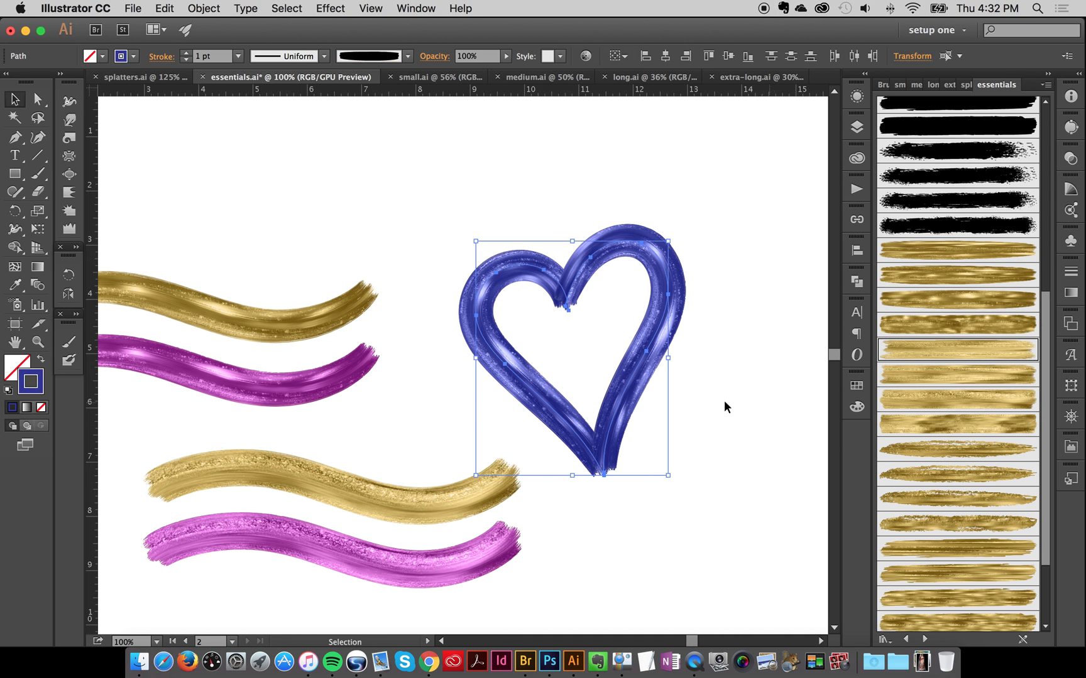
{"action": "left_click", "coordinate": [15, 284]}
{"action": "left_click", "coordinate": [286, 537], "text": "super"}
{"action": "left_click", "coordinate": [286, 538]}
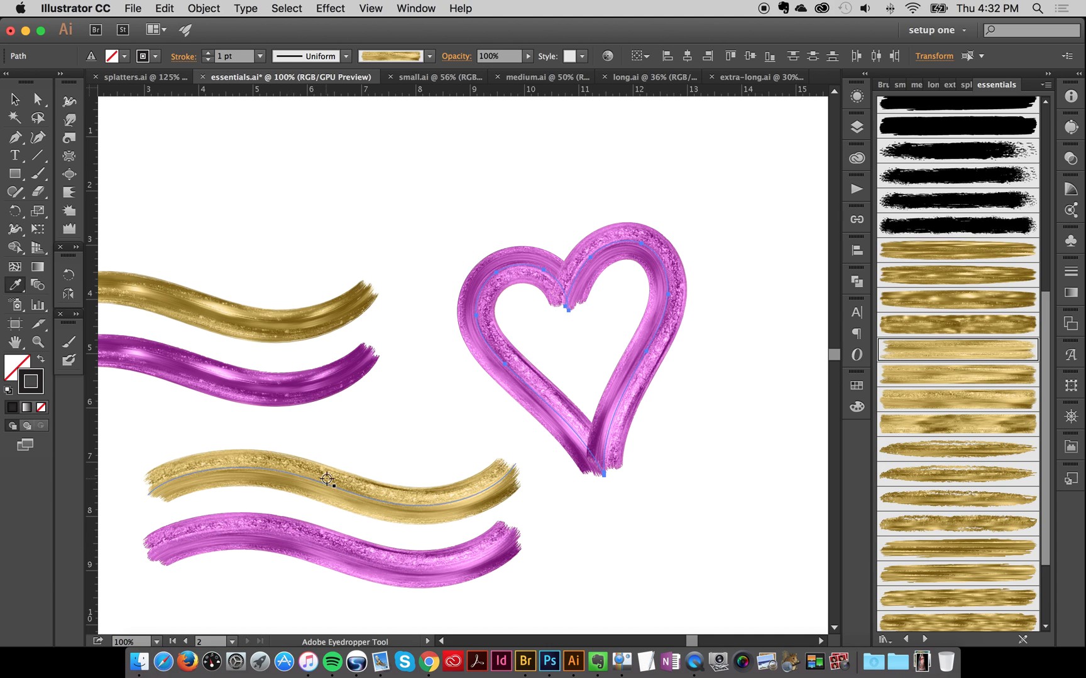
Reselect the pink-magenta heart and review its stacked Color, Soft Light, Overlay and gold base strokes.
{"action": "left_click", "coordinate": [15, 100]}
{"action": "left_click", "coordinate": [550, 223]}
{"action": "left_click_drag", "start_coordinate": [570, 185], "coordinate": [753, 410]}
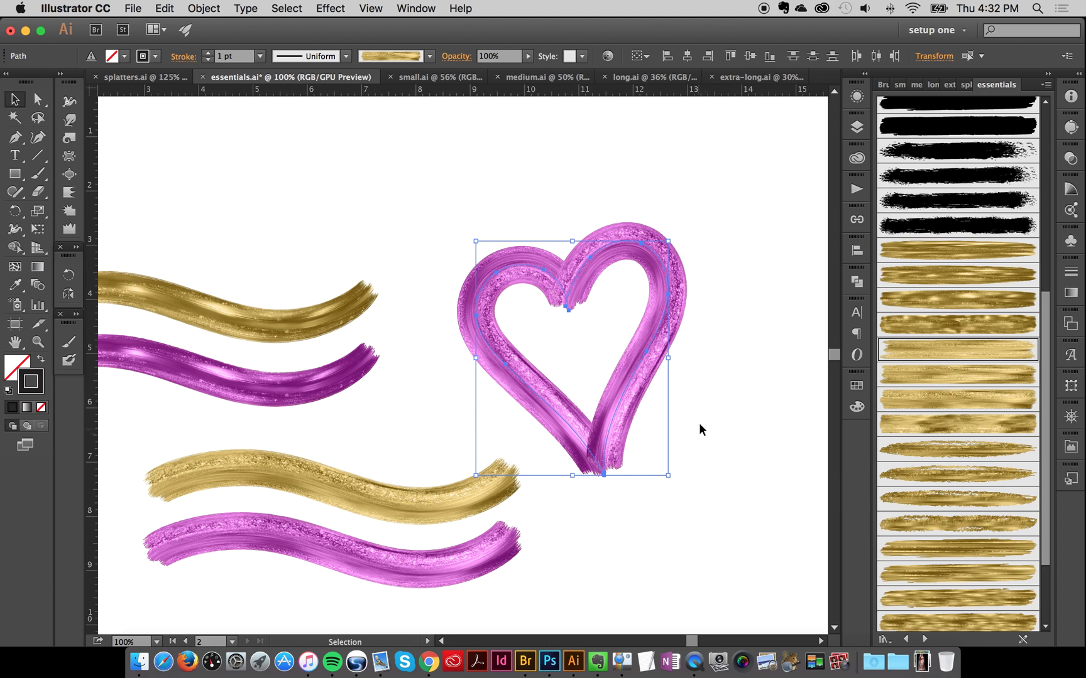
{"action": "left_click", "coordinate": [856, 127]}
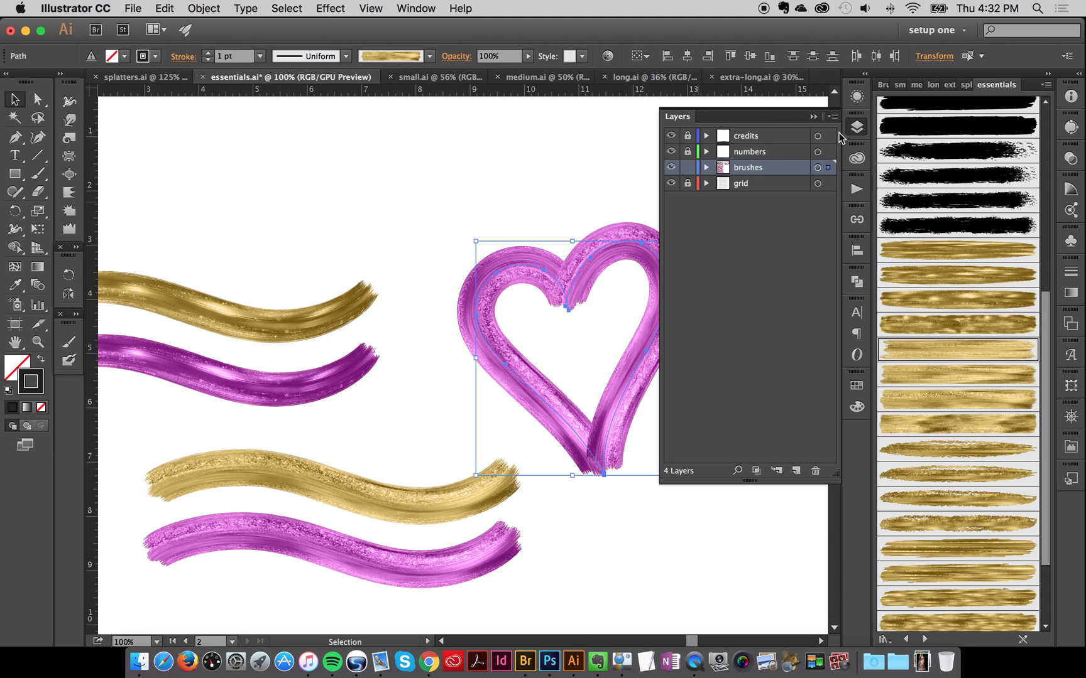
{"action": "left_click", "coordinate": [857, 96]}
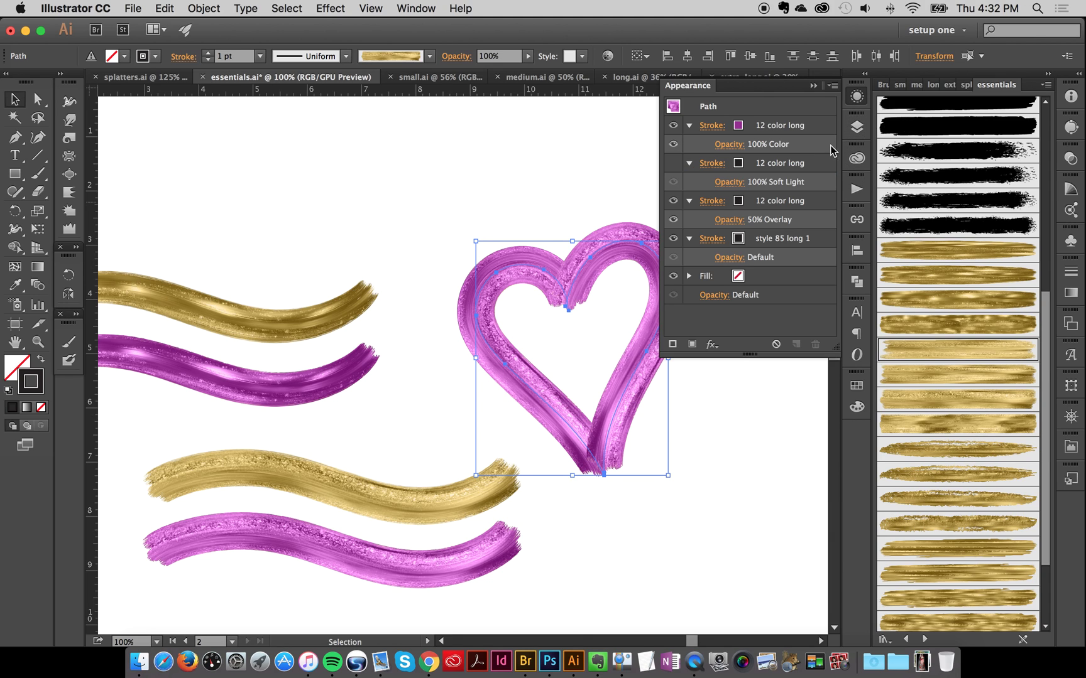
{"action": "left_click", "coordinate": [858, 96]}
{"action": "left_click_drag", "start_coordinate": [713, 210], "coordinate": [723, 213]}
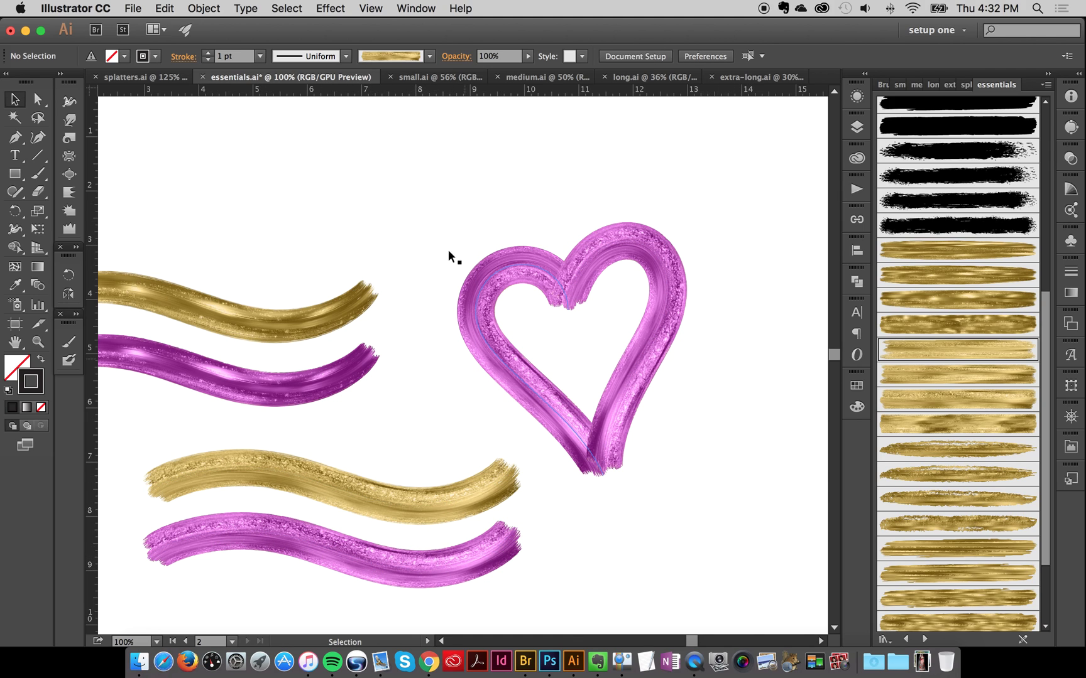
Move the pasted light gold and pink-magenta stroke pair directly beneath the original gold and purple pair.
{"action": "left_click", "coordinate": [315, 542]}
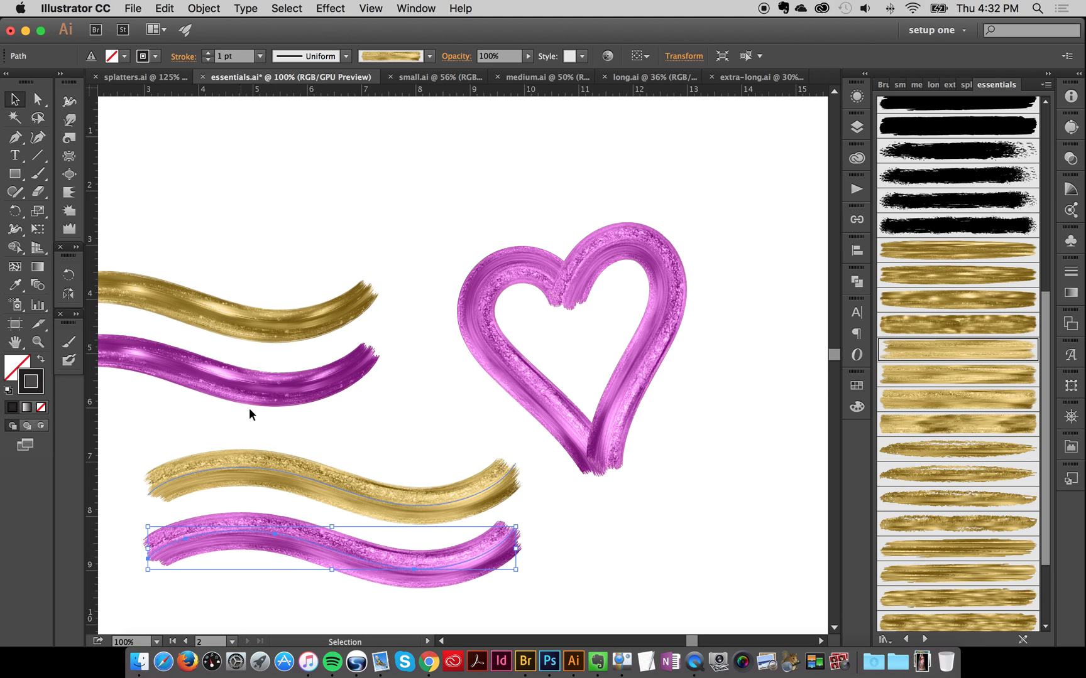
{"action": "left_click", "coordinate": [251, 385]}
{"action": "left_click", "coordinate": [669, 493]}
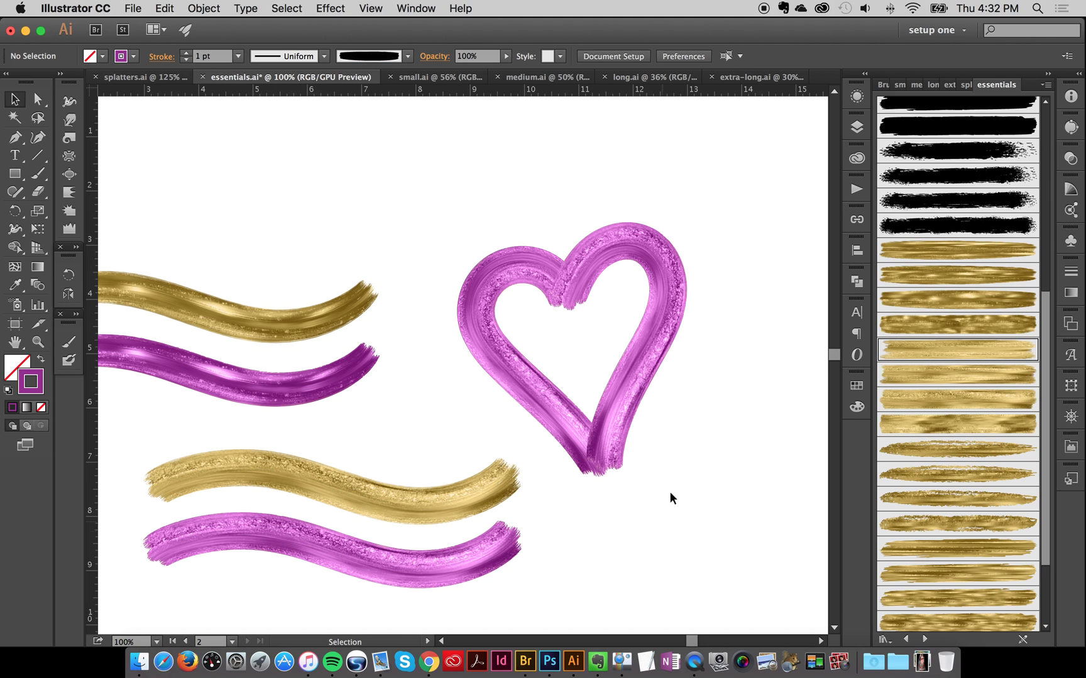
{"action": "left_click", "coordinate": [405, 485]}
{"action": "left_click", "coordinate": [426, 529], "text": "shift"}
{"action": "mouse_move", "coordinate": [480, 494]}
{"action": "left_mouse_down"}
{"action": "mouse_move", "coordinate": [315, 468]}
{"action": "mouse_move", "coordinate": [329, 469]}
{"action": "left_mouse_up"}
{"action": "left_click", "coordinate": [443, 520]}
{"action": "left_click_drag", "start_coordinate": [417, 419], "coordinate": [308, 562]}
{"action": "left_click_drag", "start_coordinate": [360, 461], "coordinate": [374, 467]}
{"action": "left_click", "coordinate": [460, 490]}
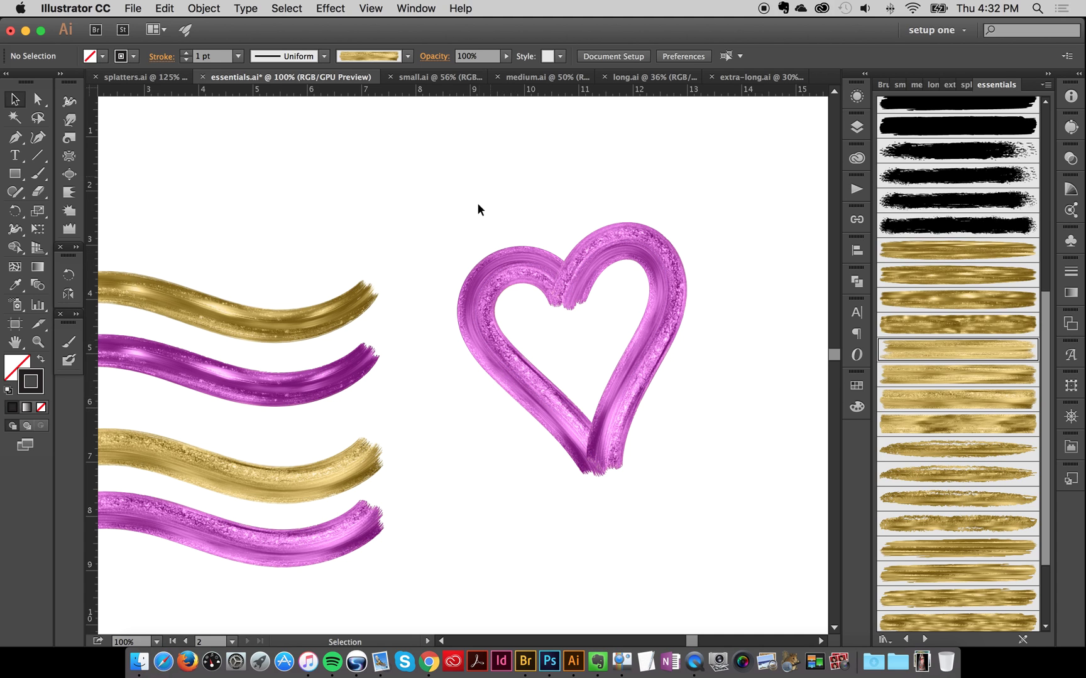
Separate the pink-magenta wavy stroke from its gold partner and scale it down proportionally to about 3 in wide.
{"action": "left_click_drag", "start_coordinate": [476, 194], "coordinate": [763, 500]}
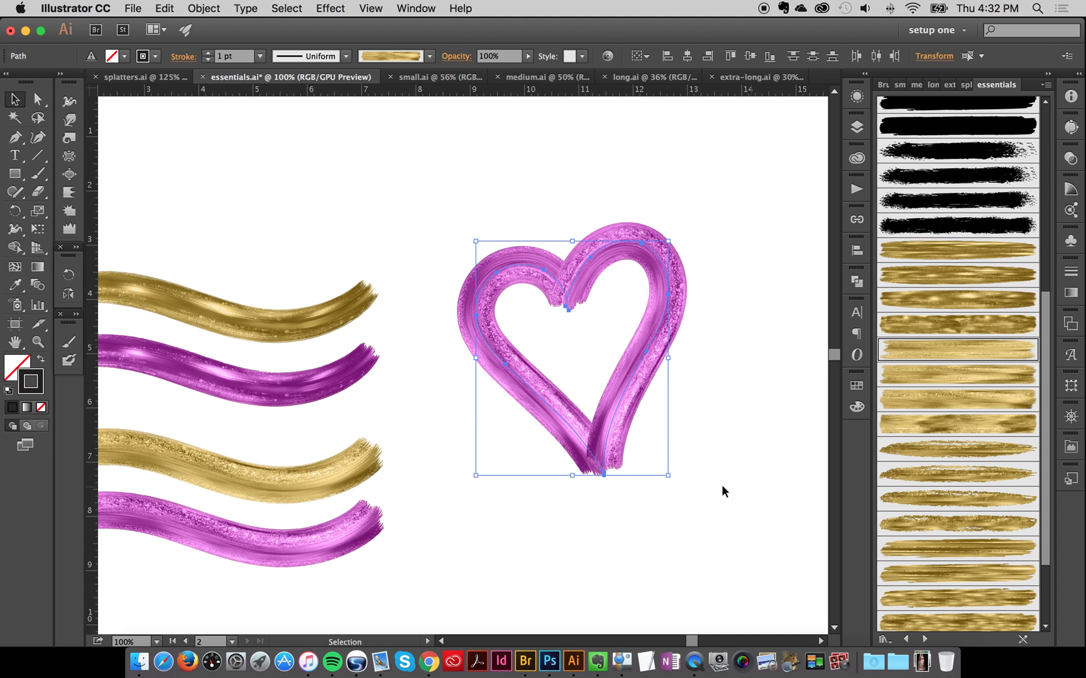
{"action": "left_click", "coordinate": [429, 569]}
{"action": "left_click", "coordinate": [327, 565]}
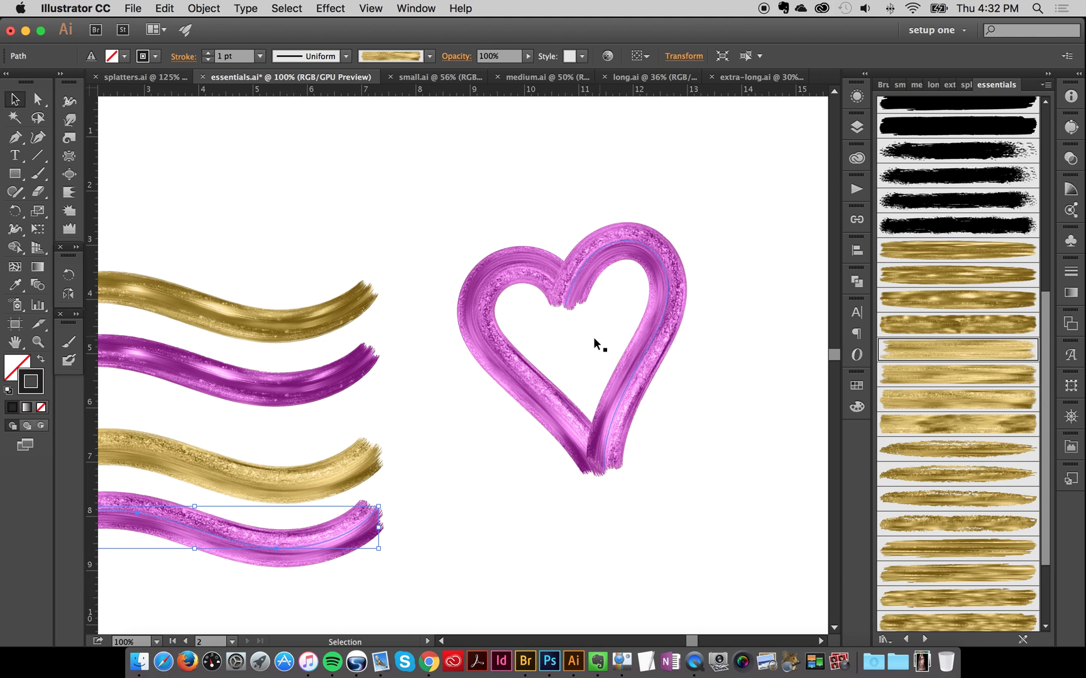
{"action": "left_click_drag", "start_coordinate": [346, 528], "coordinate": [467, 555]}
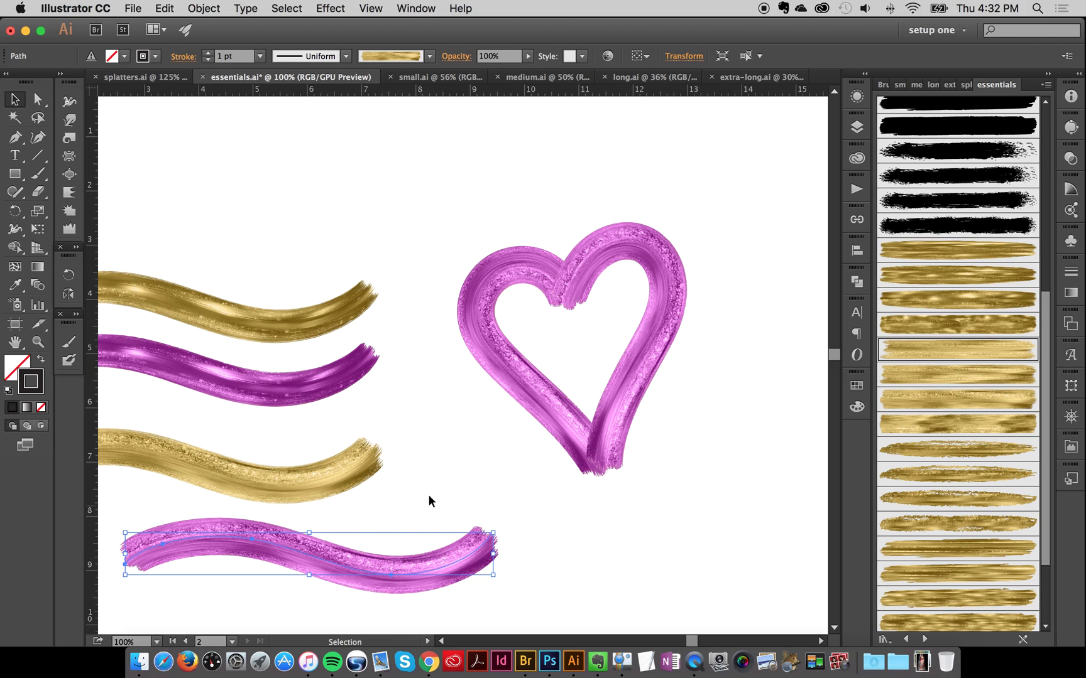
{"action": "left_click", "coordinate": [492, 537]}
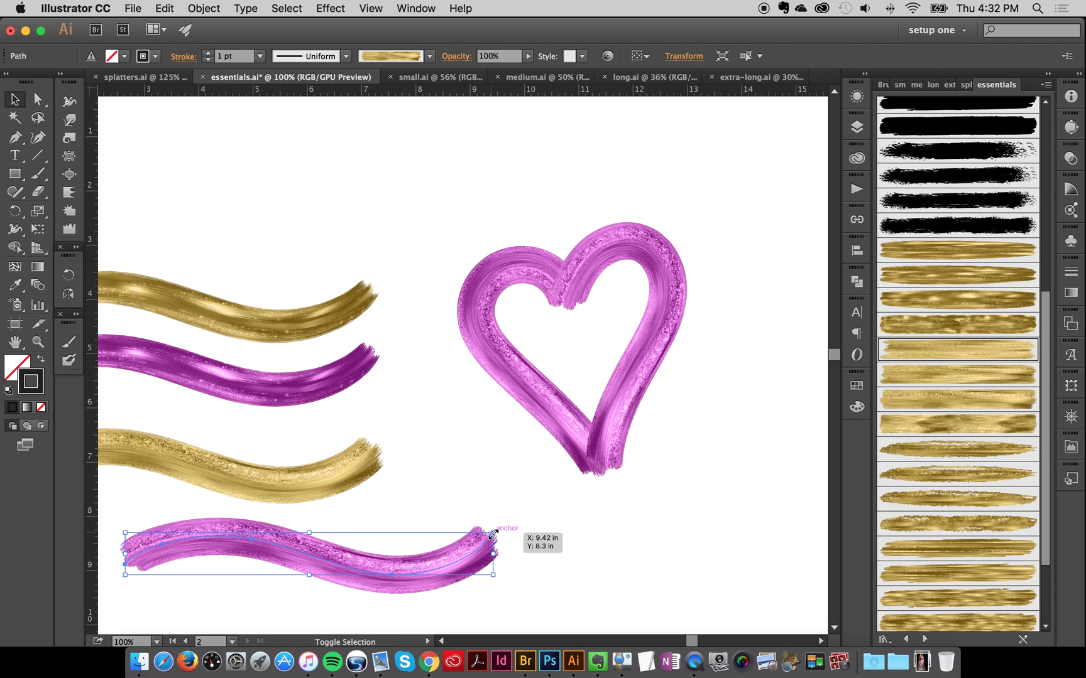
{"action": "mouse_move", "coordinate": [493, 534]}
{"action": "left_mouse_down"}
{"action": "mouse_move", "coordinate": [448, 552]}
{"action": "mouse_move", "coordinate": [363, 545]}
{"action": "mouse_move", "coordinate": [297, 558]}
{"action": "left_mouse_up"}
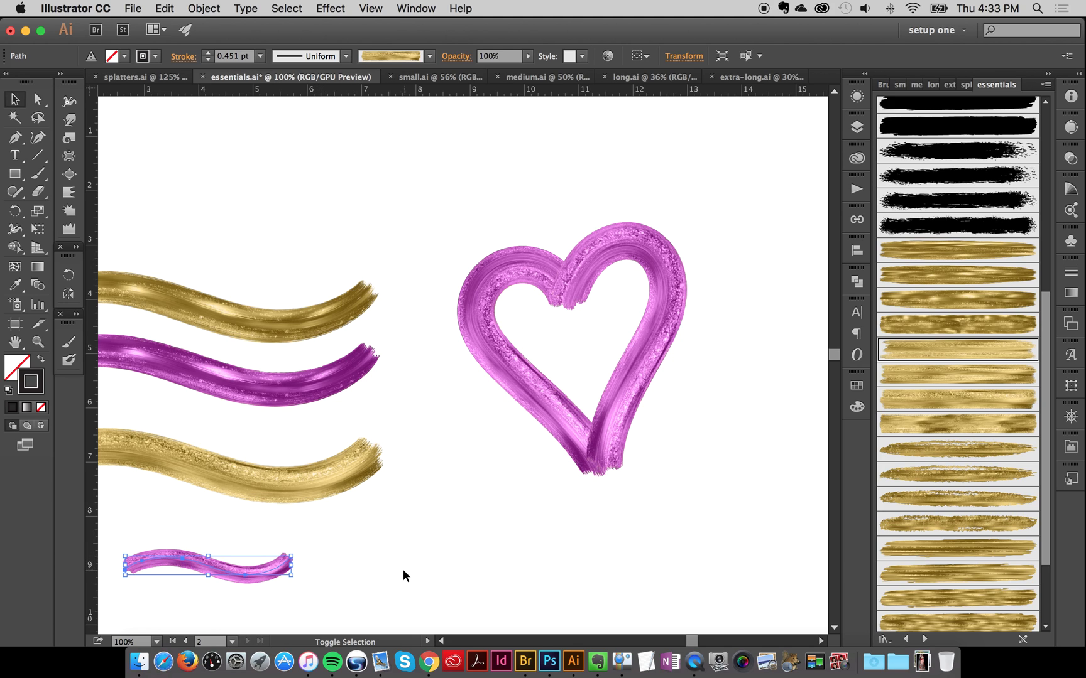
{"action": "left_click", "coordinate": [359, 575]}
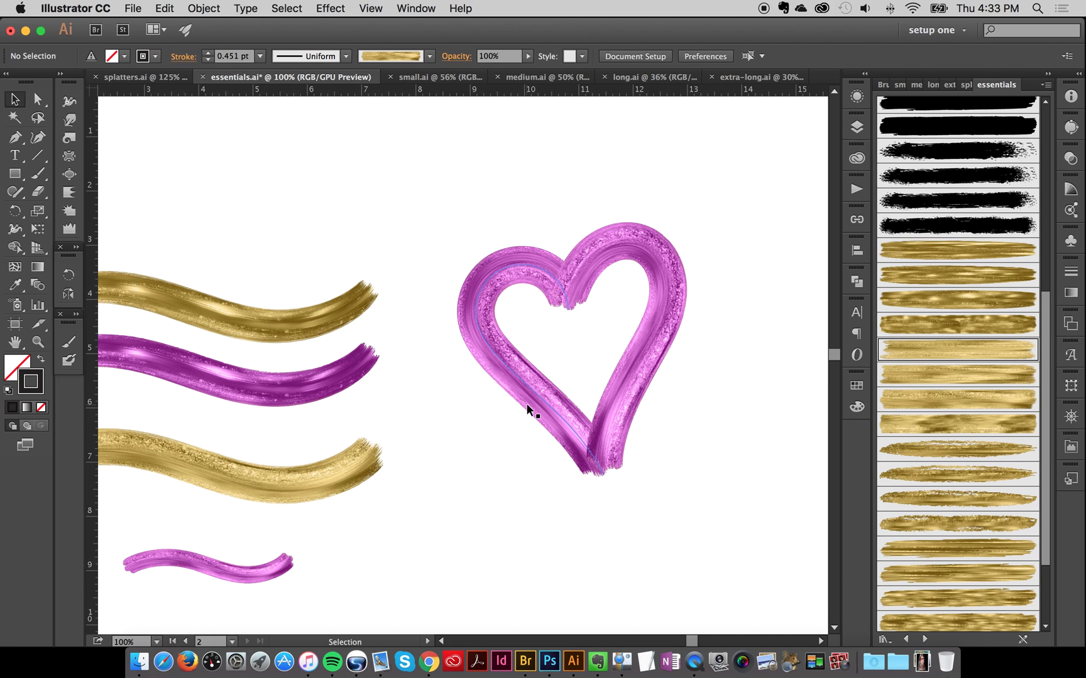
Apply the scaled-down pink-magenta stroke's thinner appearance to the heart with the Eyedropper tool.
{"action": "left_click_drag", "start_coordinate": [468, 175], "coordinate": [800, 529]}
{"action": "left_click", "coordinate": [14, 284]}
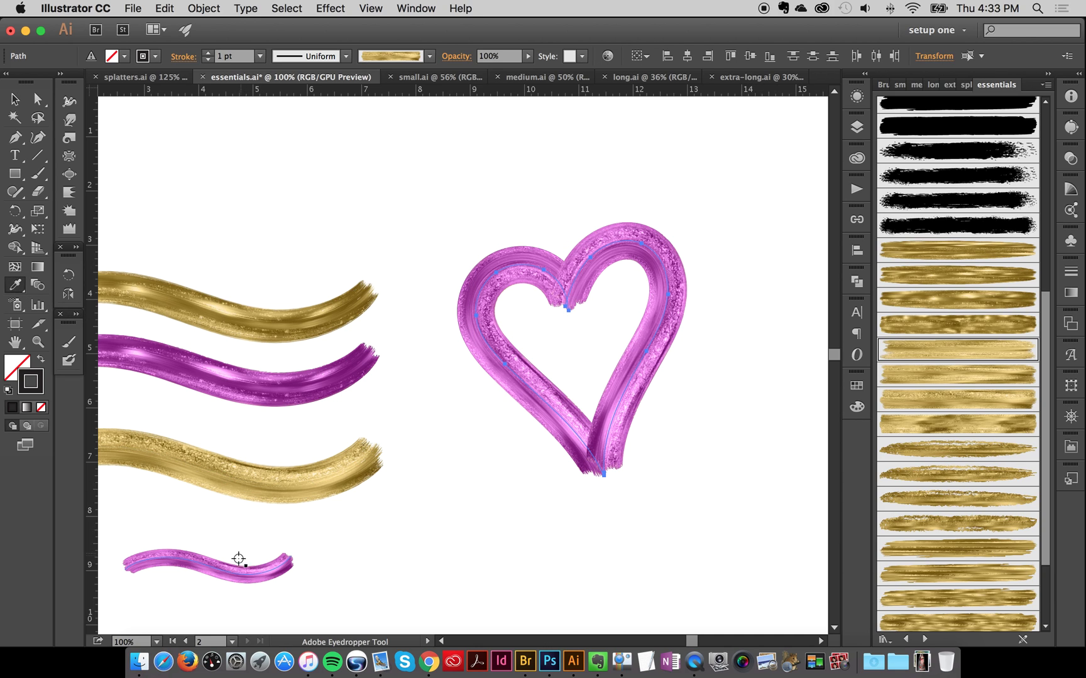
{"action": "left_click", "coordinate": [243, 578]}
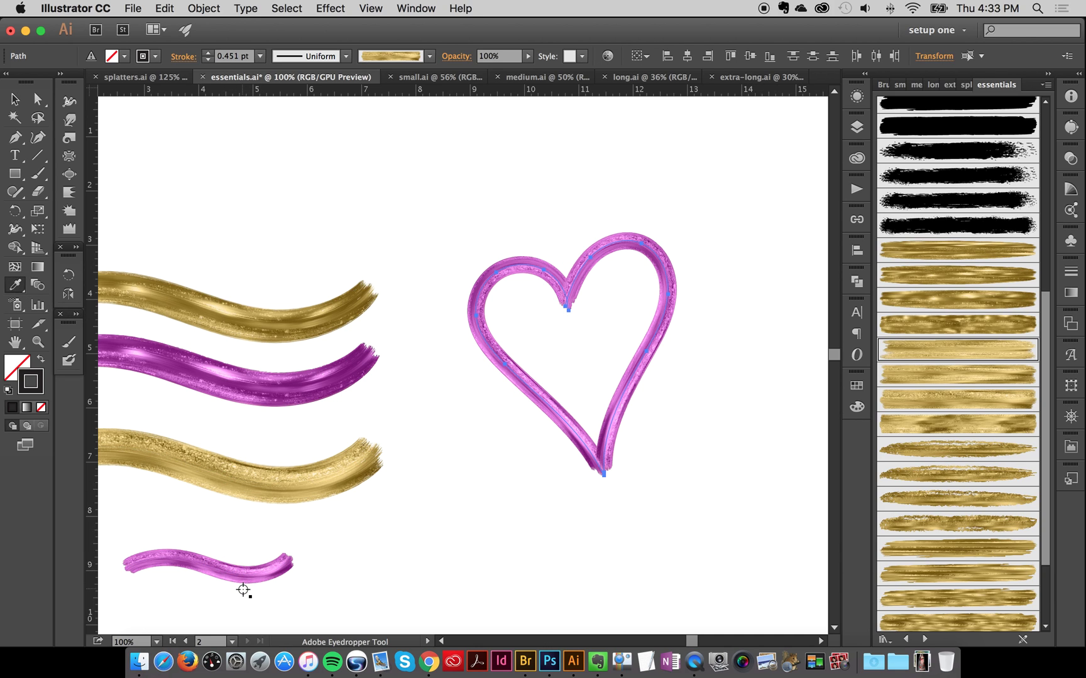
{"action": "key", "text": "v"}
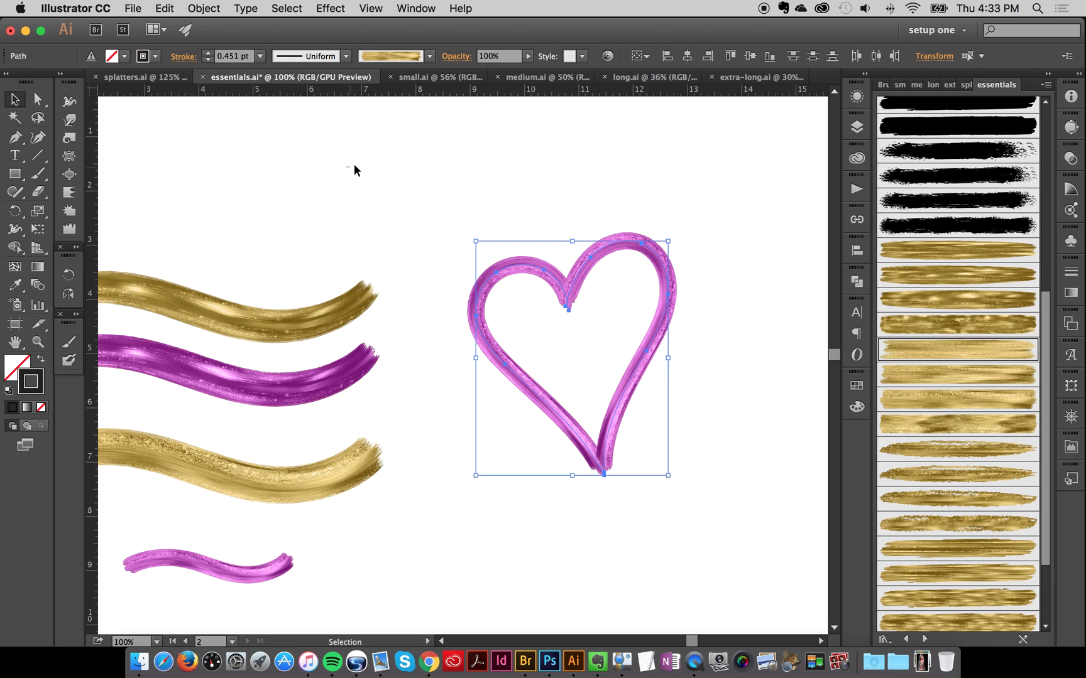
{"action": "left_click", "coordinate": [350, 166]}
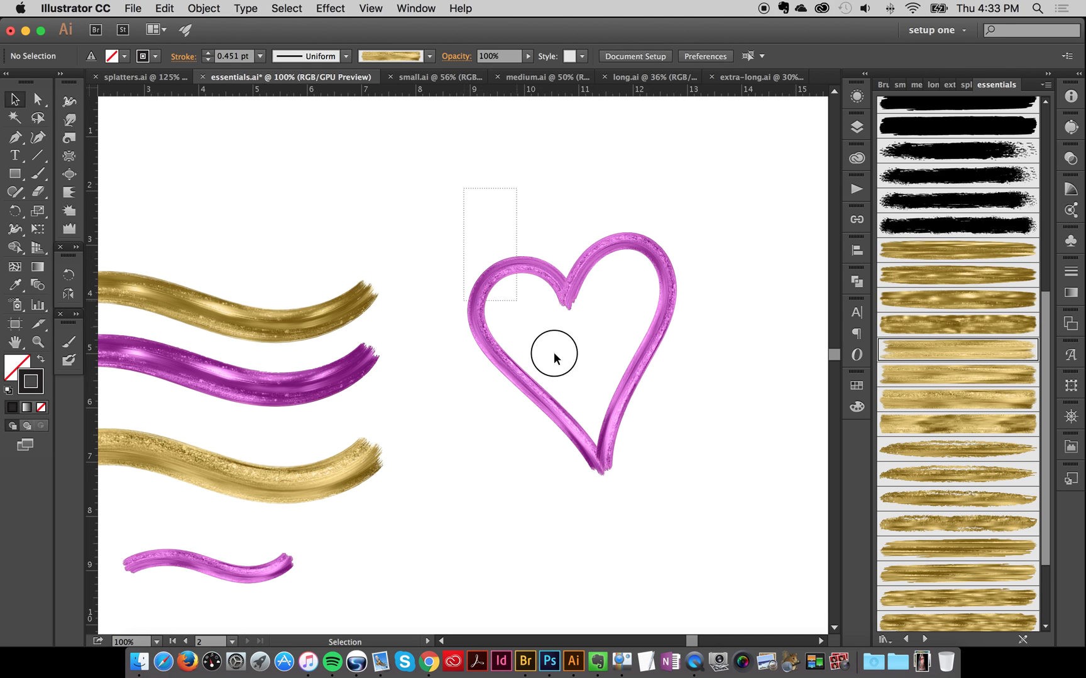
Scale the thin pink-magenta heart up around its center to about 3.8 in wide and reselect it.
{"action": "left_click_drag", "start_coordinate": [516, 301], "coordinate": [684, 433]}
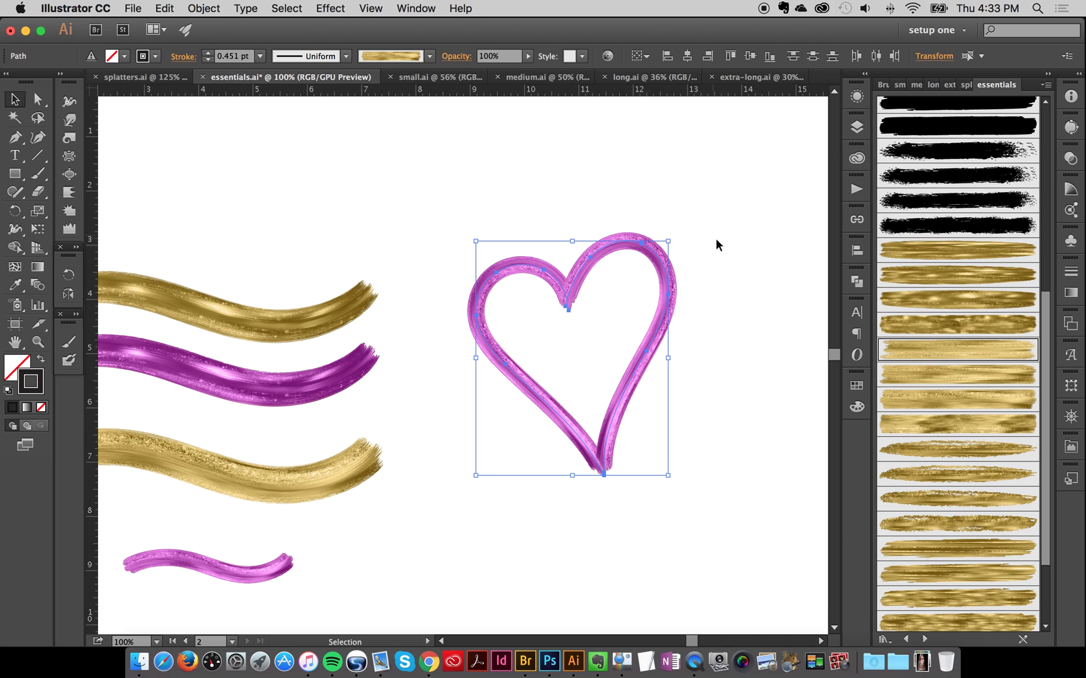
{"action": "left_click_drag", "start_coordinate": [671, 240], "coordinate": [715, 236]}
{"action": "left_click", "coordinate": [682, 239]}
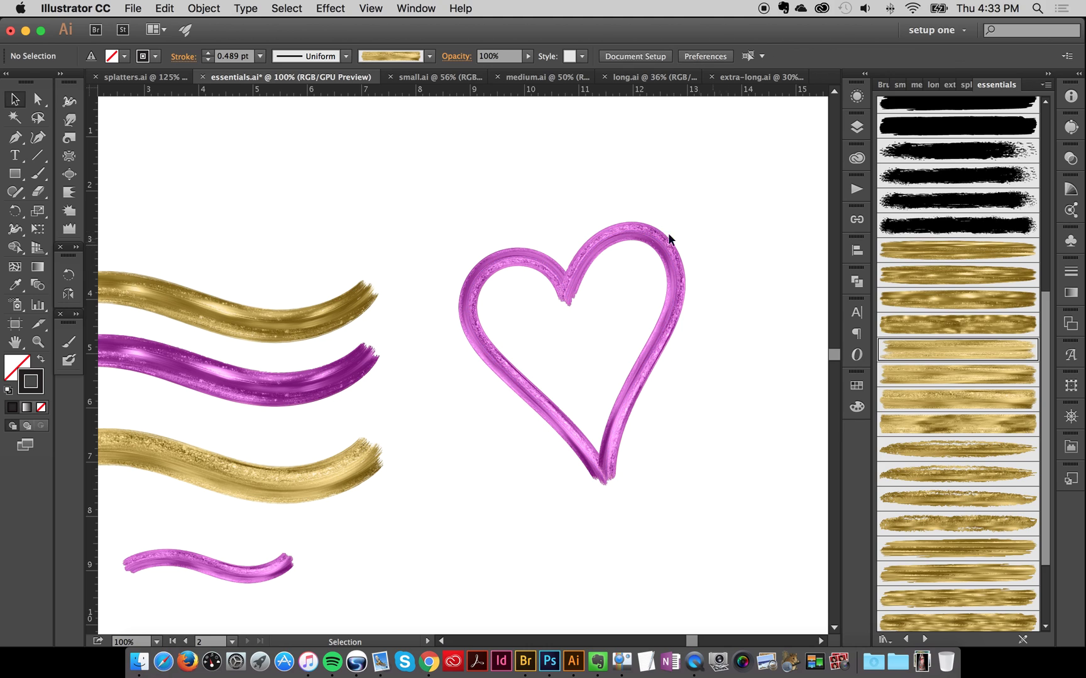
{"action": "left_click_drag", "start_coordinate": [577, 341], "coordinate": [716, 398]}
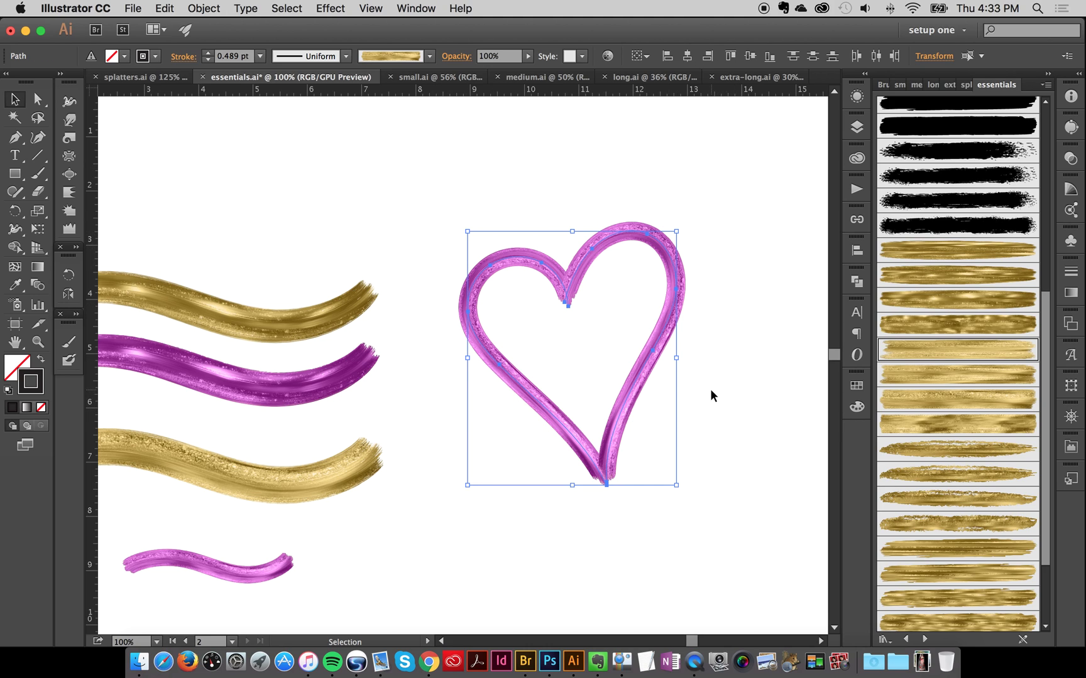